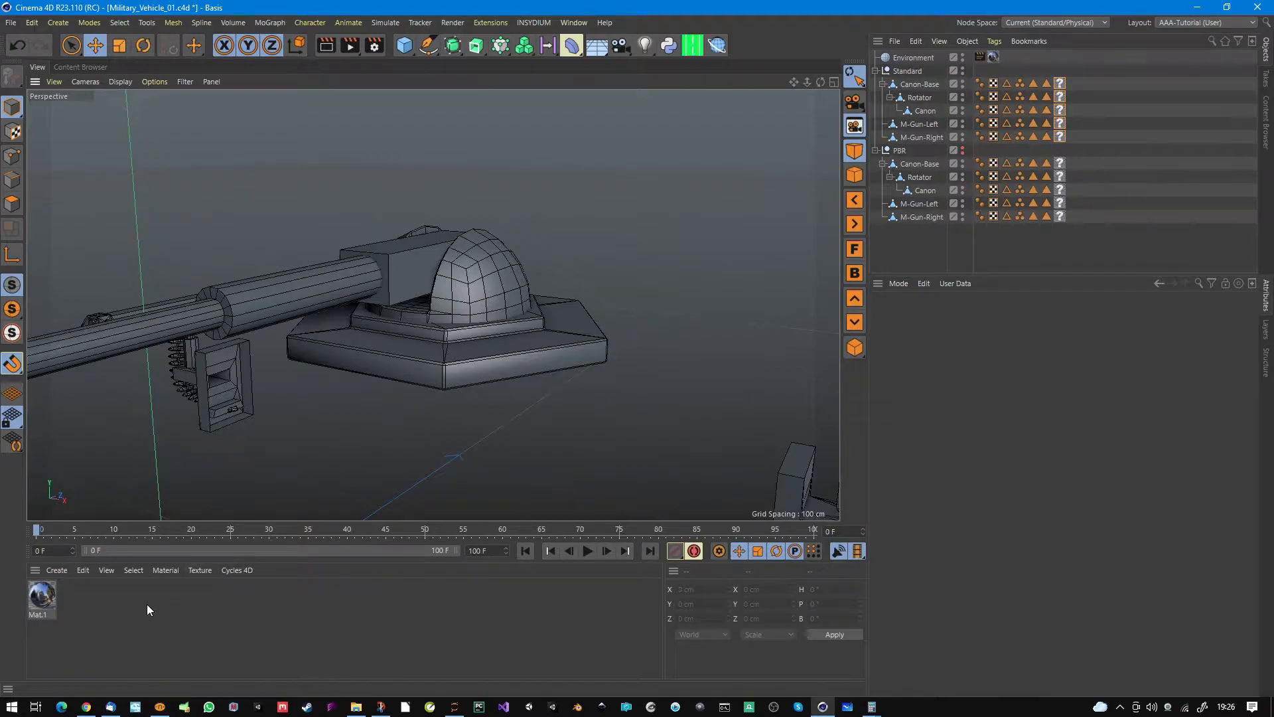
Step: Create a new standard material and open its Color channel in the Material Editor
{"action": "double_click", "coordinate": [73, 600]}
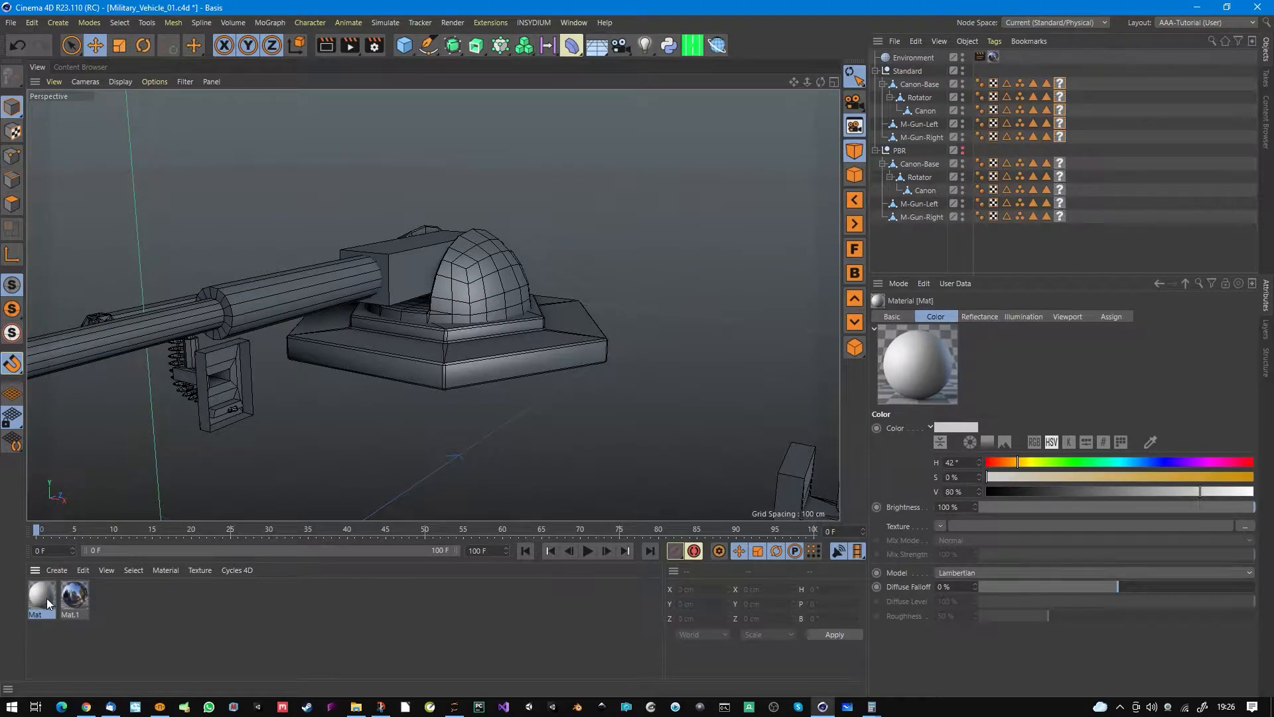
{"action": "double_click", "coordinate": [44, 596]}
{"action": "left_click_drag", "start_coordinate": [379, 89], "coordinate": [678, 56]}
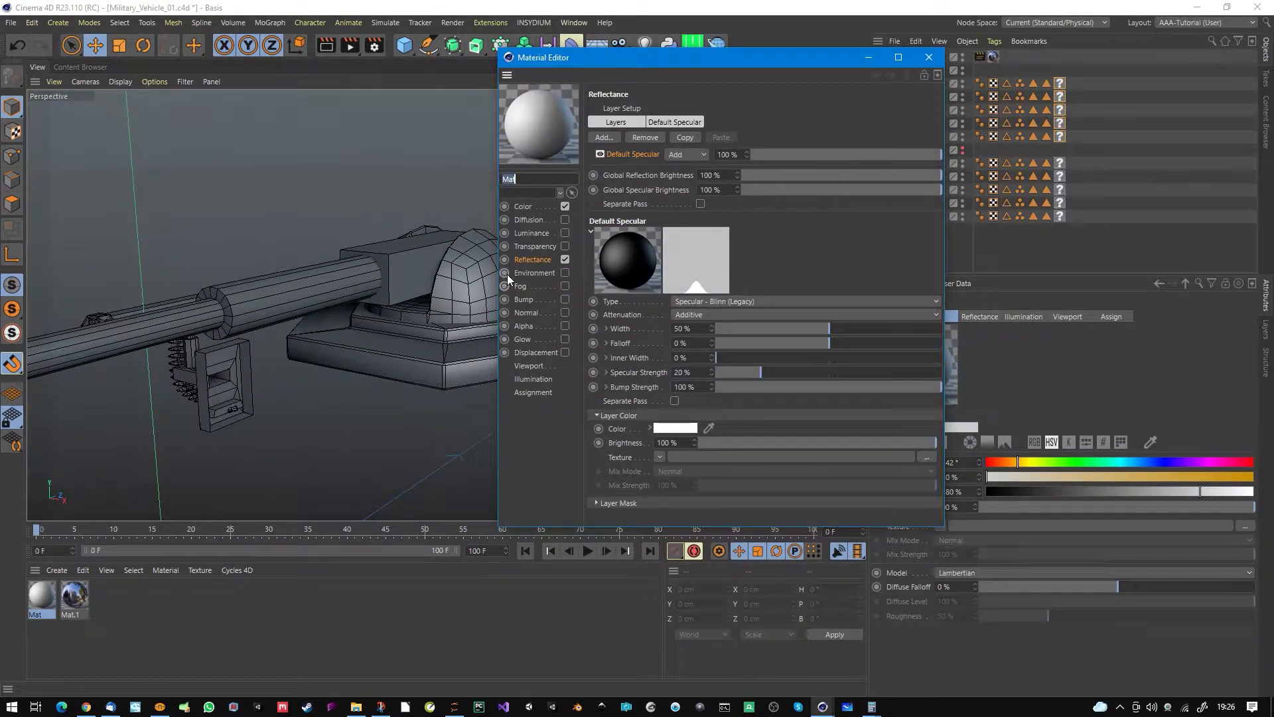
{"action": "left_click", "coordinate": [531, 207]}
{"action": "left_click_drag", "start_coordinate": [587, 58], "coordinate": [549, 80]}
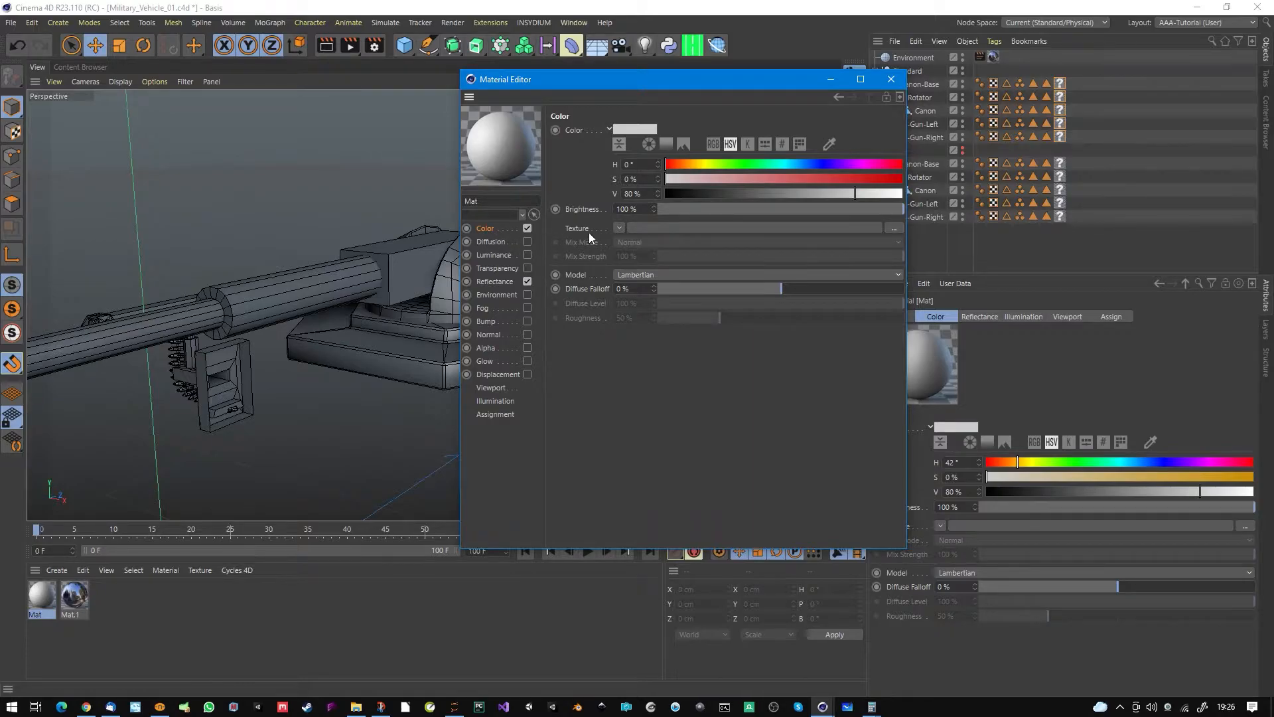
Step: Load Addons_Color.png as the texture of the material's Color channel
{"action": "left_click", "coordinate": [618, 227]}
{"action": "mouse_move", "coordinate": [620, 356]}
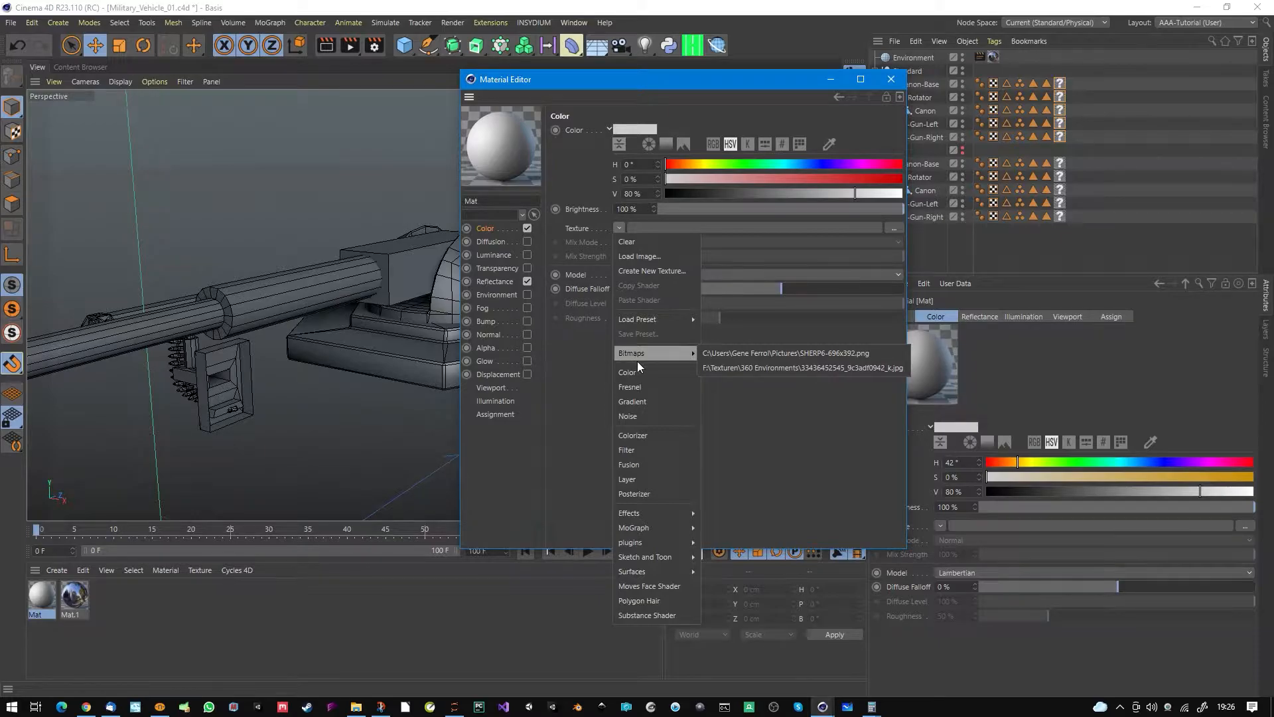
{"action": "left_click", "coordinate": [647, 258]}
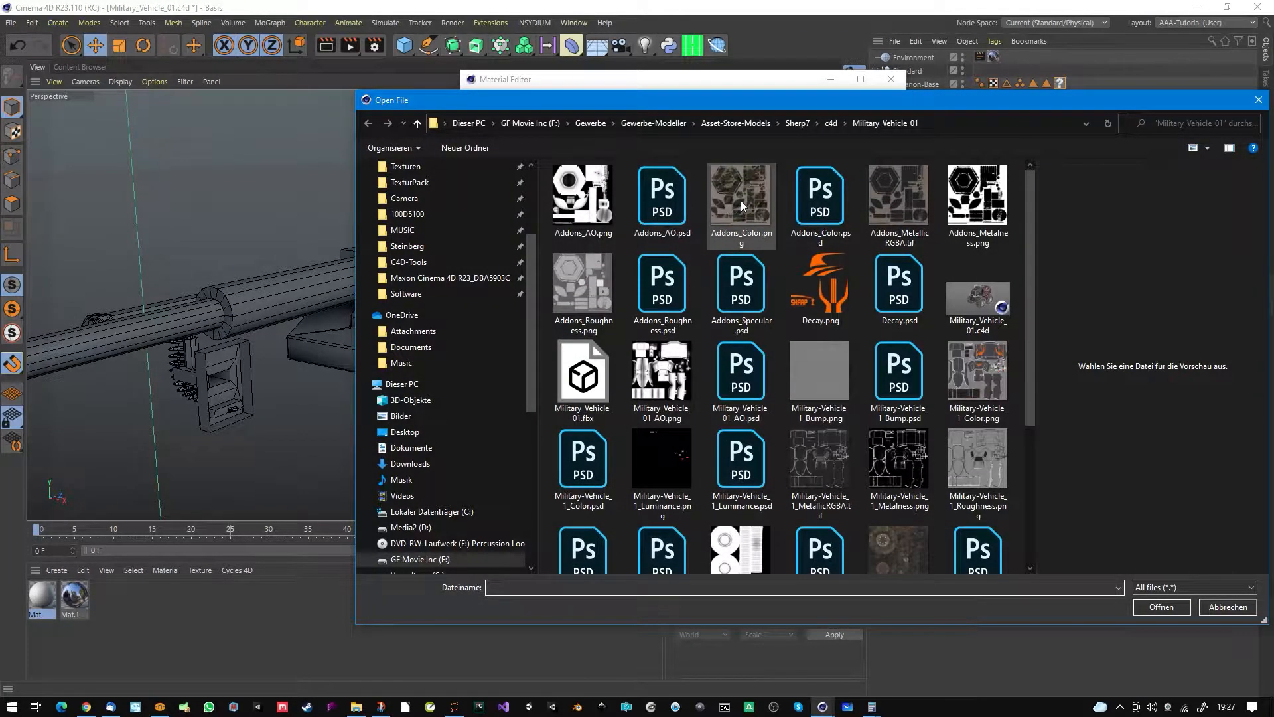
{"action": "double_click", "coordinate": [741, 201]}
Step: Wrap the color texture in a Layer shader and add Addons_Metalness.png as an image layer
{"action": "left_click_drag", "start_coordinate": [722, 77], "coordinate": [777, 149]}
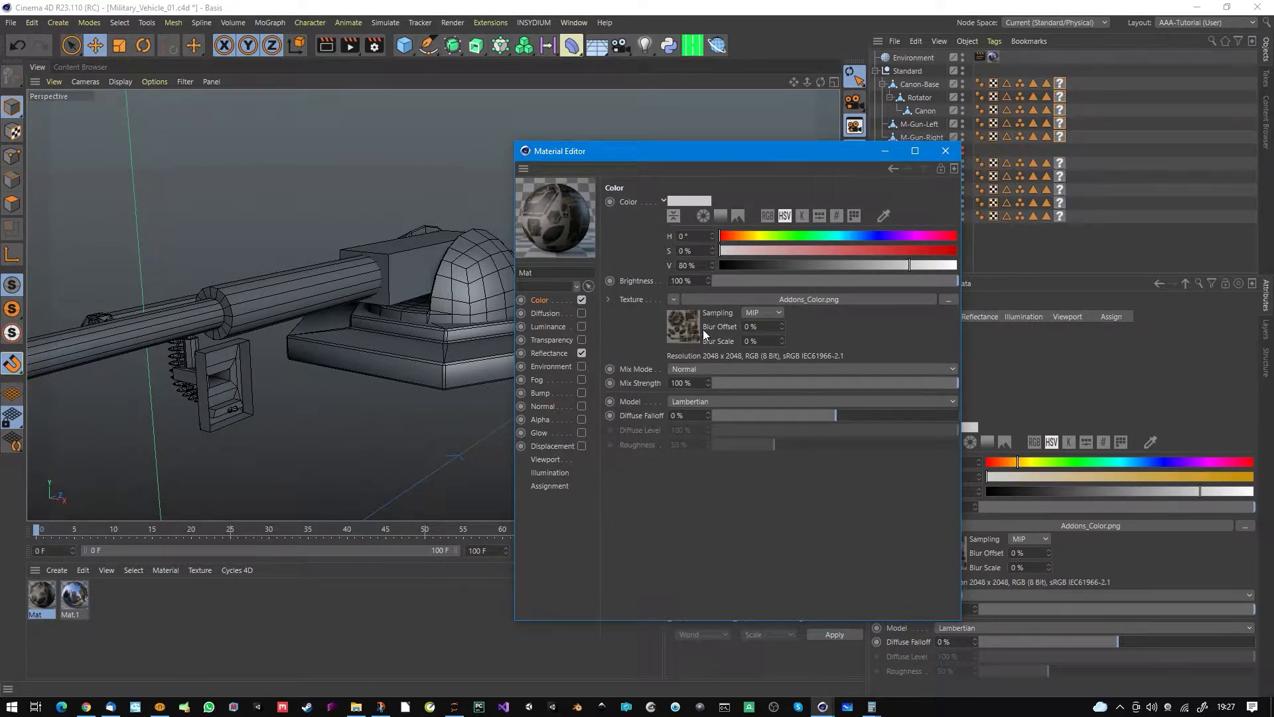
{"action": "left_click", "coordinate": [674, 298]}
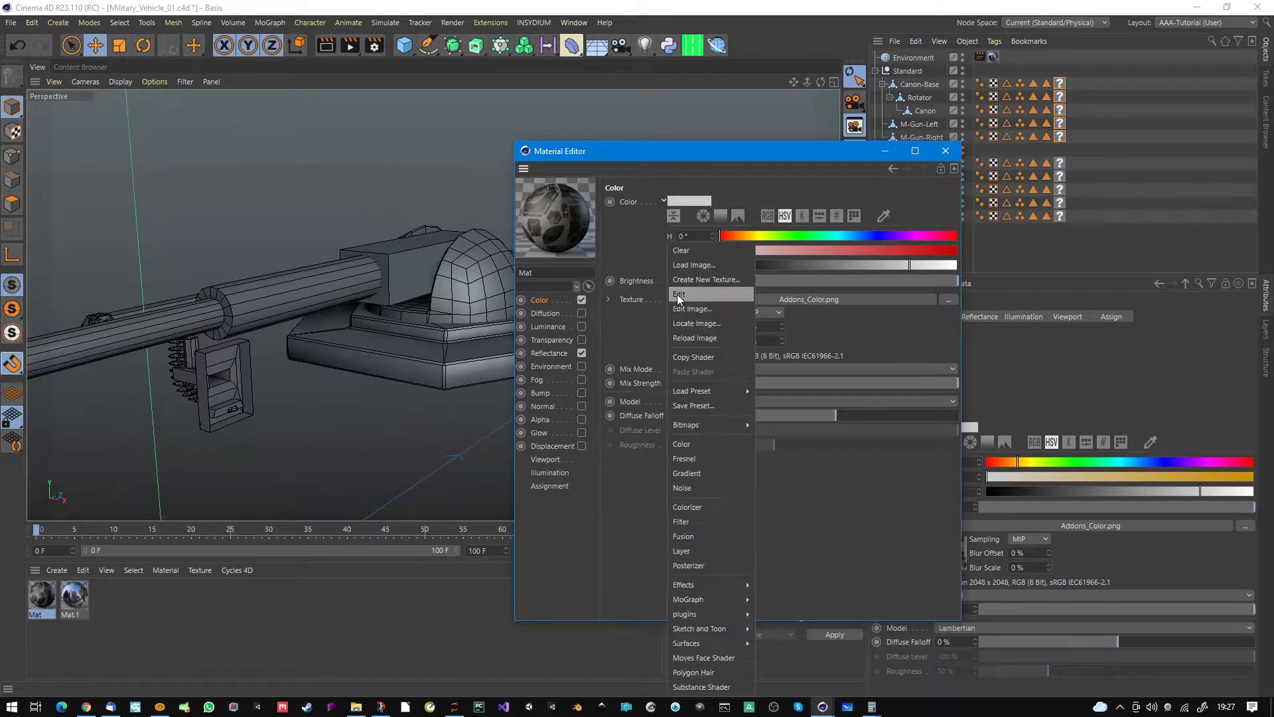
{"action": "left_click", "coordinate": [699, 549]}
{"action": "left_click", "coordinate": [686, 329]}
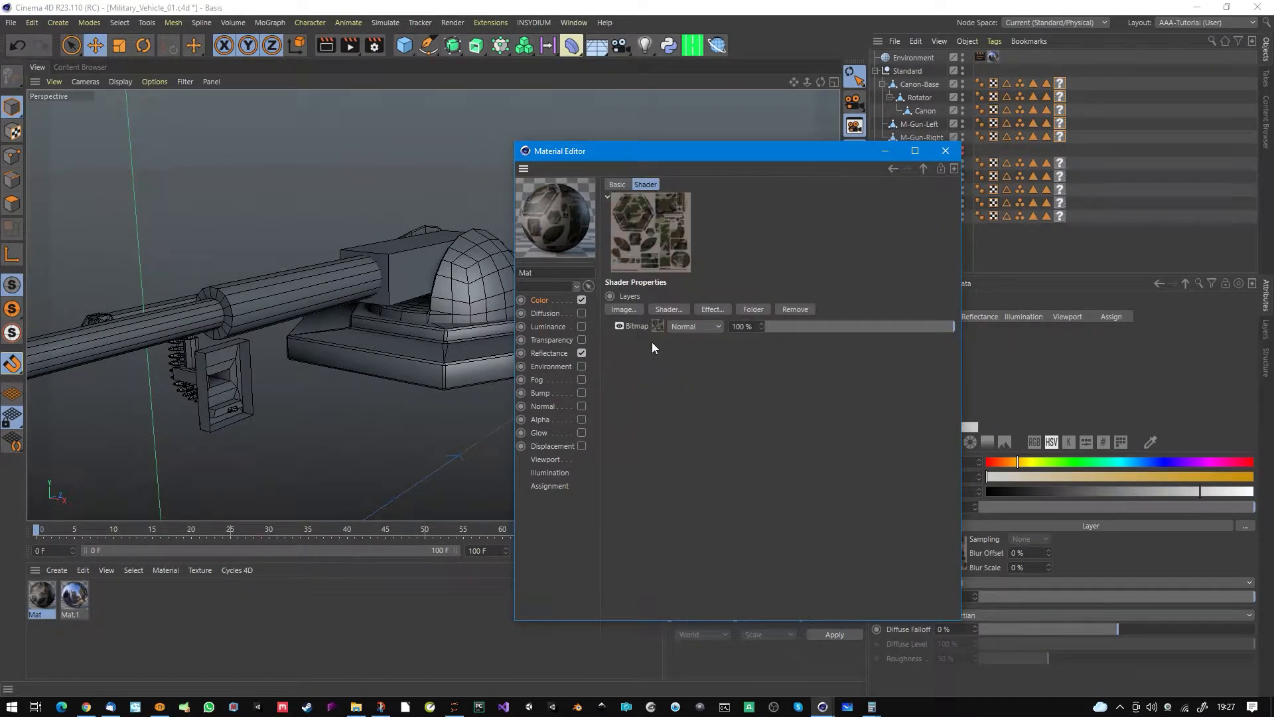
{"action": "left_click", "coordinate": [631, 309]}
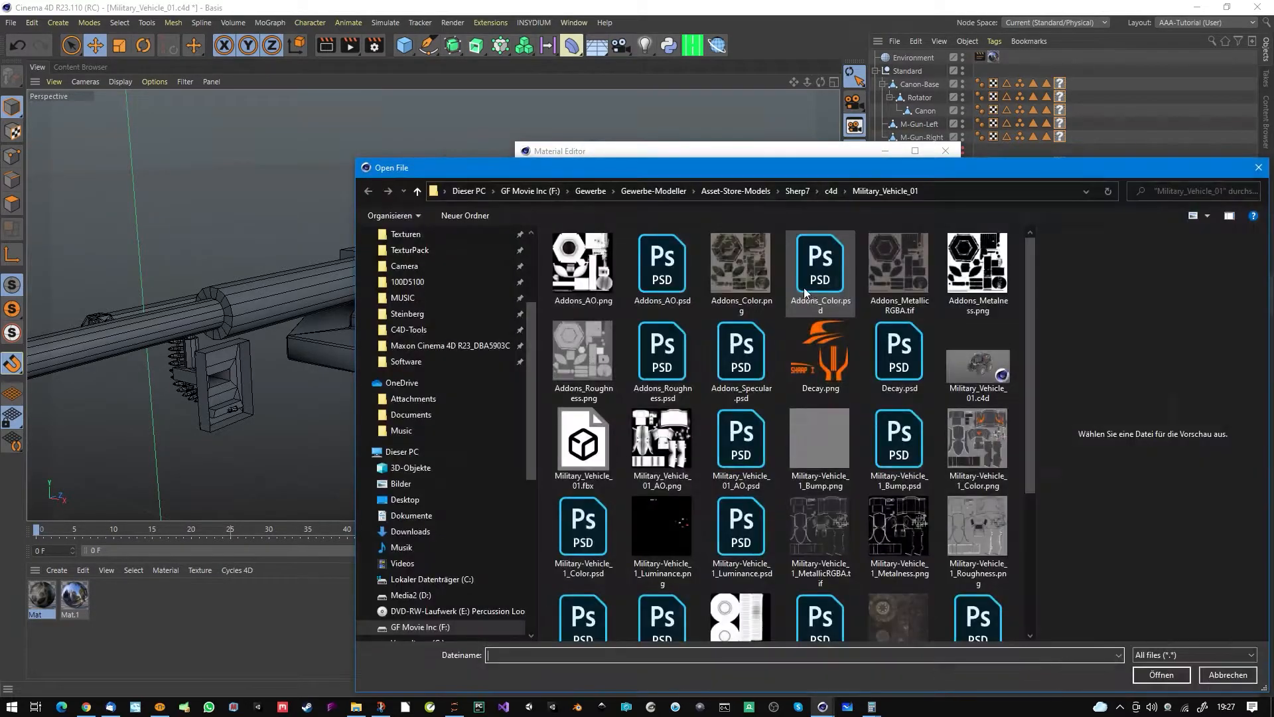
{"action": "double_click", "coordinate": [975, 269]}
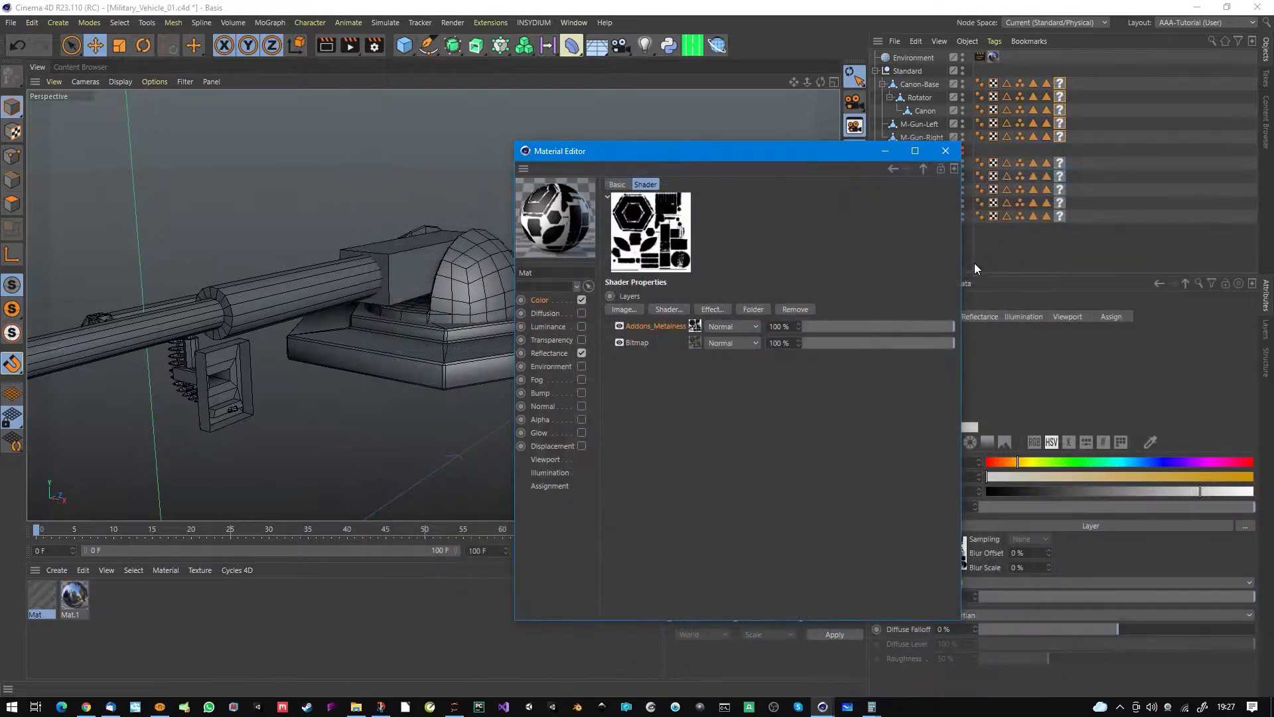
Step: Assign the new material to the texture tags of all five gun and canon objects in the Standard group
{"action": "left_click", "coordinate": [1060, 83]}
{"action": "left_click", "coordinate": [1060, 136], "text": "shift"}
{"action": "left_click_drag", "start_coordinate": [42, 596], "coordinate": [984, 347]}
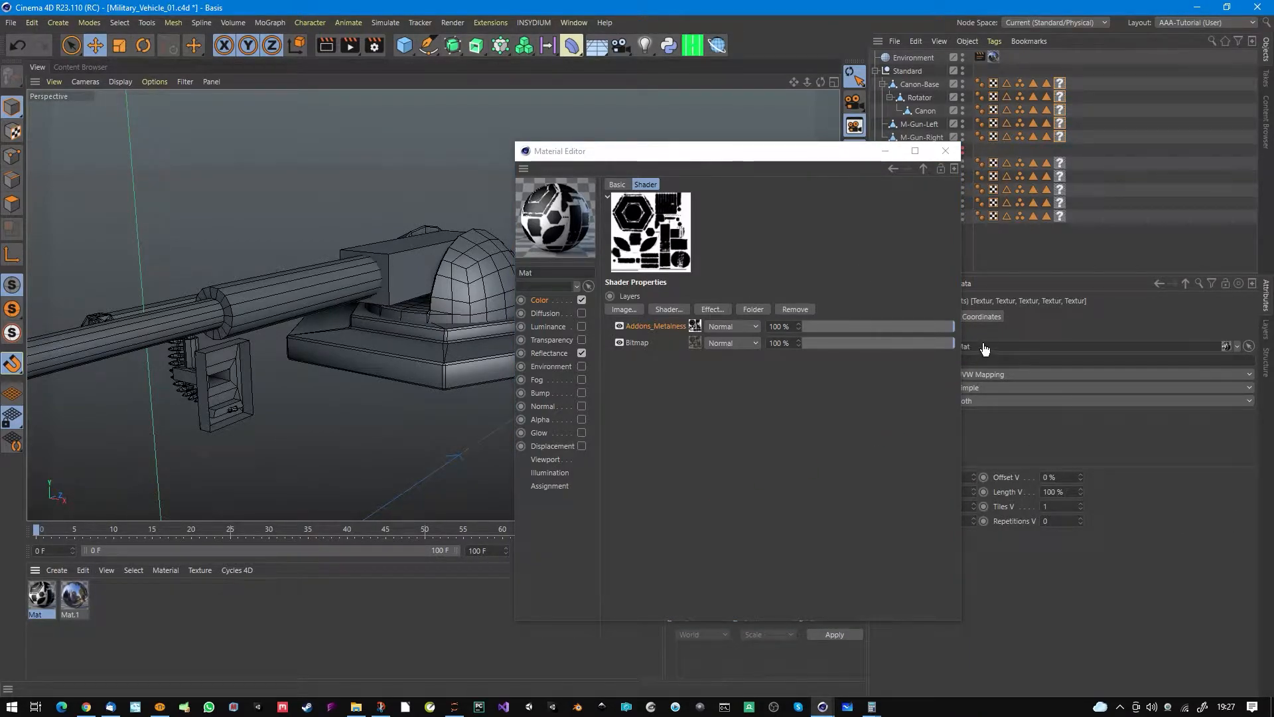
{"action": "left_click_drag", "start_coordinate": [398, 299], "coordinate": [359, 293], "text": "alt"}
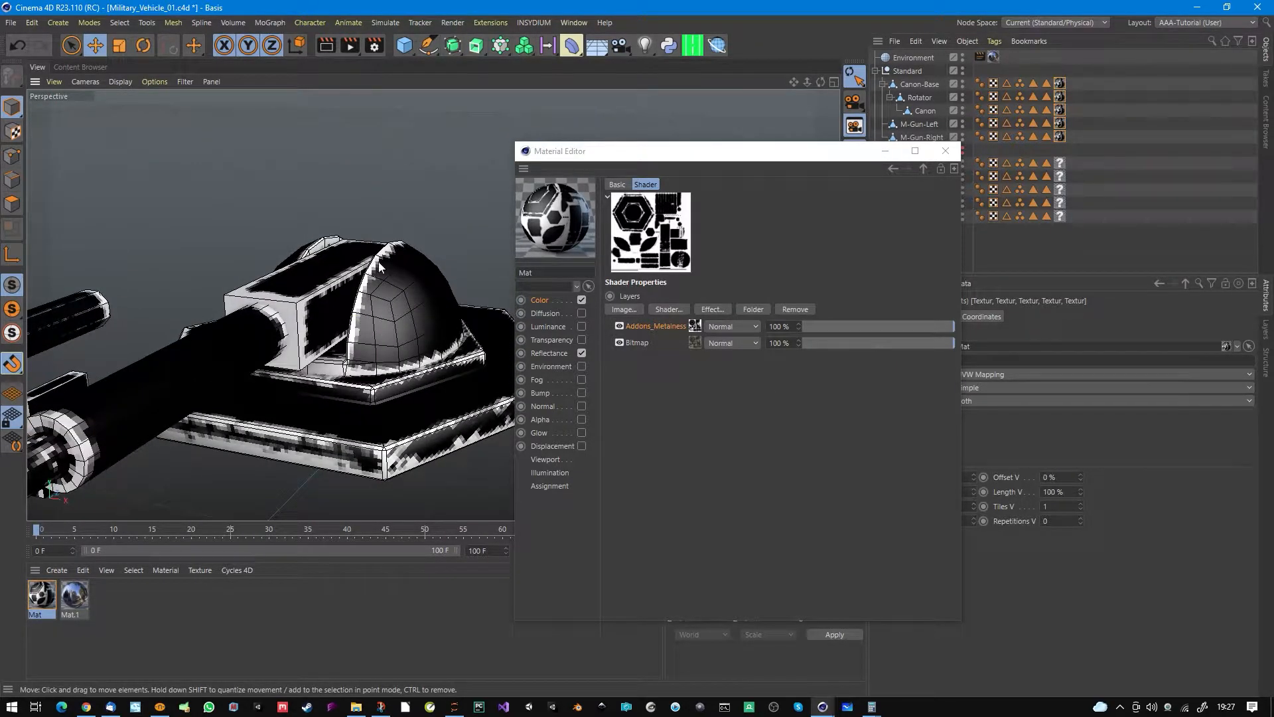
{"action": "left_click_drag", "start_coordinate": [365, 358], "coordinate": [496, 292], "text": "alt"}
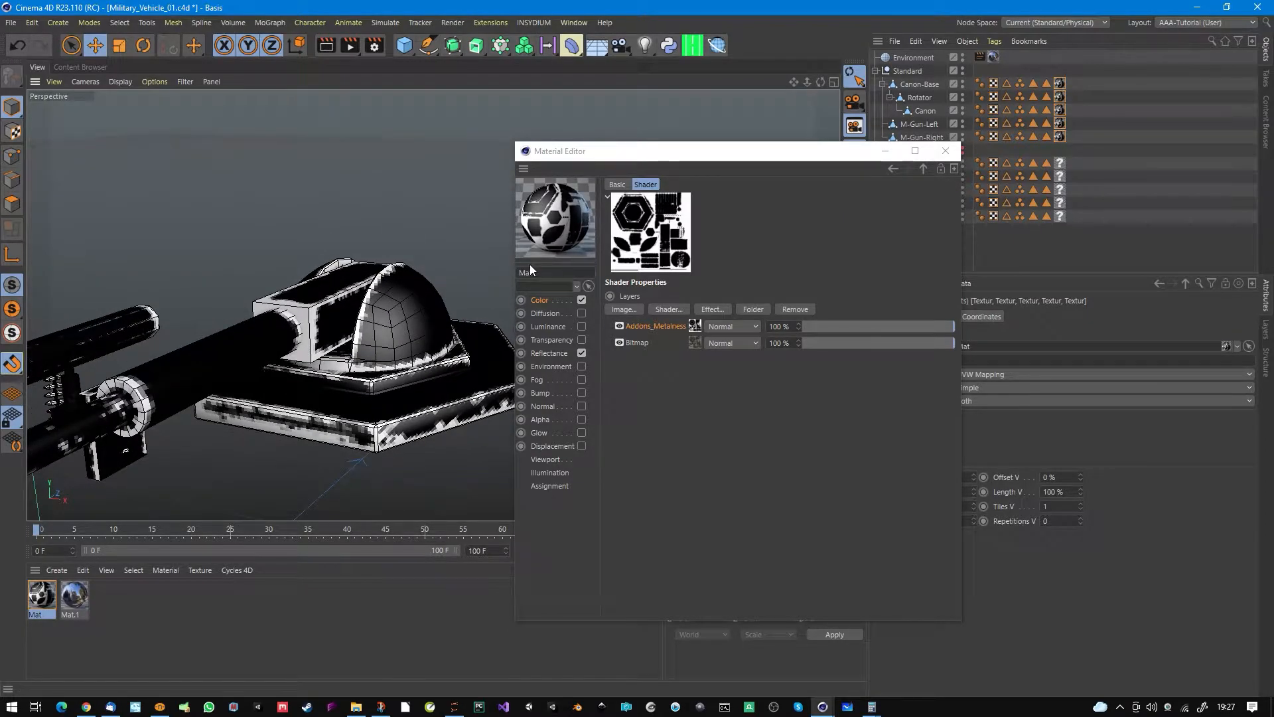
Step: Invert the Addons_Metalness image and use it as a Layer Mask beneath the color bitmap layer
{"action": "left_click", "coordinate": [693, 325]}
{"action": "left_click", "coordinate": [715, 329]}
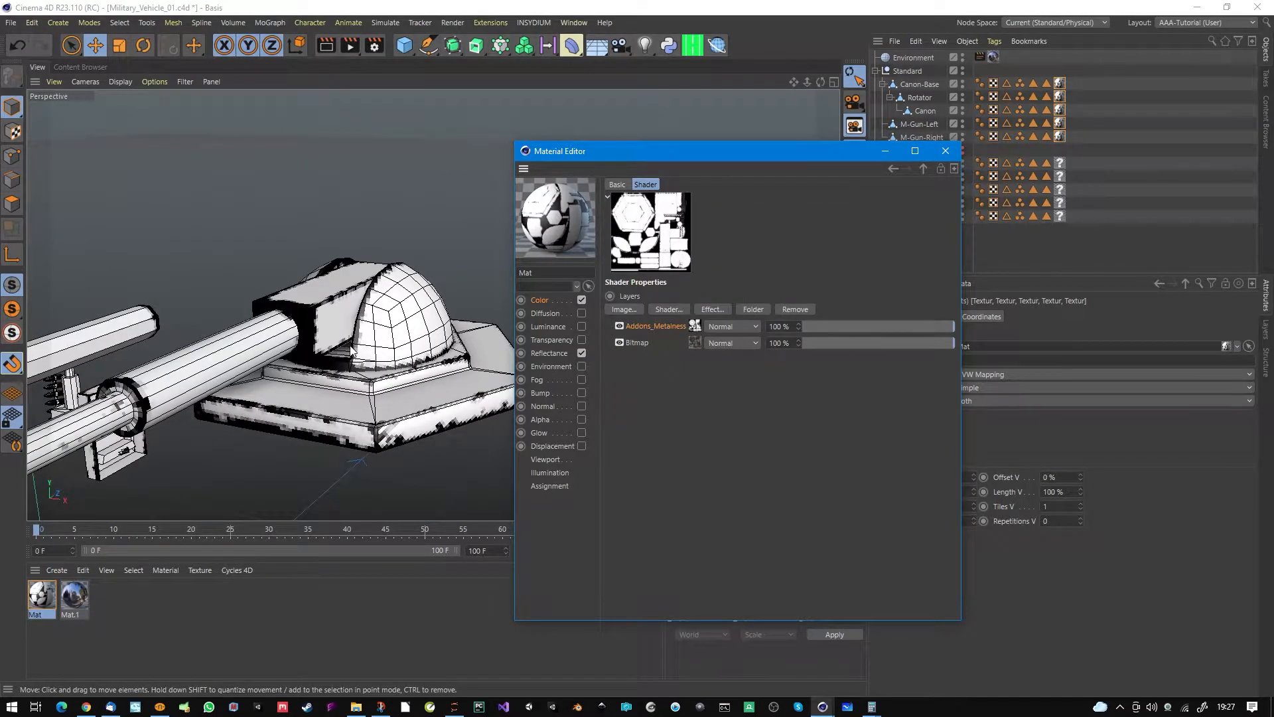
{"action": "left_click_drag", "start_coordinate": [632, 324], "coordinate": [642, 344]}
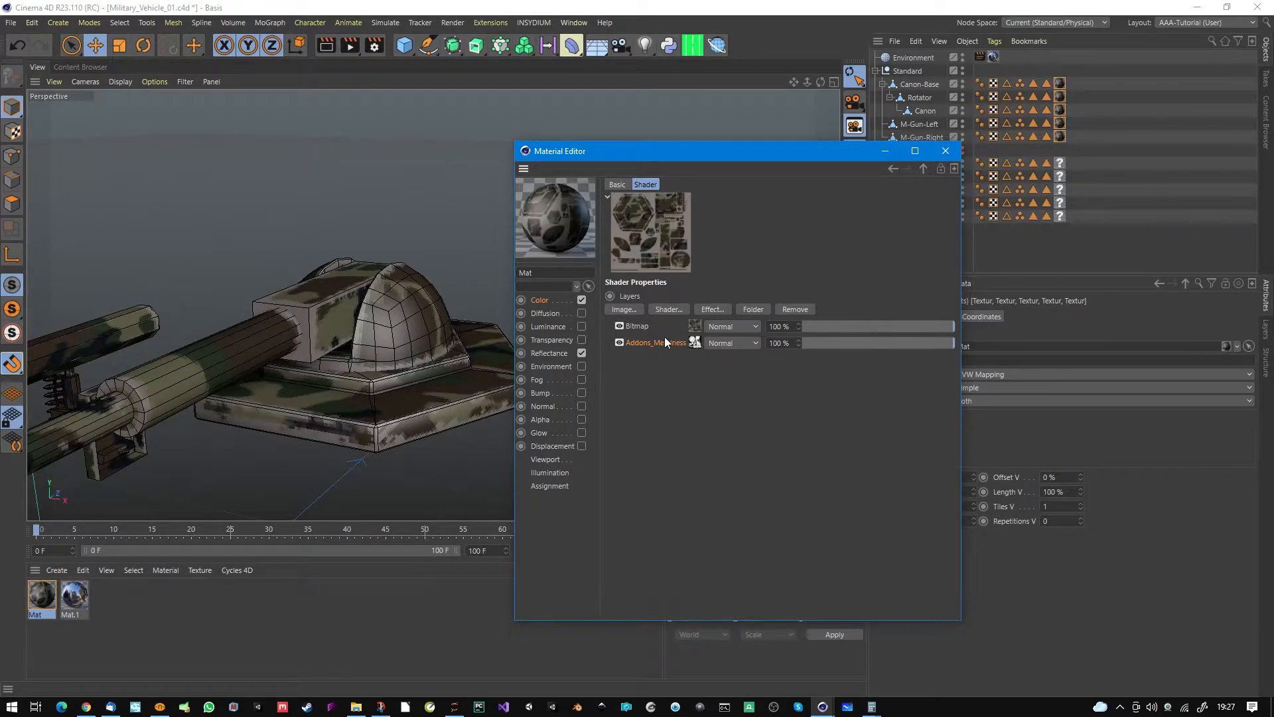
{"action": "left_click", "coordinate": [755, 343]}
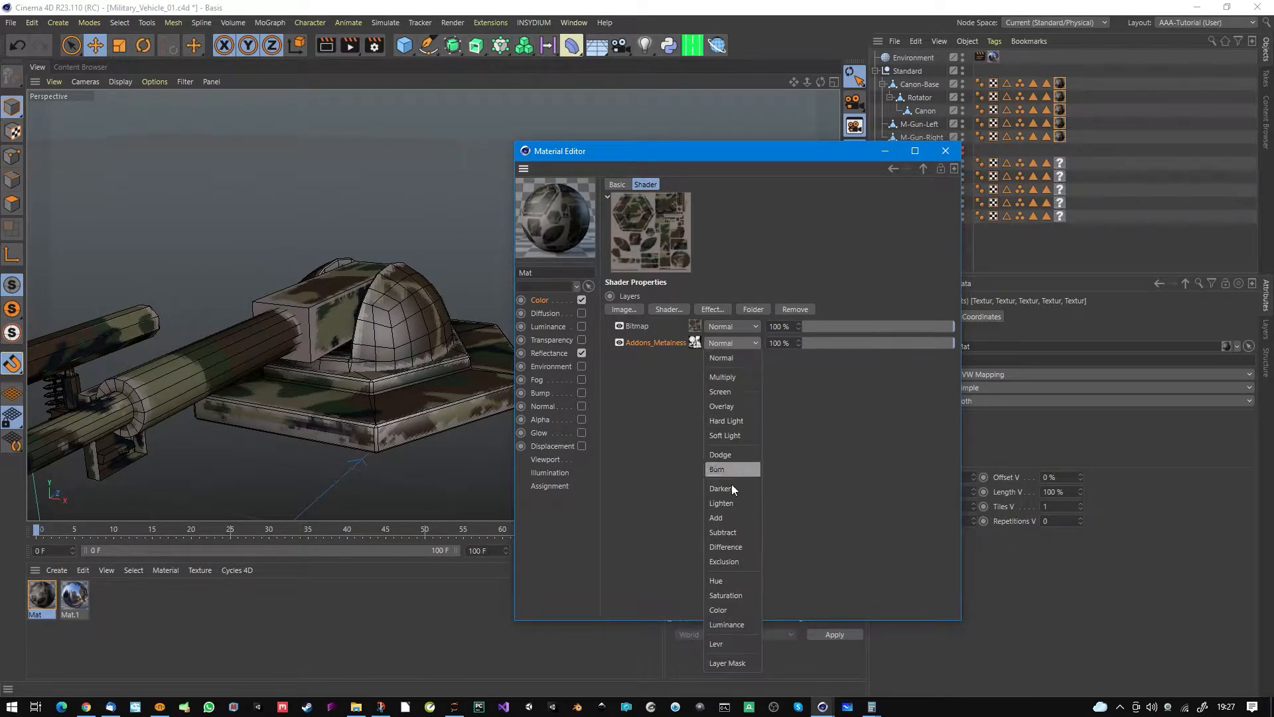
{"action": "left_click", "coordinate": [737, 661]}
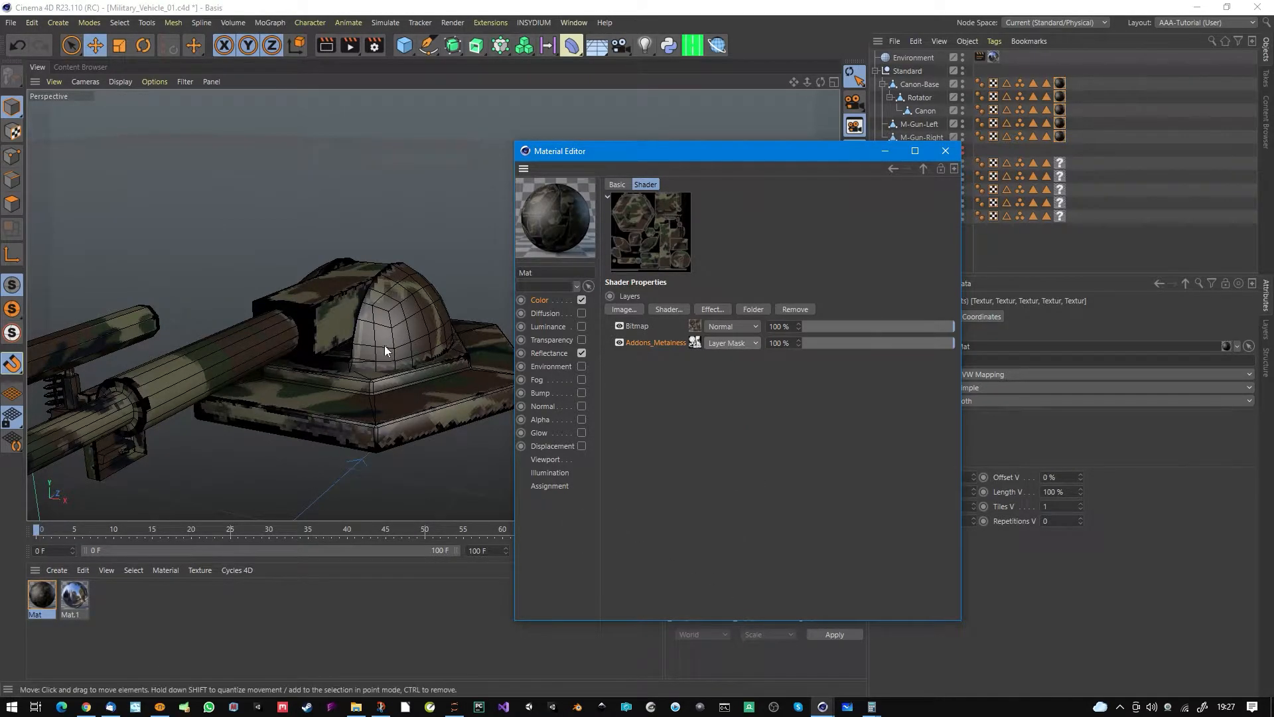
Step: Set the type of the Default Specular layer in the Reflectance channel to Beckmann
{"action": "scroll", "coordinate": [381, 332], "scroll_direction": "up", "scroll_amount": 5}
{"action": "left_click_drag", "start_coordinate": [375, 353], "coordinate": [359, 285], "text": "alt"}
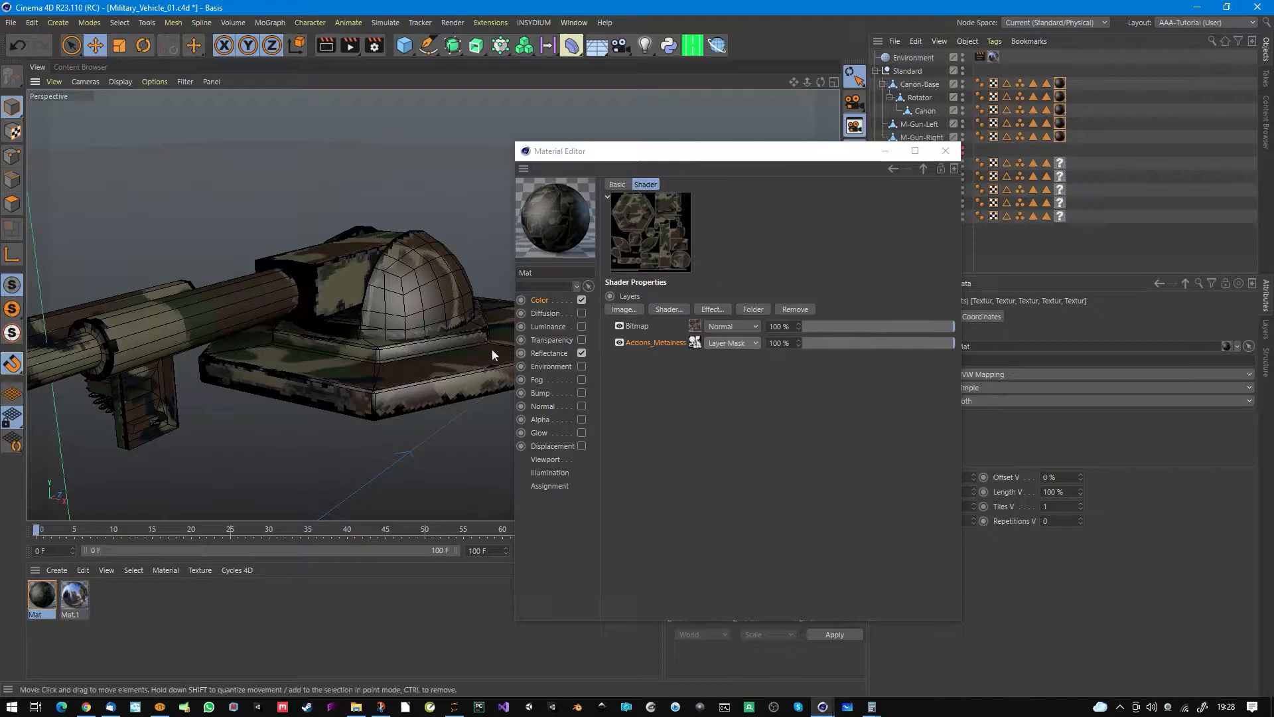
{"action": "left_click", "coordinate": [559, 352]}
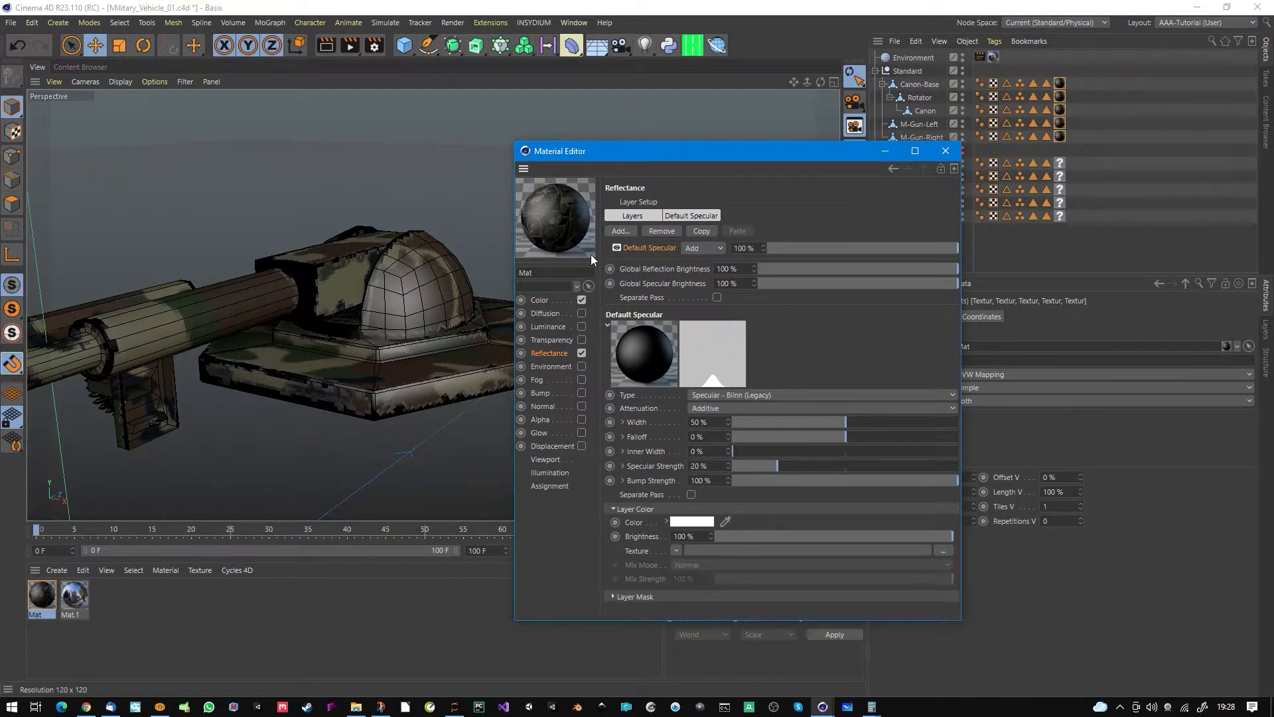
{"action": "left_click_drag", "start_coordinate": [425, 294], "coordinate": [421, 304], "text": "alt"}
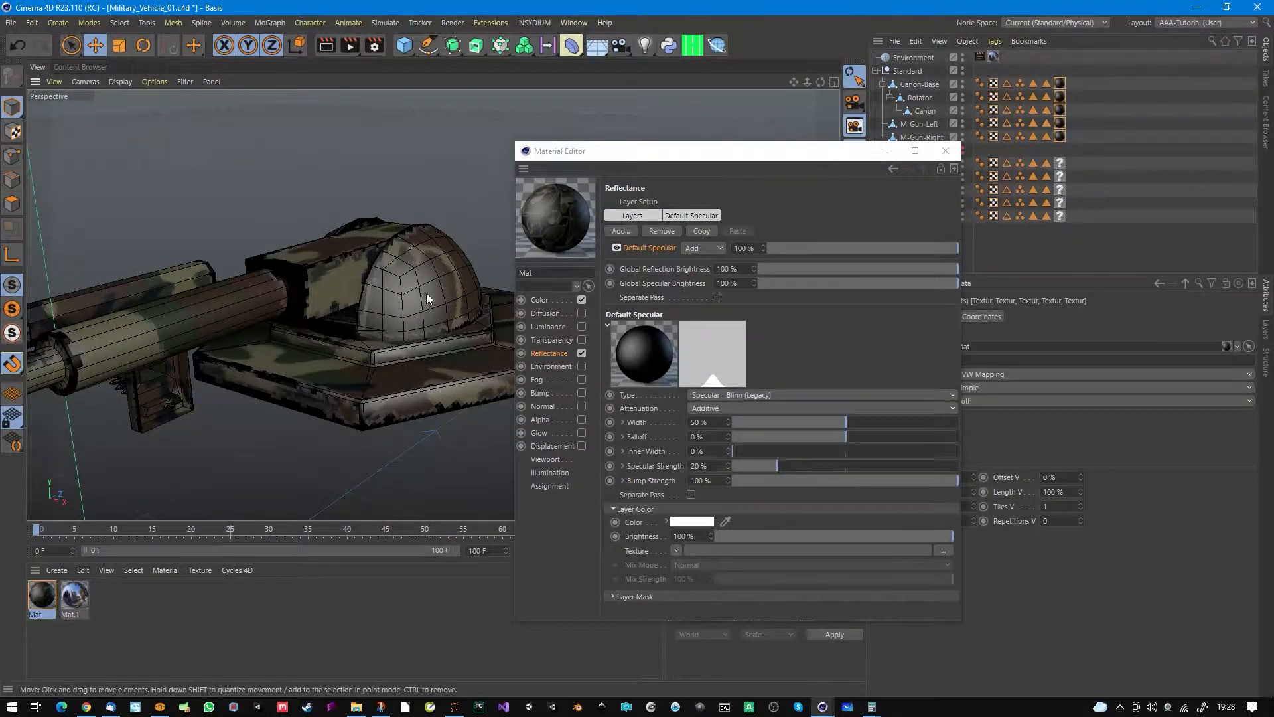
{"action": "scroll", "coordinate": [424, 294], "scroll_direction": "up", "scroll_amount": 2}
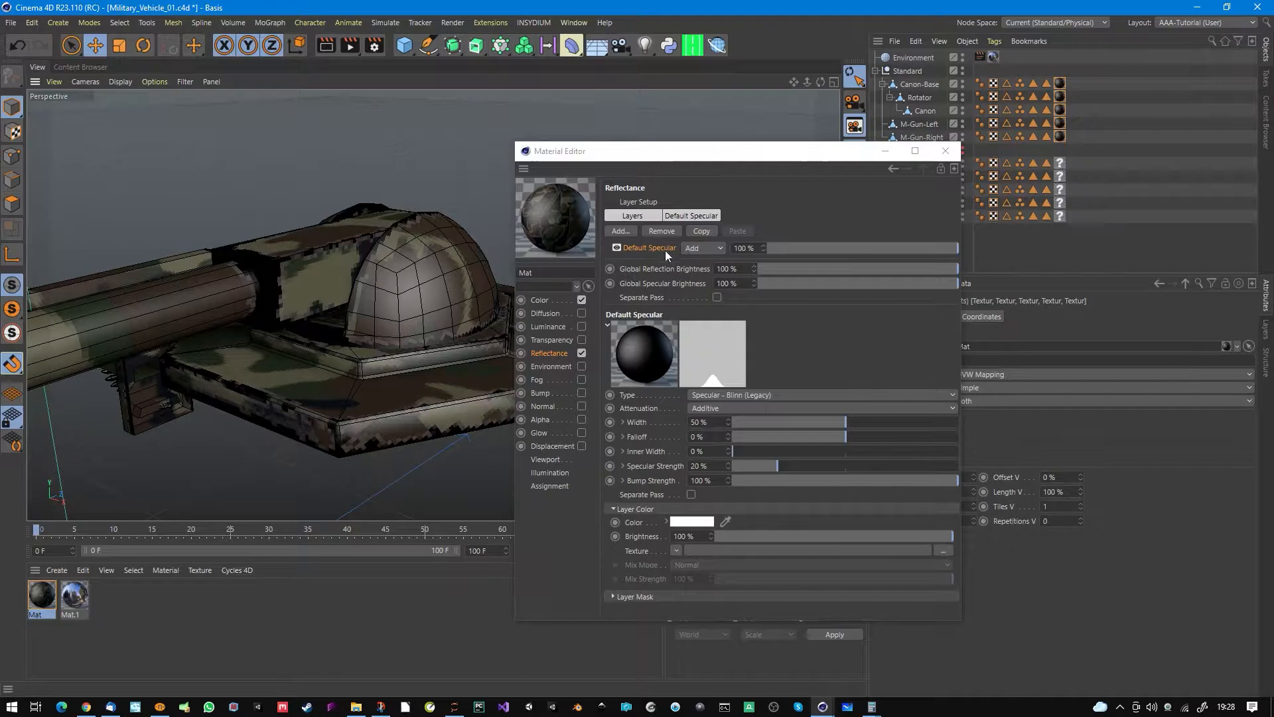
{"action": "left_click", "coordinate": [734, 395]}
{"action": "left_click", "coordinate": [747, 408]}
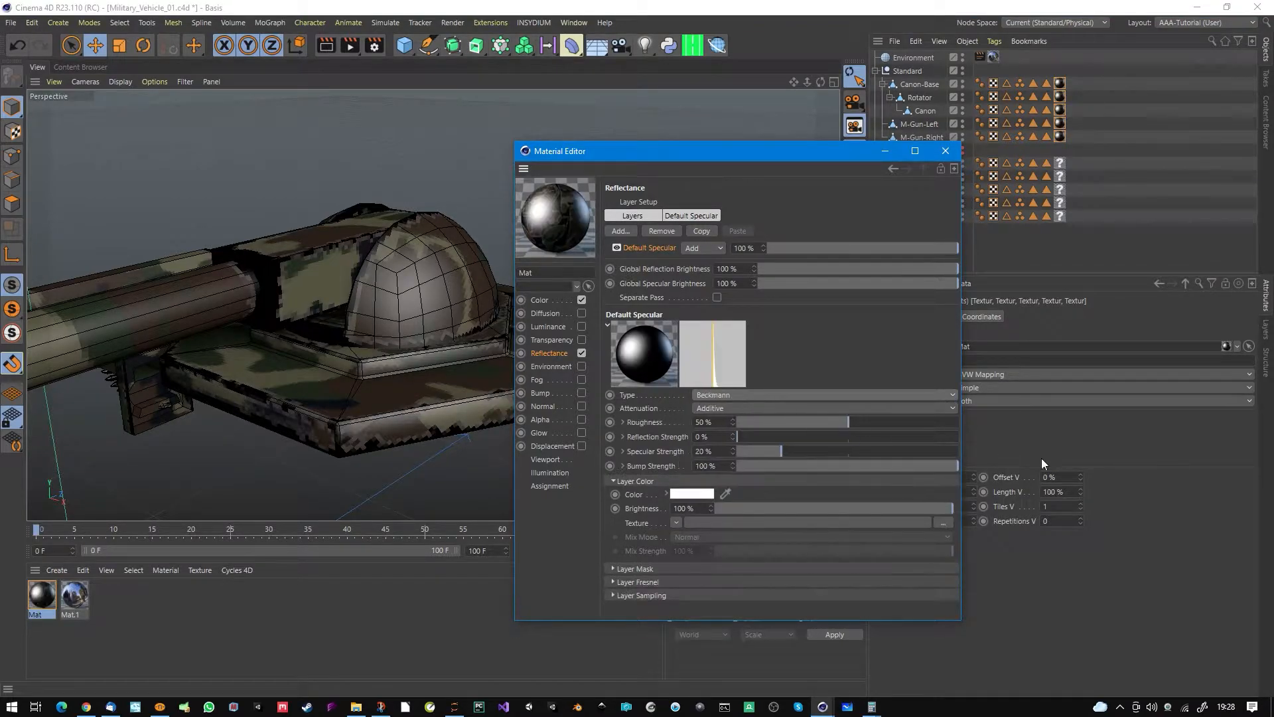
Step: Set the Default Specular layer's color brightness to 27% and rename the layer as "non metal"
{"action": "left_click_drag", "start_coordinate": [502, 322], "coordinate": [361, 298], "text": "alt"}
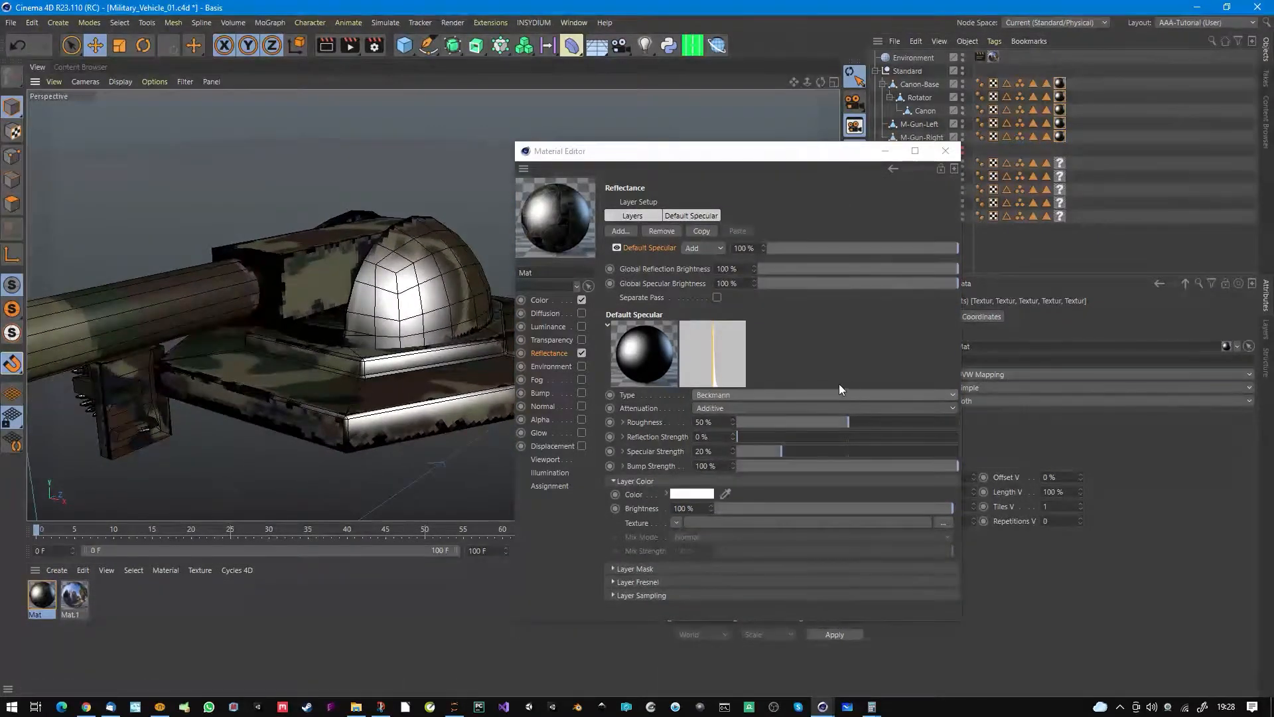
{"action": "left_click_drag", "start_coordinate": [841, 507], "coordinate": [781, 512]}
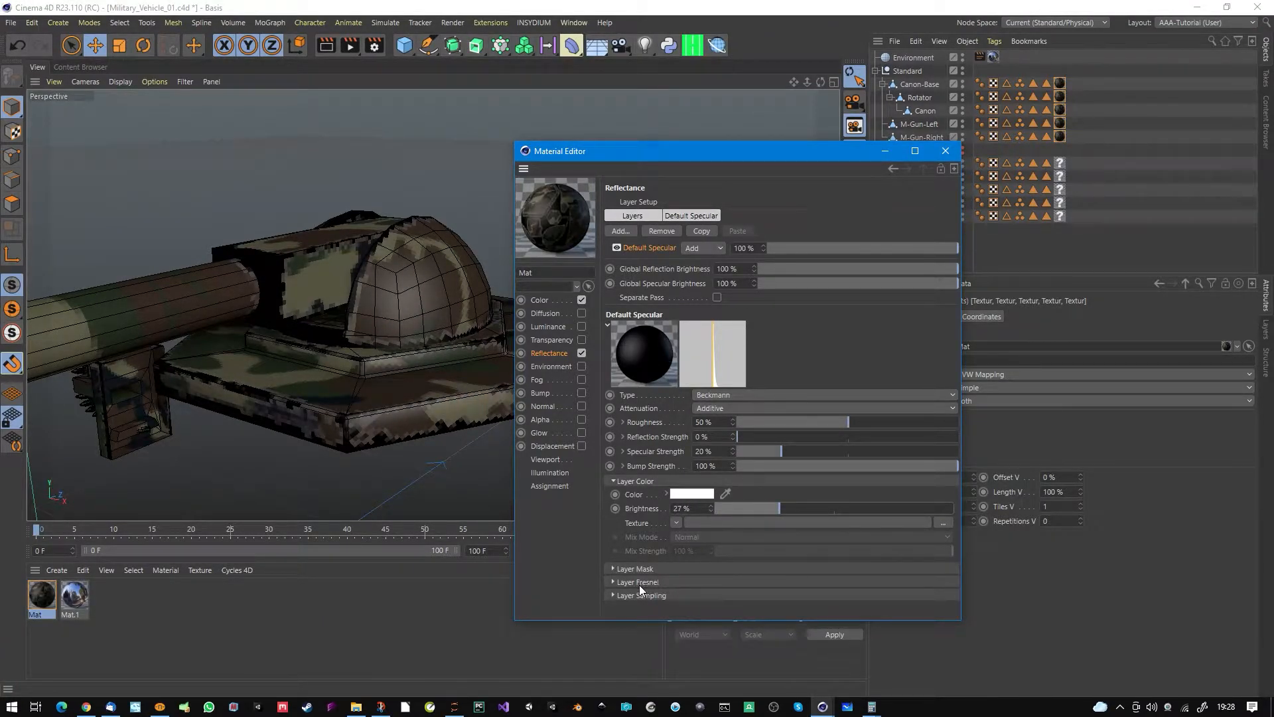
{"action": "double_click", "coordinate": [651, 248]}
{"action": "type", "text": "non metal"}
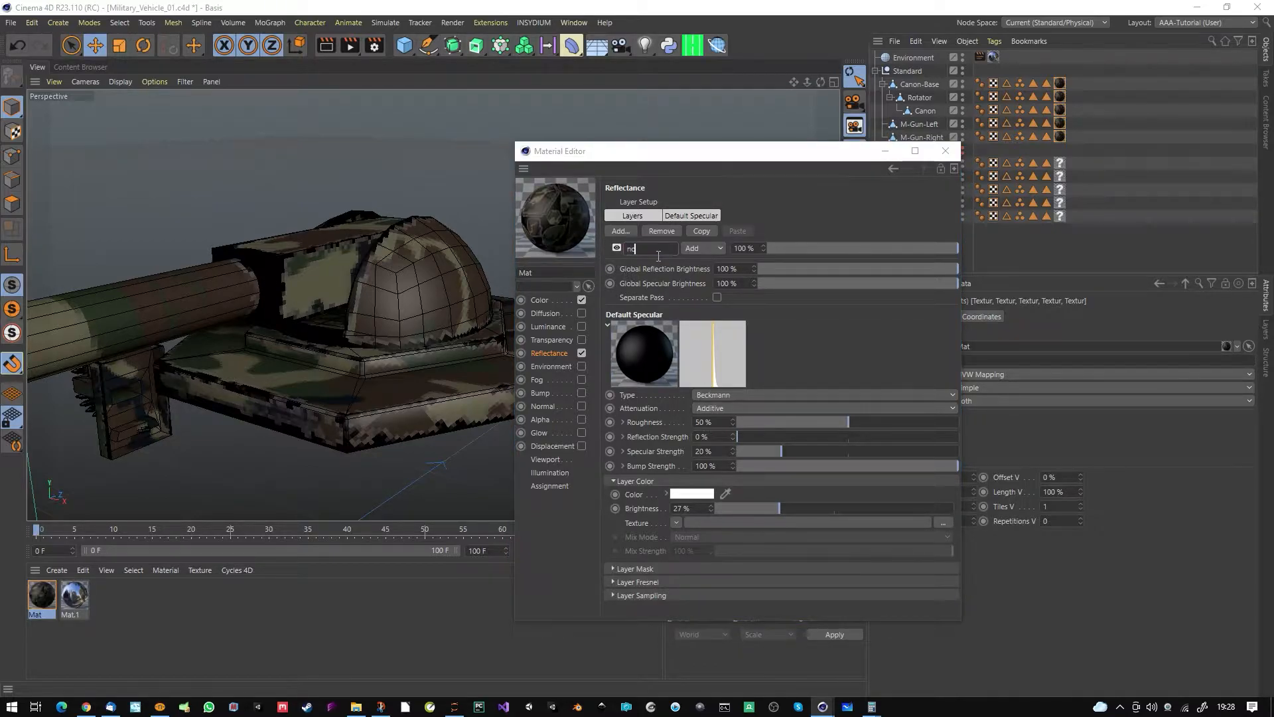
{"action": "key", "text": "Return"}
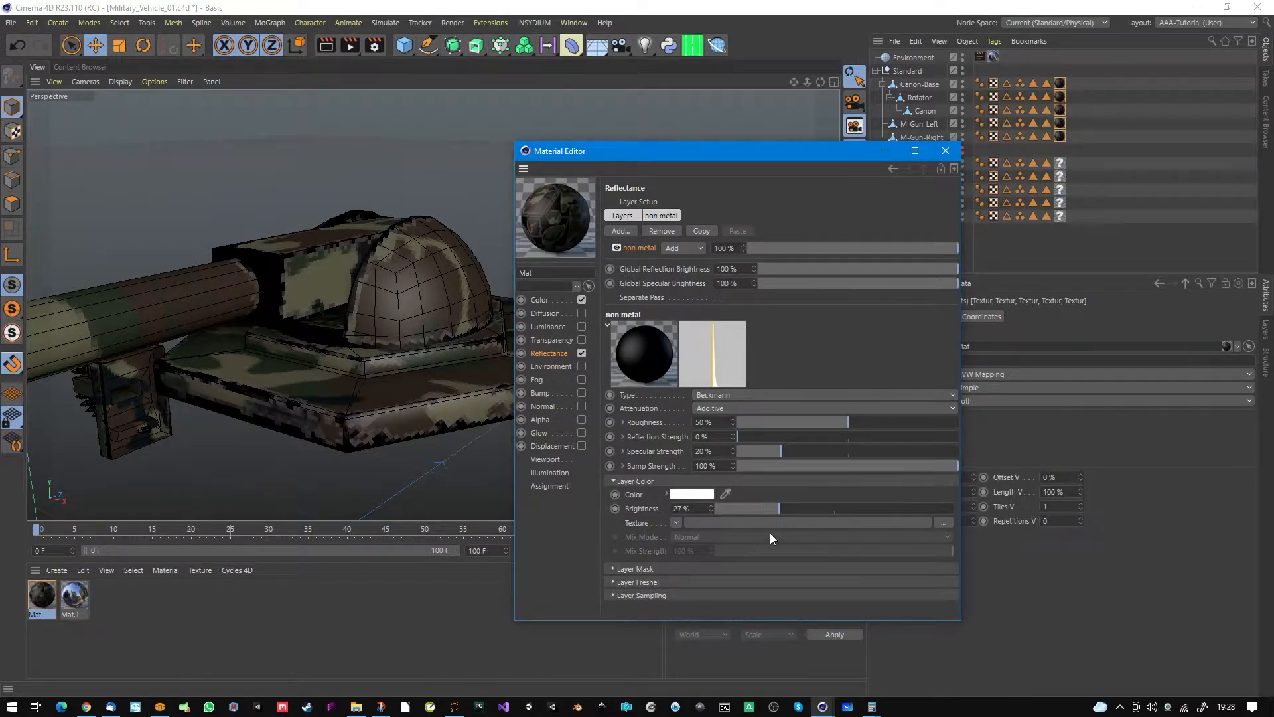
Step: Try a Dielectric layer Fresnel with 100% color brightness on the non metal layer, and set the Fresnel back to None
{"action": "left_click", "coordinate": [668, 582]}
{"action": "left_click", "coordinate": [680, 595]}
{"action": "left_click", "coordinate": [694, 623]}
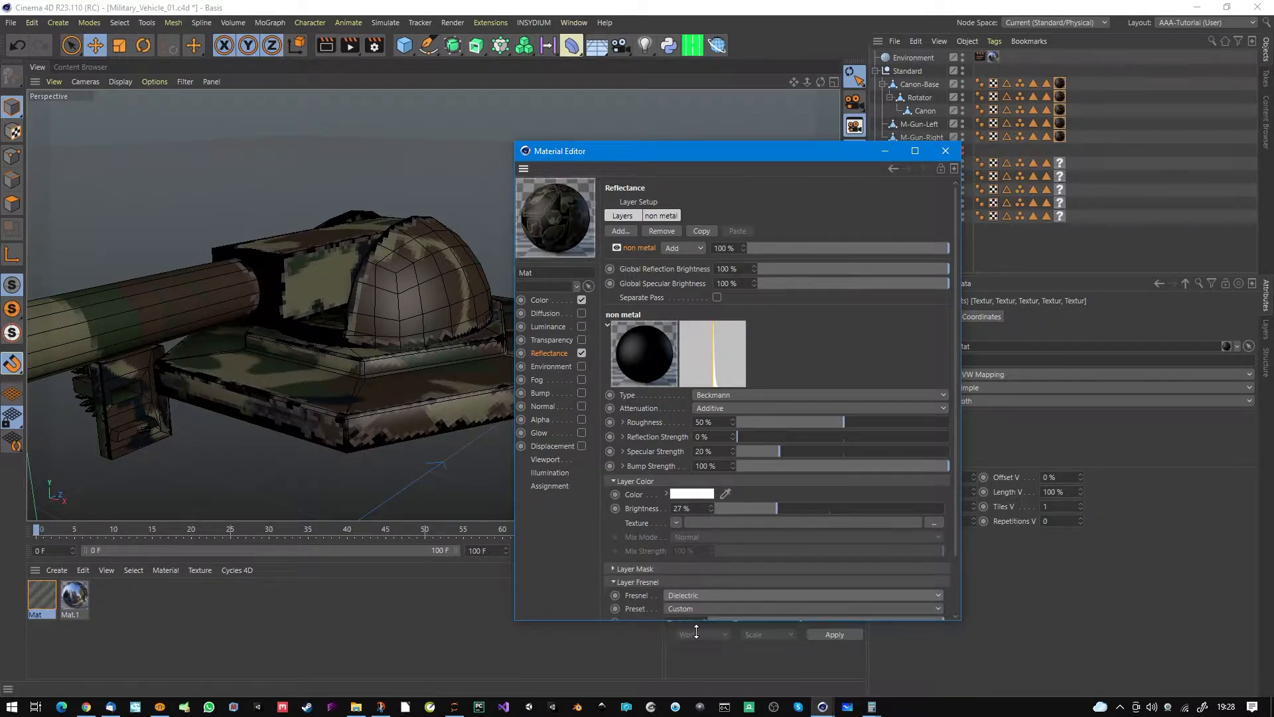
{"action": "left_click_drag", "start_coordinate": [787, 509], "coordinate": [926, 494]}
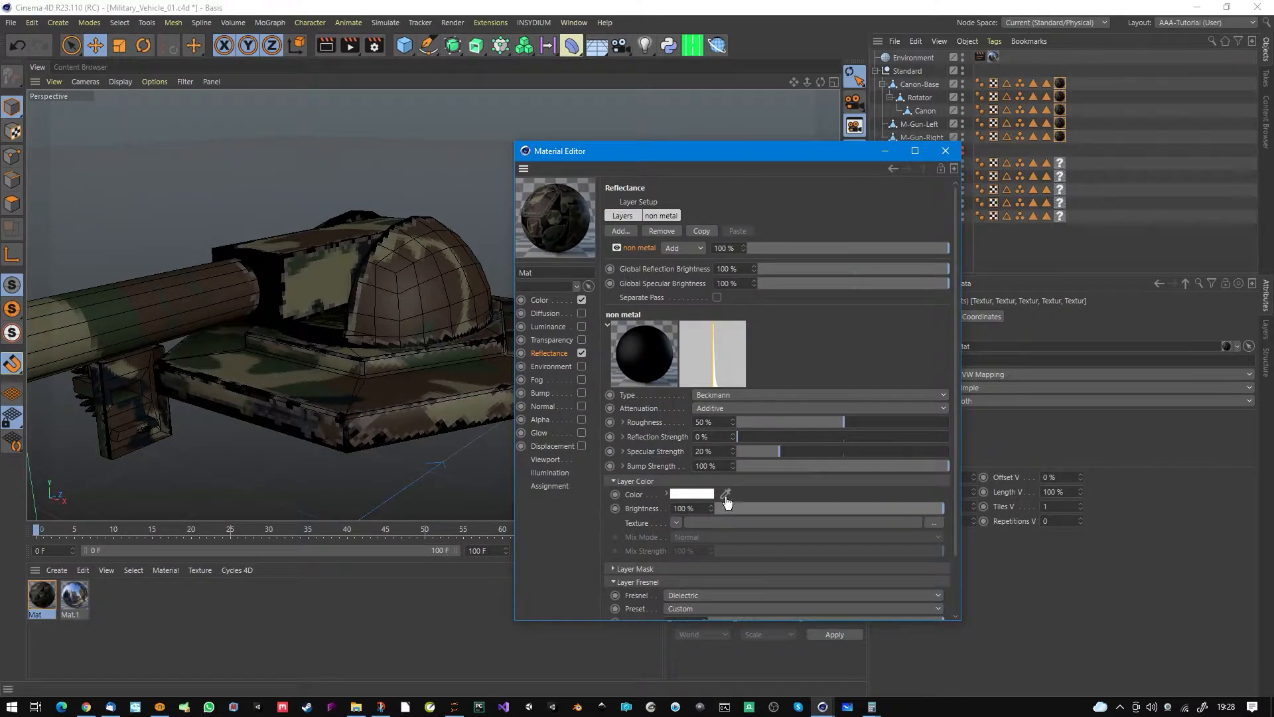
{"action": "left_click", "coordinate": [698, 595]}
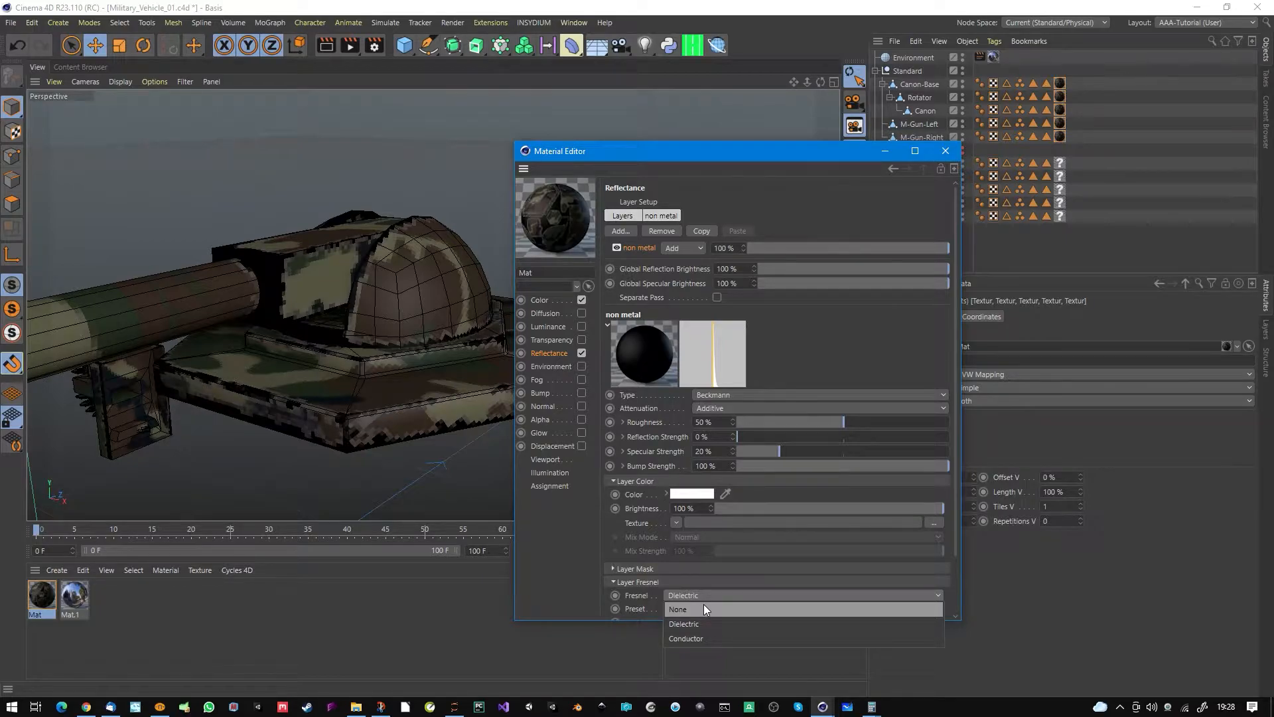
{"action": "left_click", "coordinate": [703, 606]}
Step: Set the non metal layer's color brightness to 29% and load Addons_Roughness.png as its roughness texture with roughness at 100%
{"action": "left_click_drag", "start_coordinate": [866, 508], "coordinate": [782, 505]}
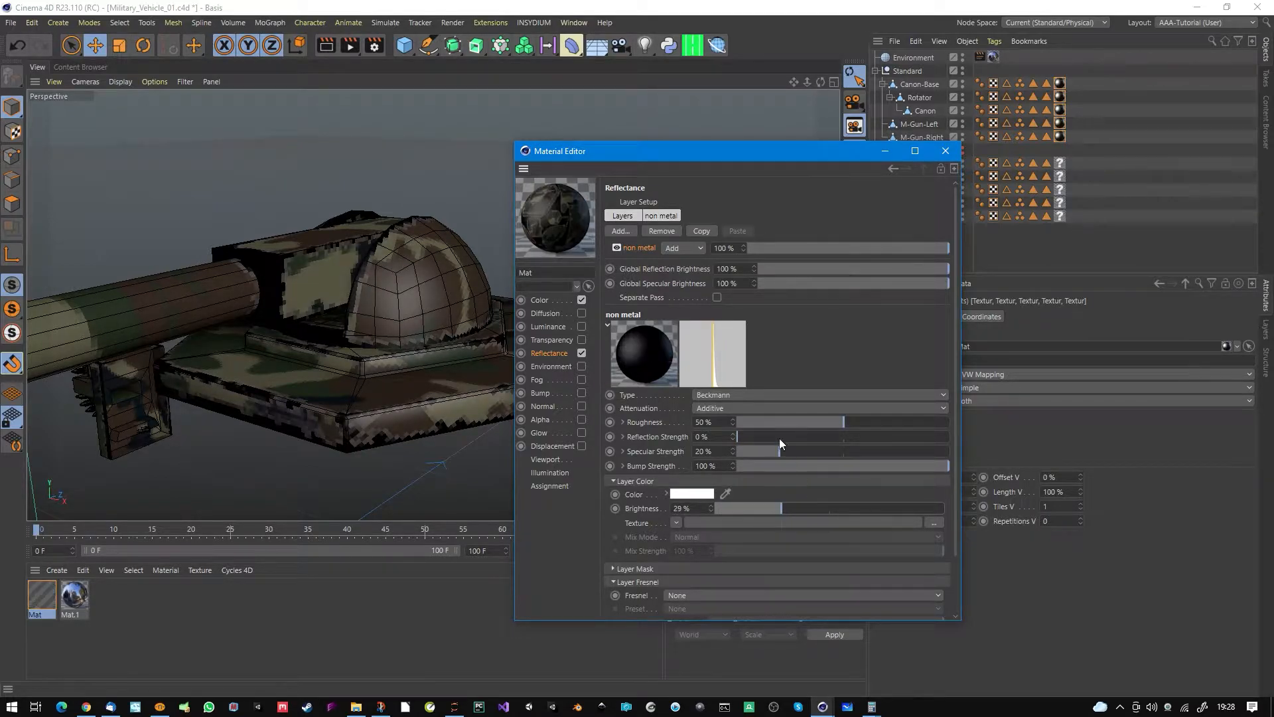
{"action": "left_click", "coordinate": [623, 422]}
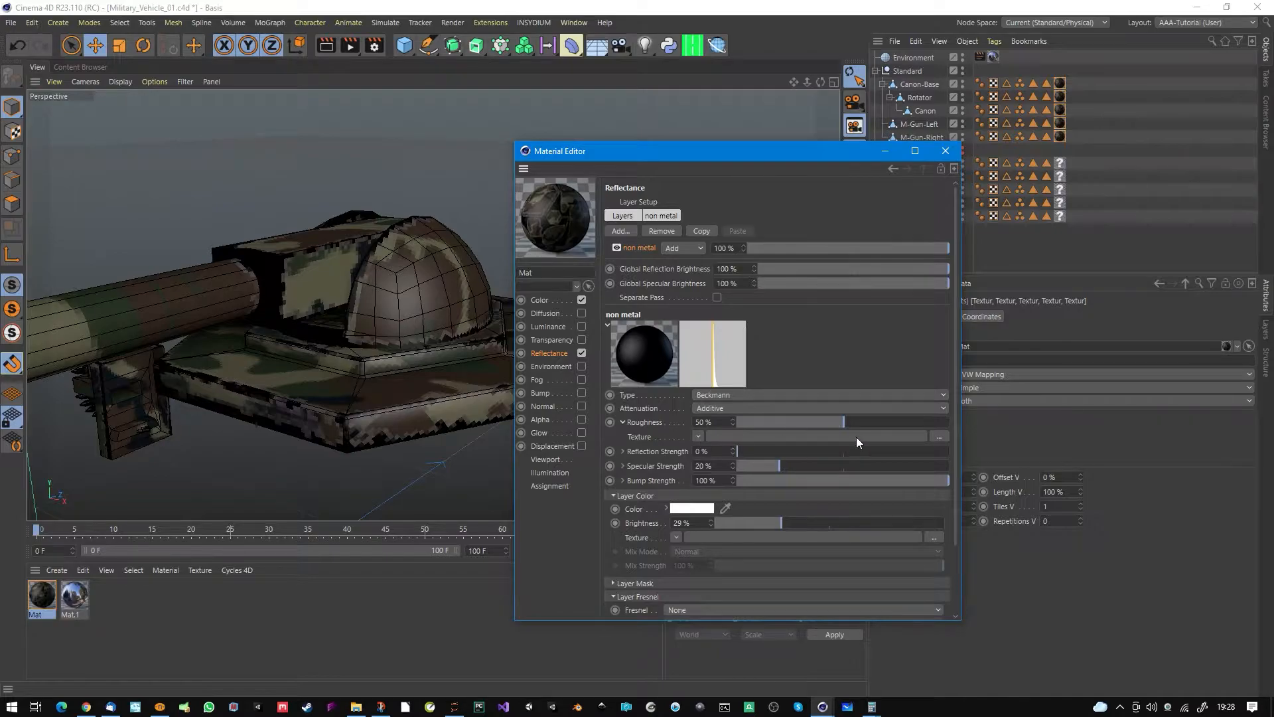
{"action": "left_click", "coordinate": [939, 436]}
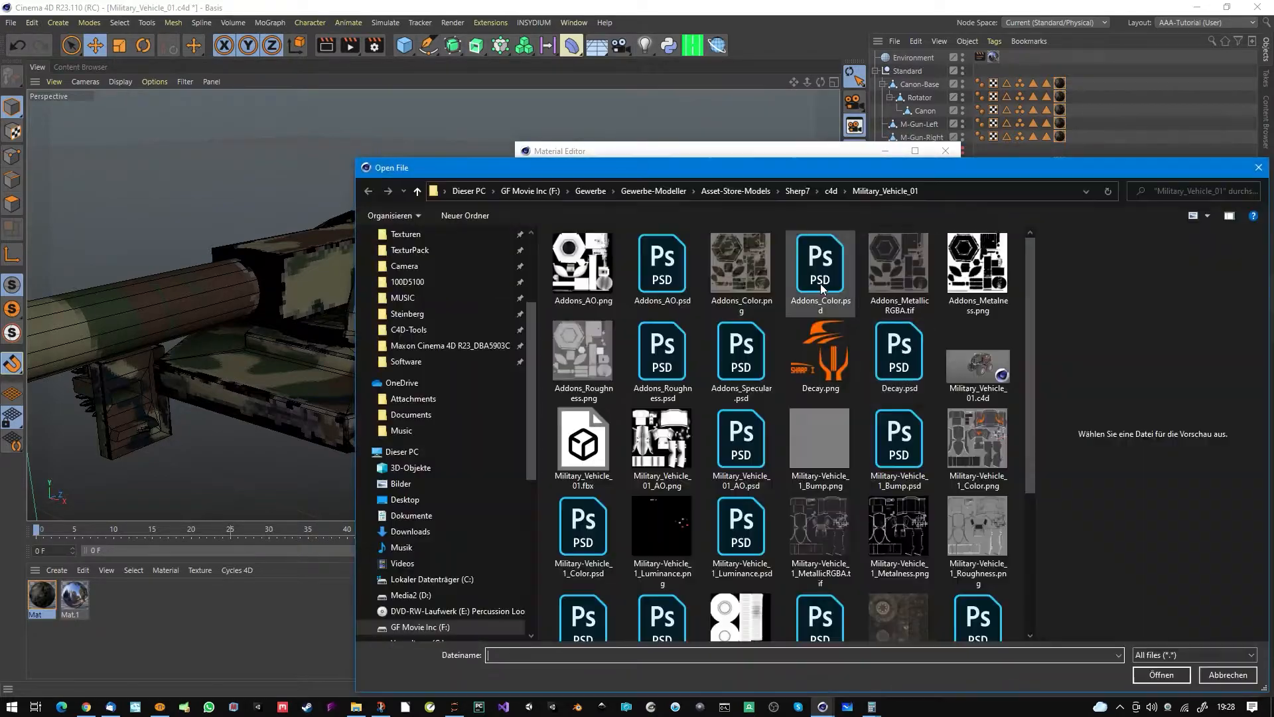
{"action": "double_click", "coordinate": [579, 352]}
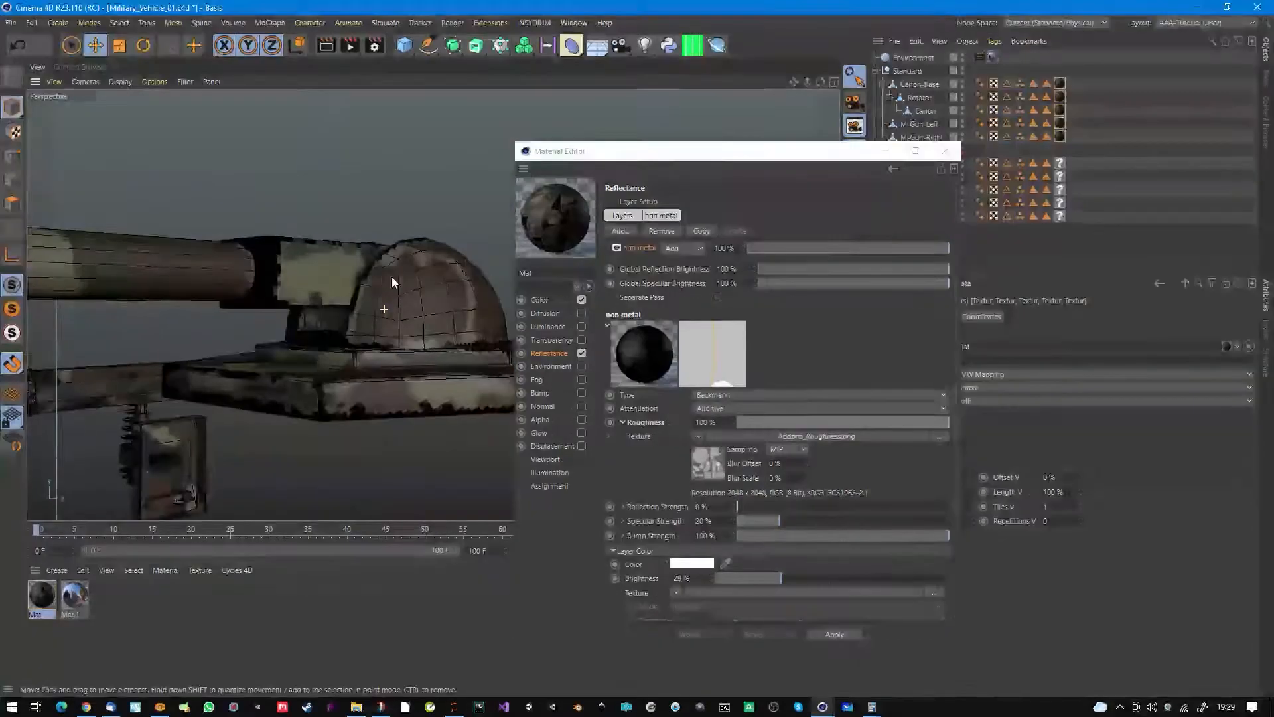
Step: Add a second reflectance layer of type Beckmann above the non metal layer
{"action": "left_click_drag", "start_coordinate": [392, 276], "coordinate": [504, 279], "text": "alt"}
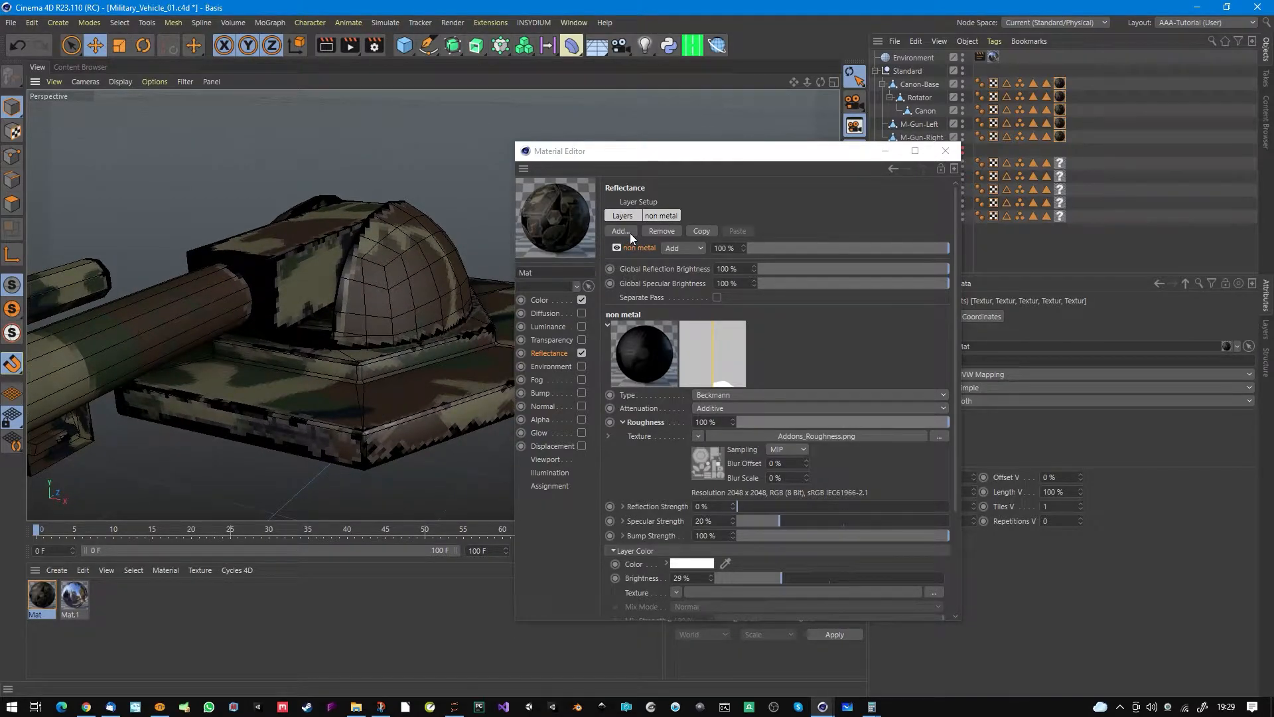
{"action": "left_click", "coordinate": [631, 233]}
{"action": "left_click", "coordinate": [648, 233]}
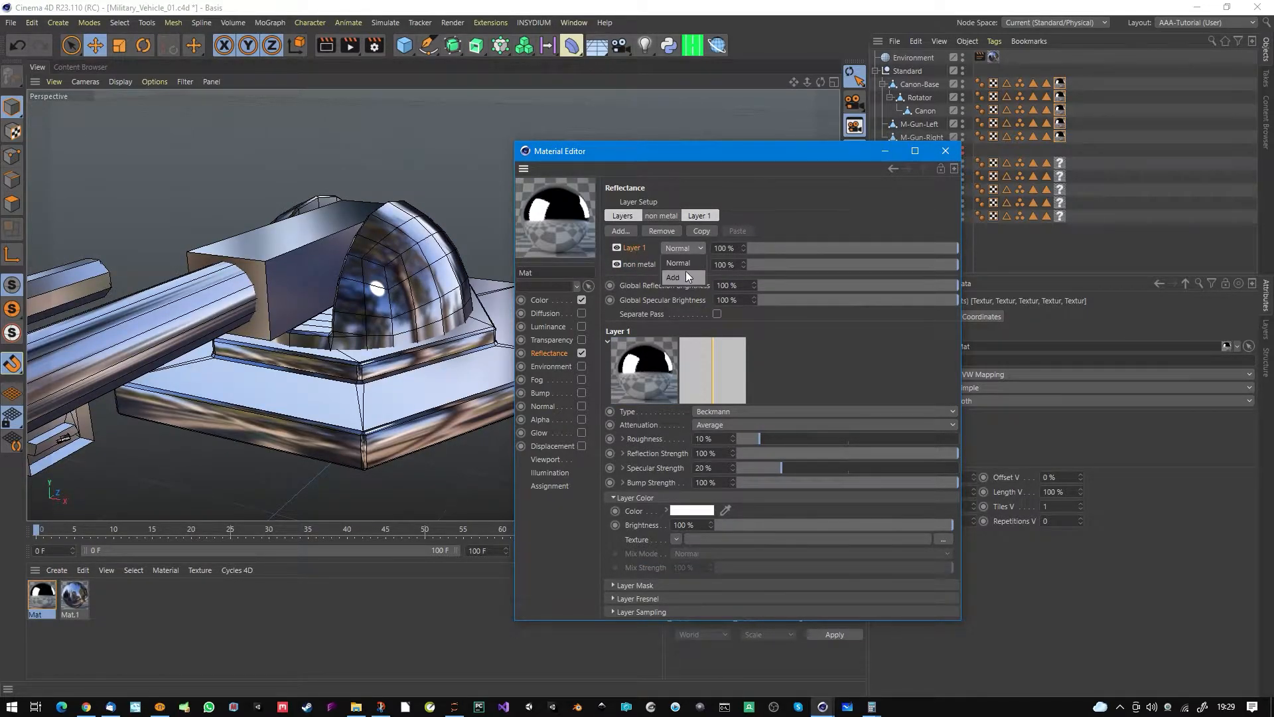
Step: Load Addons_Metalness.png as the layer mask texture of the Beckmann reflectance layer, Layer 1
{"action": "left_click", "coordinate": [674, 277]}
{"action": "mouse_move", "coordinate": [398, 284]}
{"action": "left_mouse_down", "text": "alt"}
{"action": "mouse_move", "coordinate": [374, 268]}
{"action": "mouse_move", "coordinate": [411, 292]}
{"action": "left_mouse_up", "text": "alt"}
{"action": "left_click", "coordinate": [621, 546]}
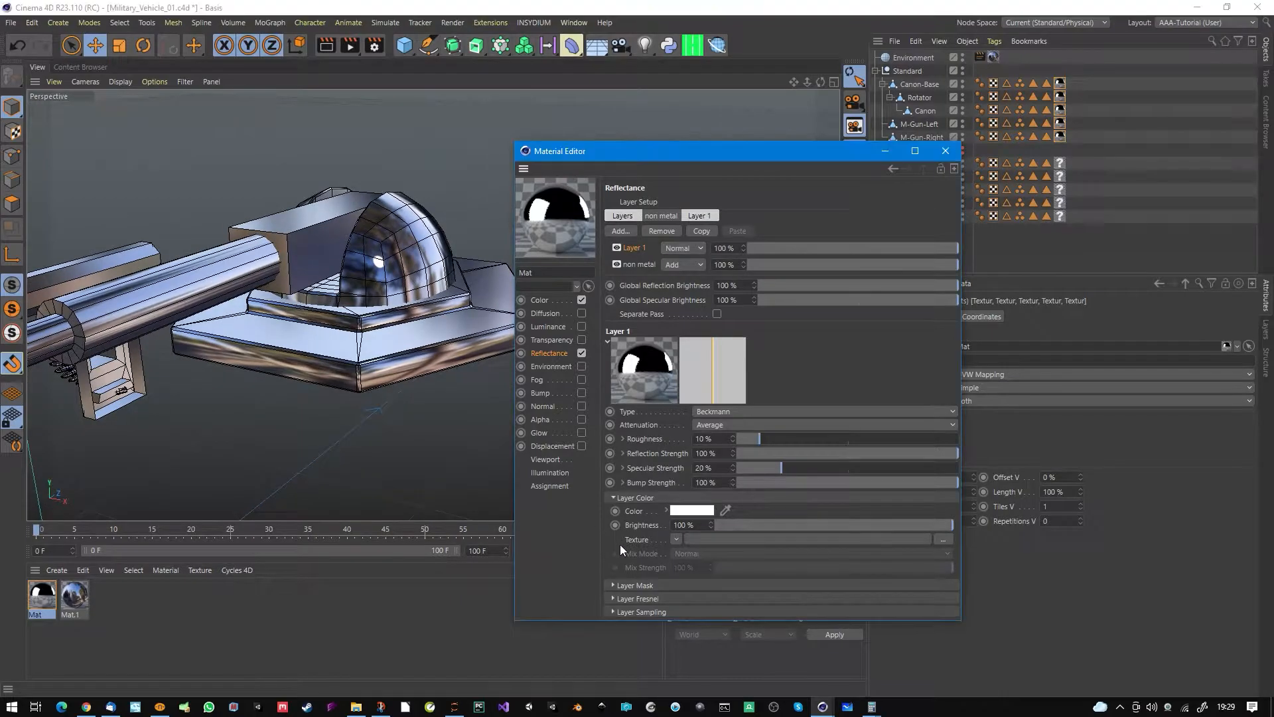
{"action": "left_click", "coordinate": [611, 587]}
{"action": "scroll", "coordinate": [643, 603], "scroll_direction": "down", "scroll_amount": 3}
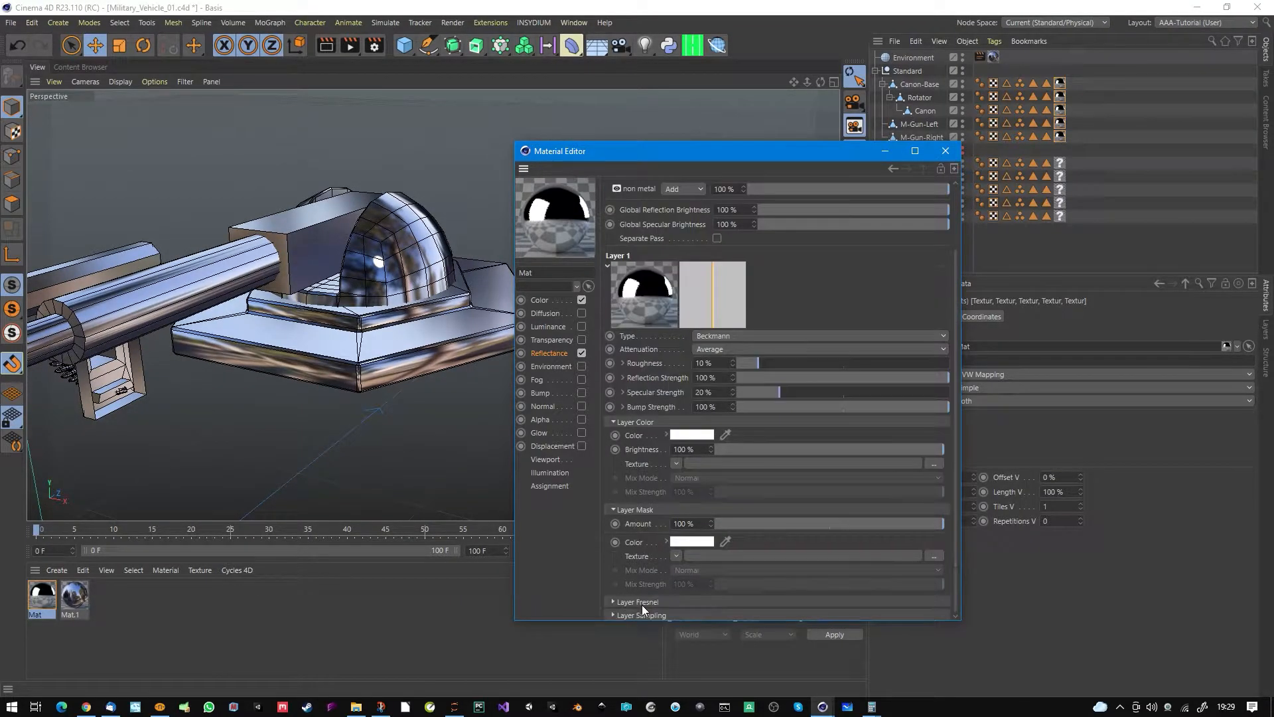
{"action": "left_click", "coordinate": [677, 555]}
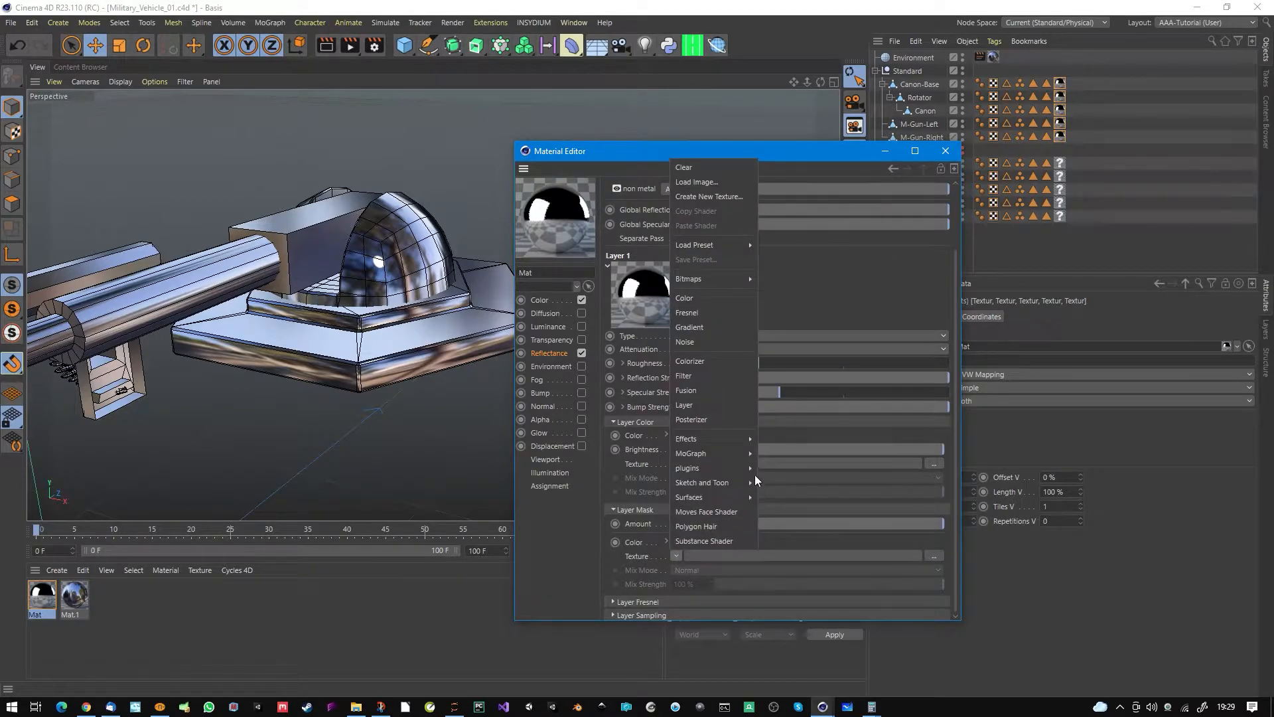
{"action": "mouse_move", "coordinate": [717, 440]}
{"action": "mouse_move", "coordinate": [704, 280]}
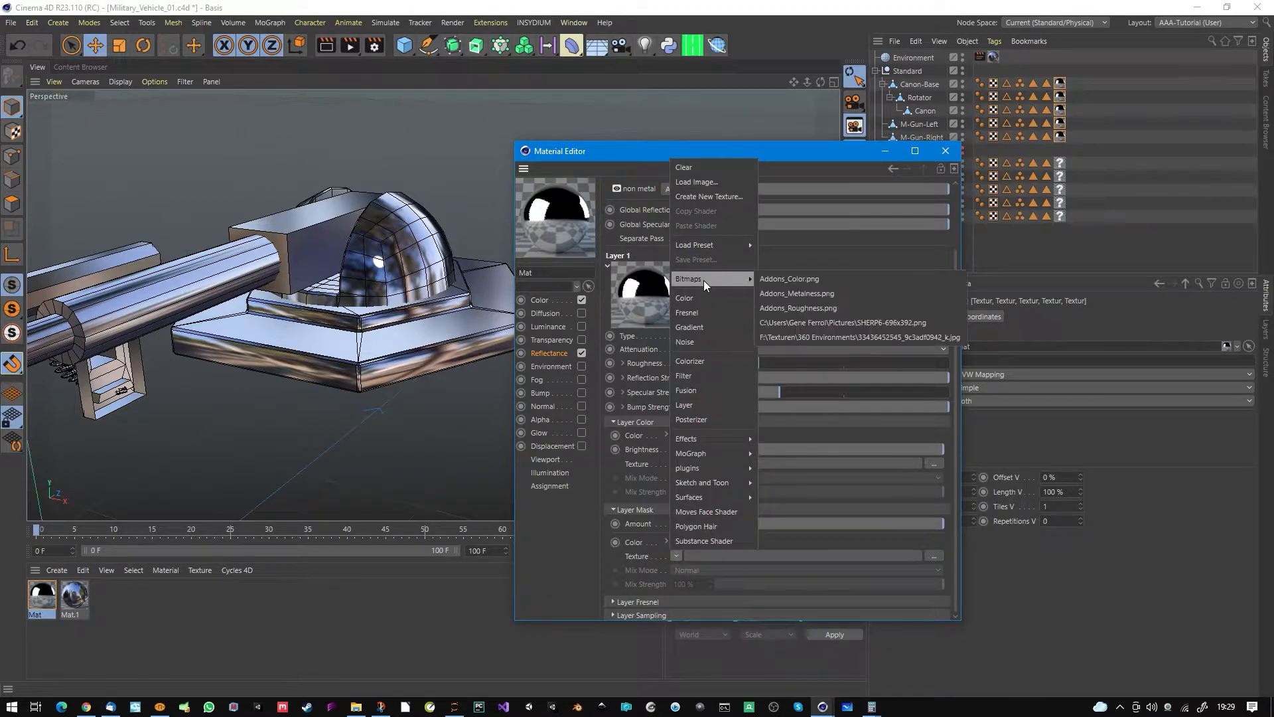
{"action": "left_click", "coordinate": [799, 295]}
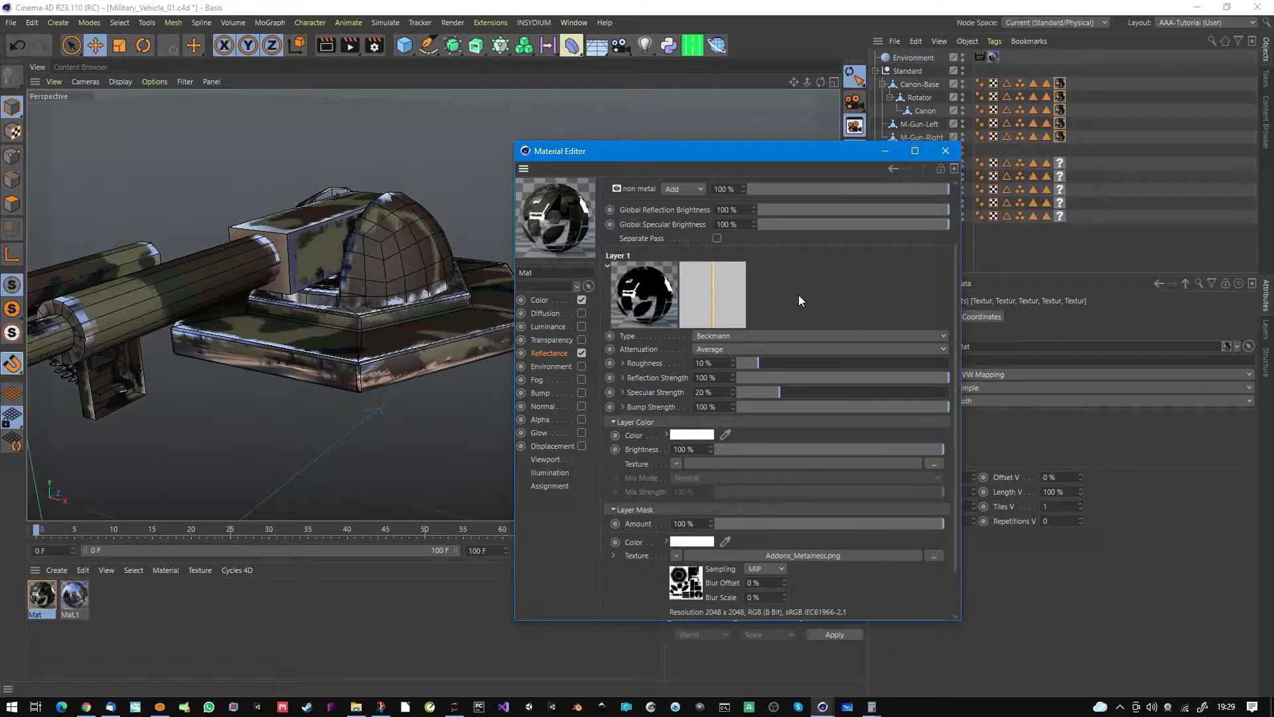
{"action": "left_click_drag", "start_coordinate": [340, 225], "coordinate": [405, 282], "text": "alt"}
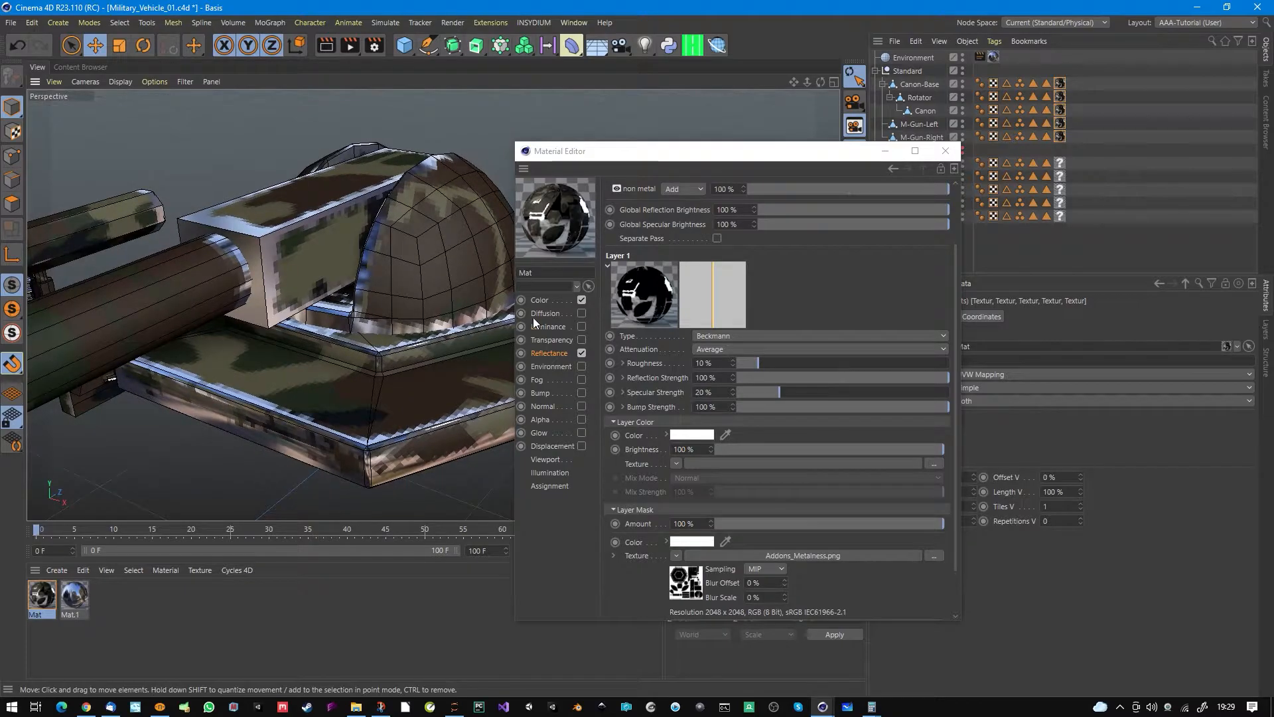
Step: Load Addons_Color.png as the layer color texture of the Beckmann Layer 1
{"action": "scroll", "coordinate": [802, 280], "scroll_direction": "up", "scroll_amount": 3}
{"action": "scroll", "coordinate": [813, 332], "scroll_direction": "down", "scroll_amount": 3}
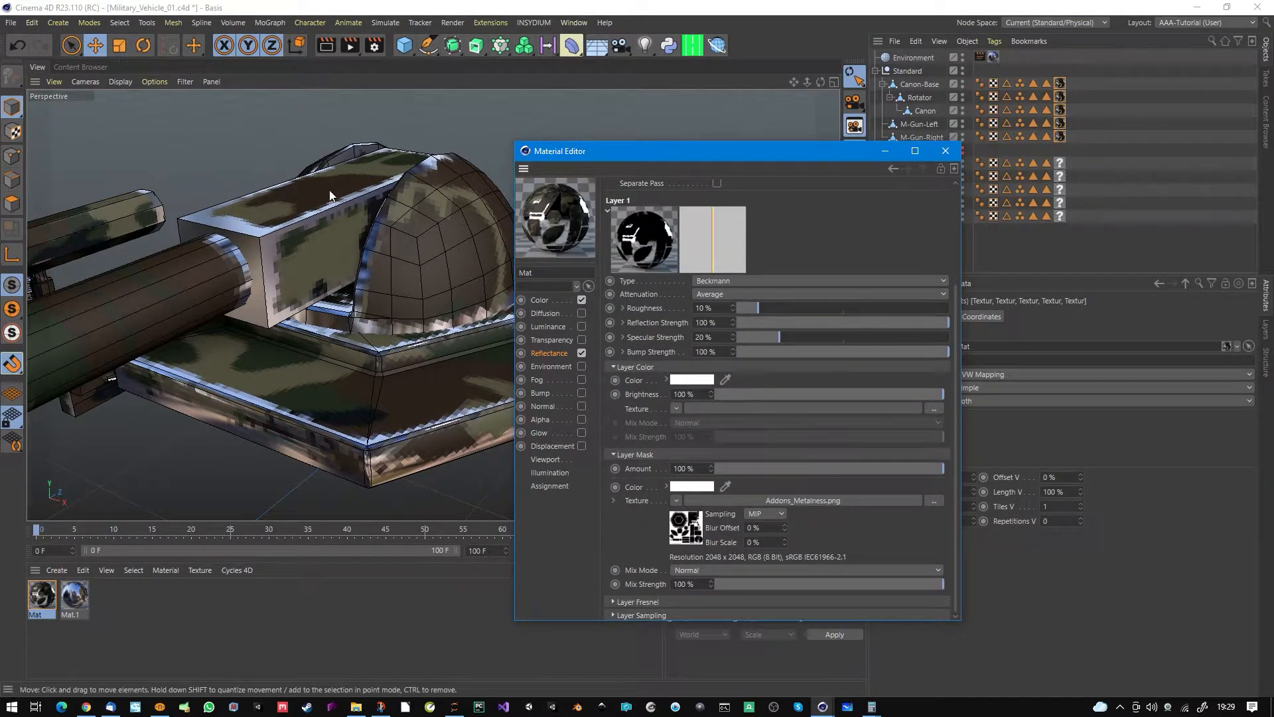
{"action": "left_click", "coordinate": [677, 407]}
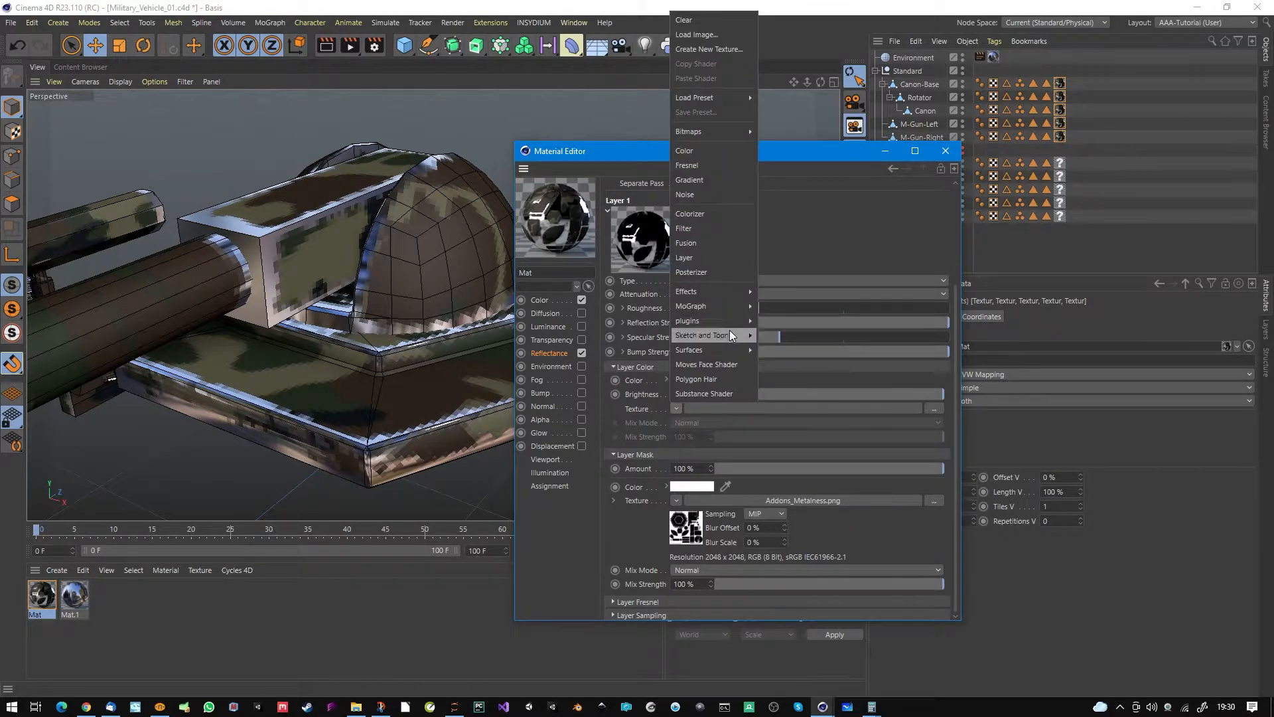
{"action": "mouse_move", "coordinate": [726, 290]}
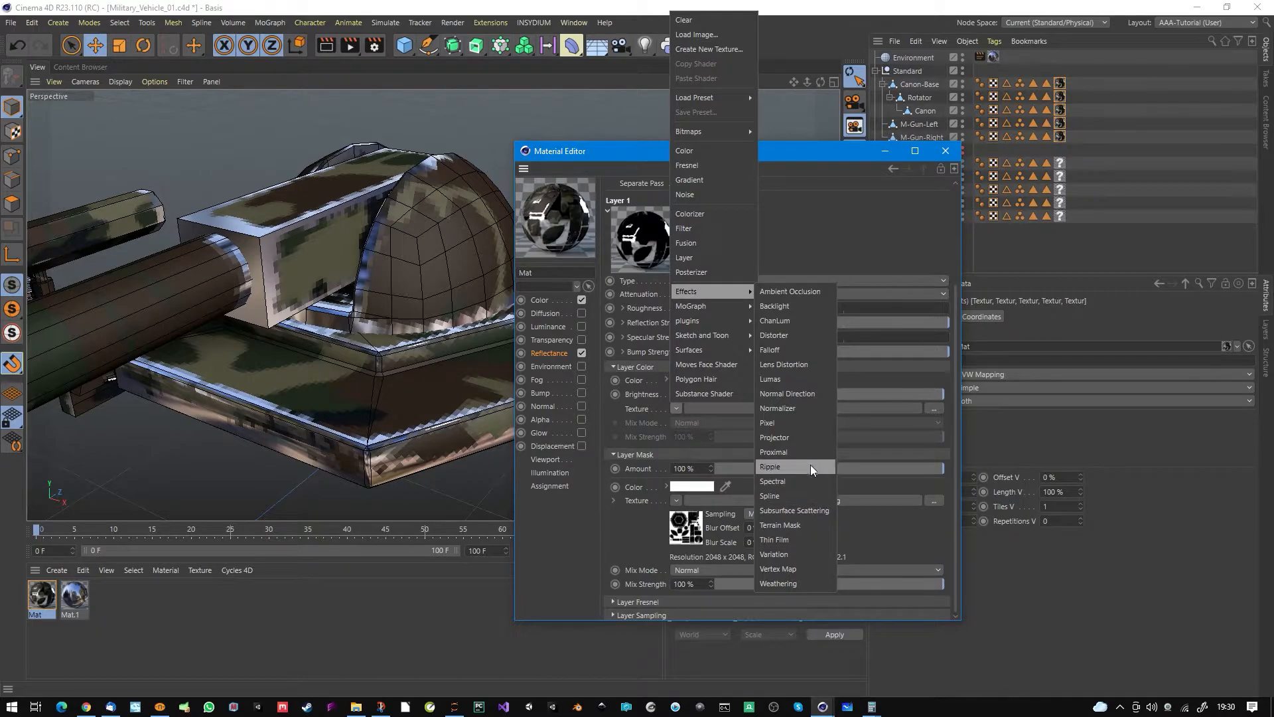
{"action": "mouse_move", "coordinate": [685, 133]}
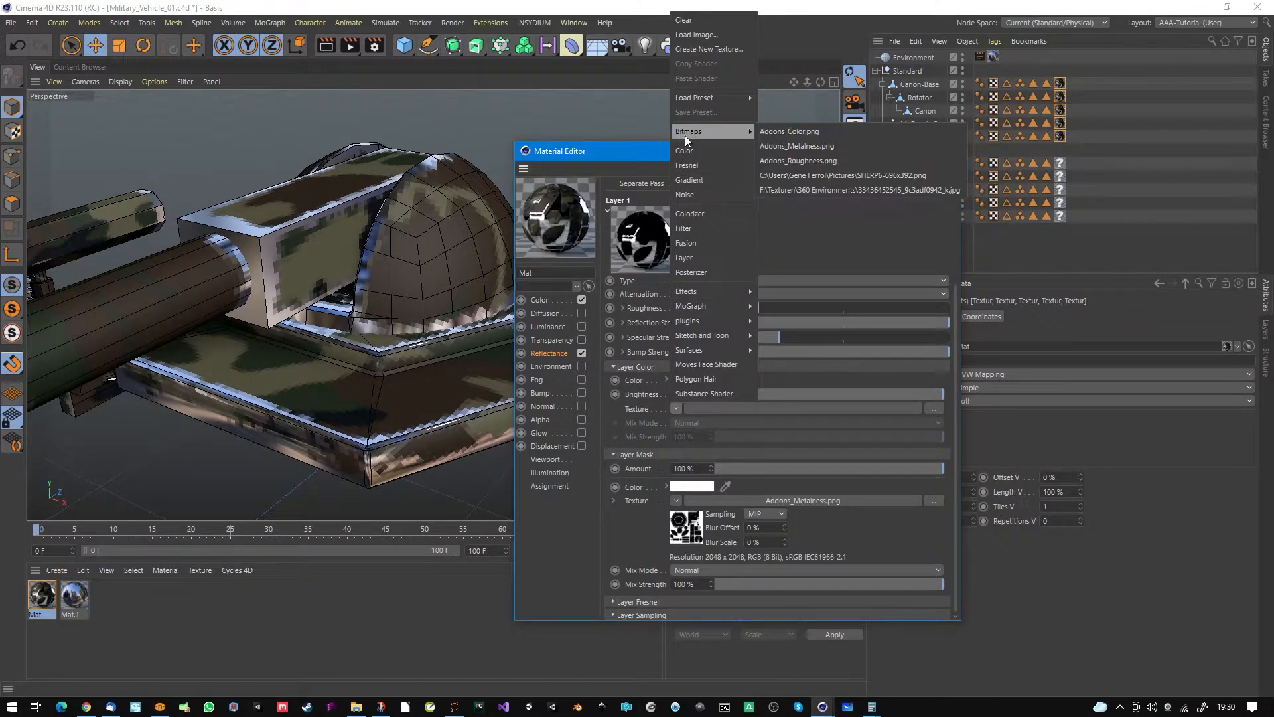
{"action": "left_click", "coordinate": [802, 133]}
{"action": "mouse_move", "coordinate": [395, 344]}
{"action": "left_mouse_down", "text": "alt"}
{"action": "mouse_move", "coordinate": [425, 278]}
{"action": "mouse_move", "coordinate": [416, 352]}
{"action": "left_mouse_up", "text": "alt"}
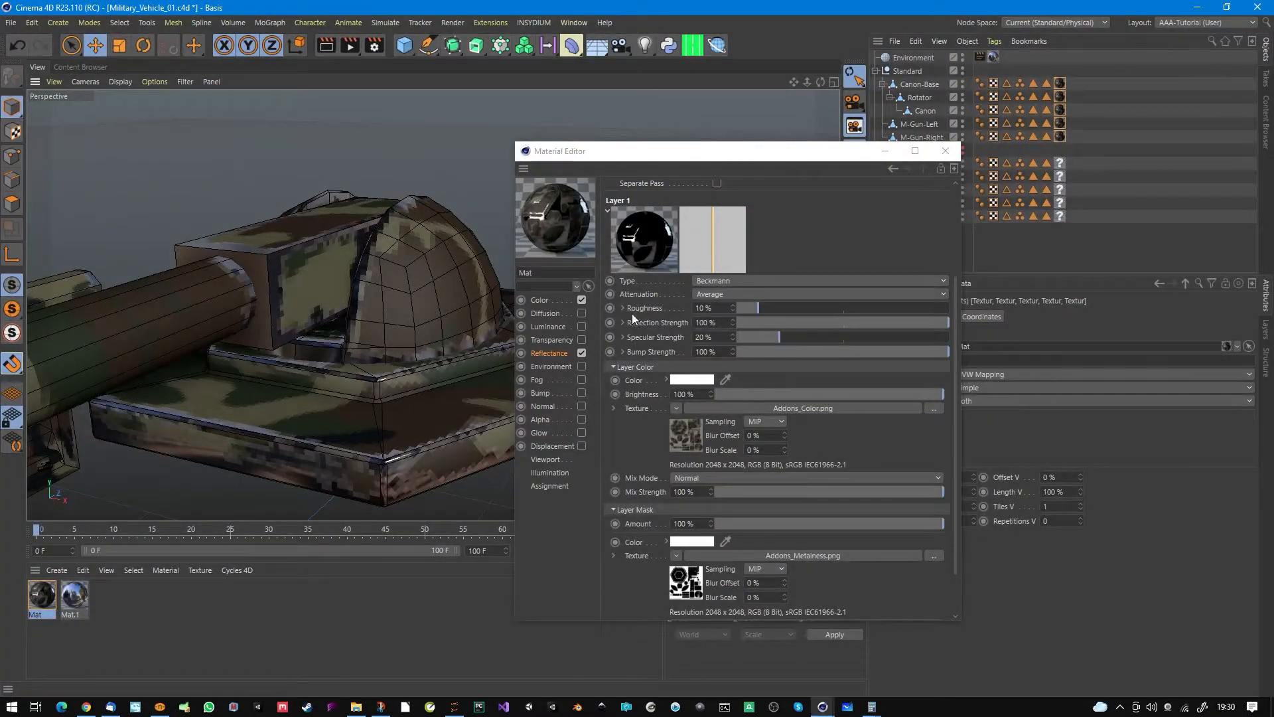
Step: Load Addons_Roughness.png as Layer 1's roughness texture and set its roughness to 100%
{"action": "left_click", "coordinate": [623, 308]}
{"action": "left_click", "coordinate": [697, 322]}
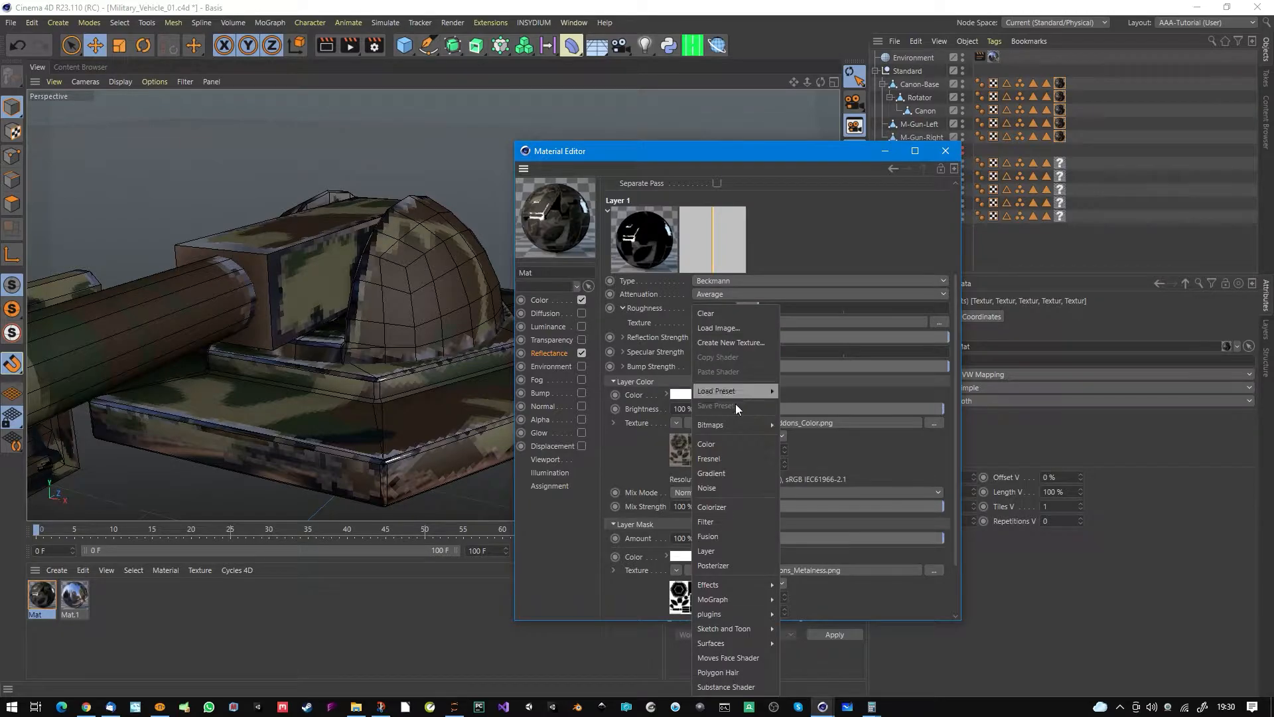
{"action": "mouse_move", "coordinate": [746, 426]}
{"action": "left_click", "coordinate": [818, 453]}
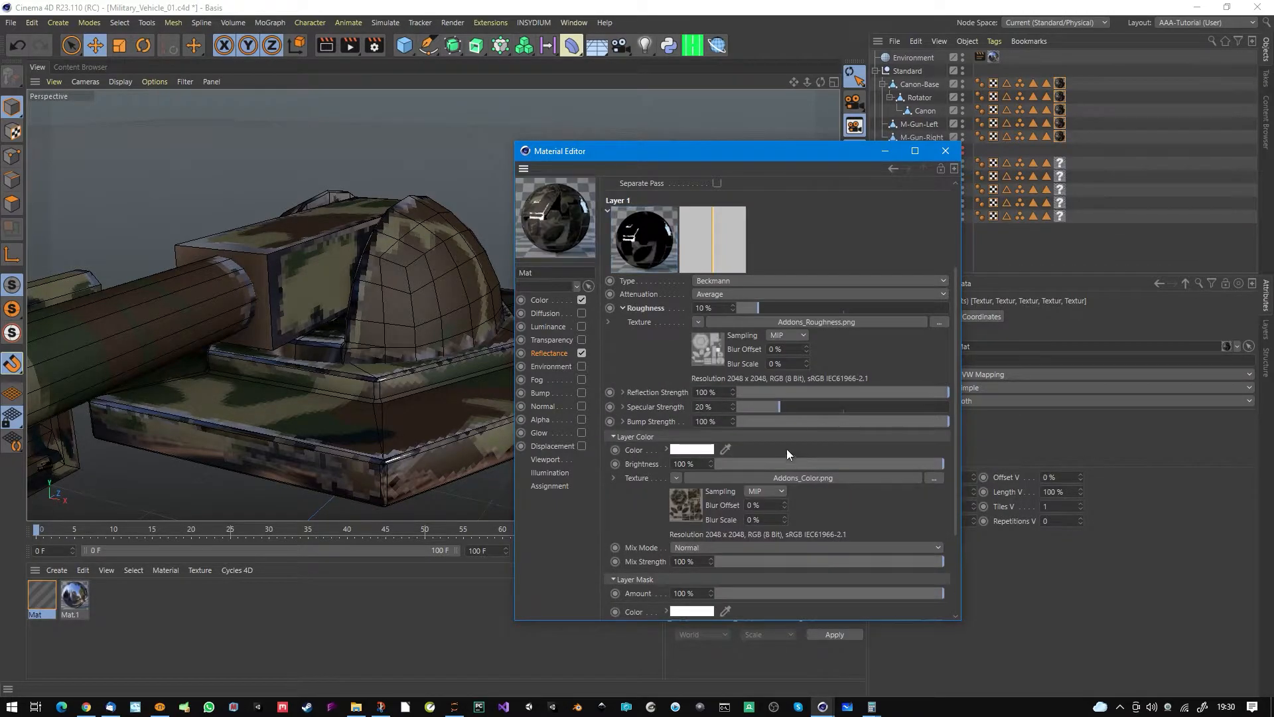
{"action": "left_click_drag", "start_coordinate": [830, 307], "coordinate": [920, 308]}
{"action": "left_click_drag", "start_coordinate": [431, 377], "coordinate": [356, 327], "text": "alt"}
Step: Set Layer 1's Fresnel to Conductor with the Copper preset and a strength of 34%
{"action": "left_click_drag", "start_coordinate": [765, 152], "coordinate": [813, 137]}
{"action": "scroll", "coordinate": [700, 371], "scroll_direction": "down", "scroll_amount": 4}
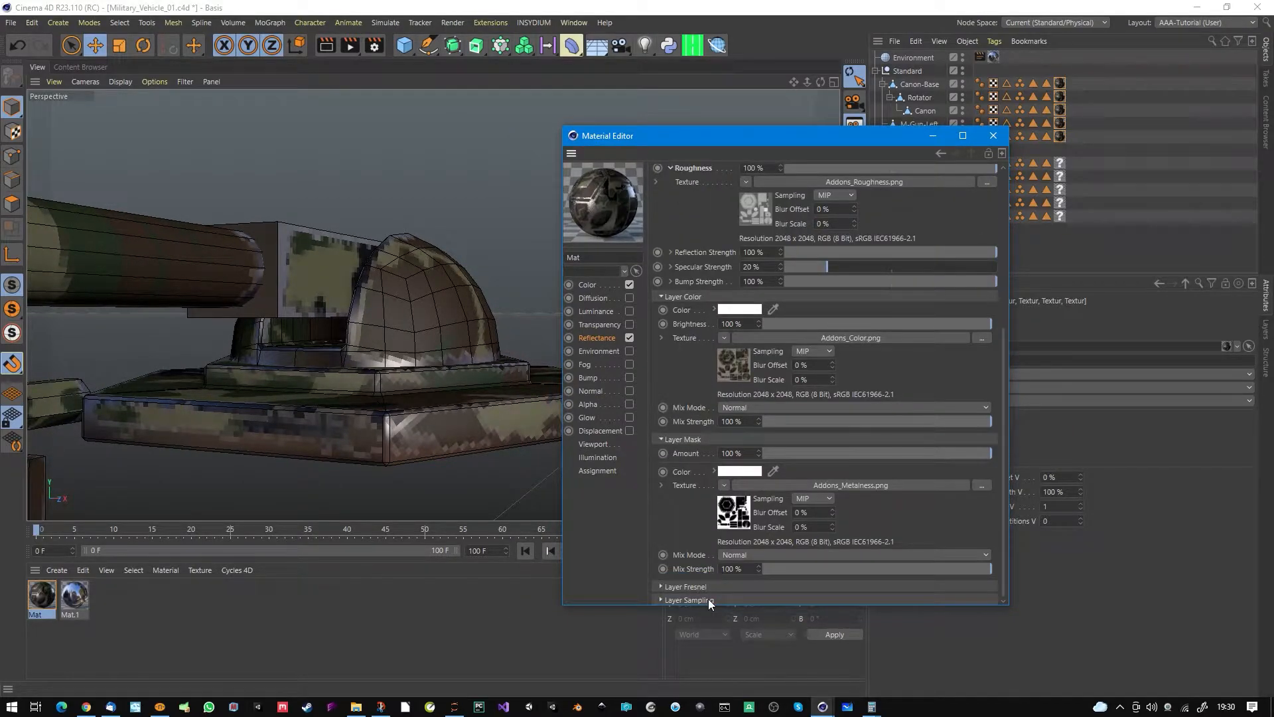
{"action": "left_click", "coordinate": [690, 587]}
{"action": "scroll", "coordinate": [712, 591], "scroll_direction": "down", "scroll_amount": 3}
{"action": "left_click", "coordinate": [748, 510]}
{"action": "left_click", "coordinate": [758, 558]}
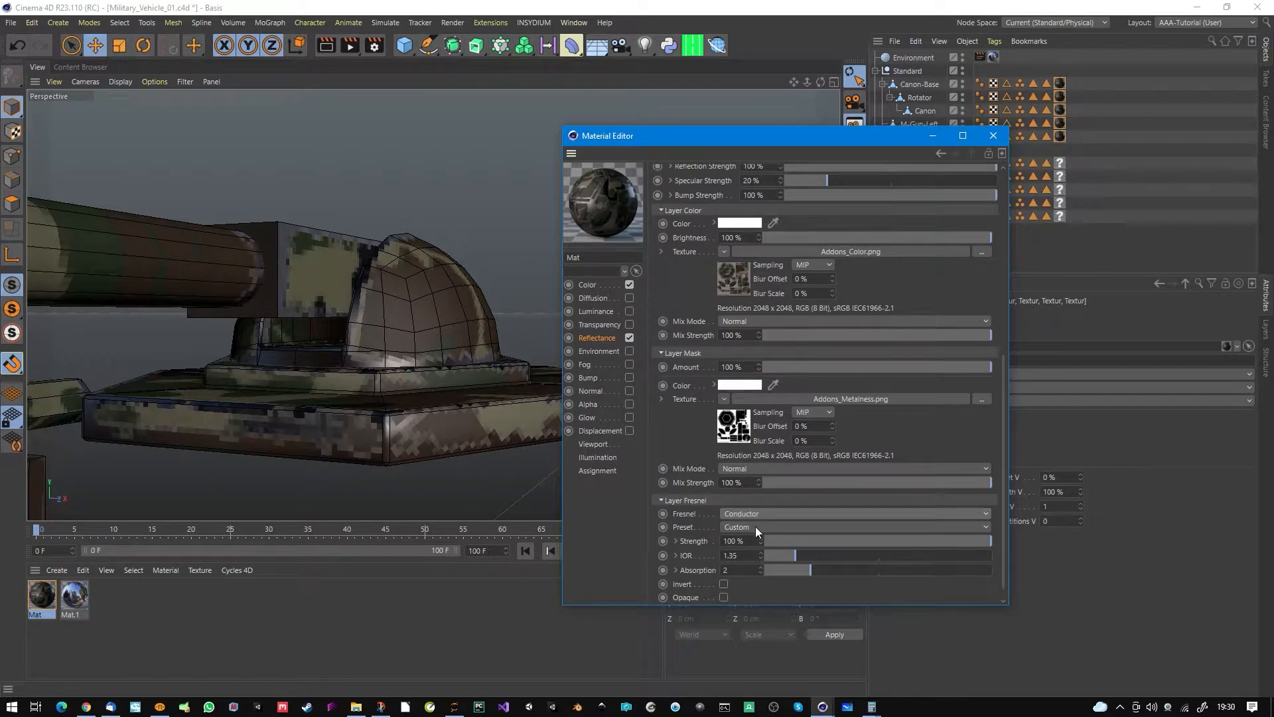
{"action": "left_click", "coordinate": [755, 527]}
{"action": "left_click", "coordinate": [742, 205]}
{"action": "mouse_move", "coordinate": [464, 345]}
{"action": "left_mouse_down", "text": "alt"}
{"action": "mouse_move", "coordinate": [415, 341]}
{"action": "mouse_move", "coordinate": [412, 325]}
{"action": "mouse_move", "coordinate": [428, 320]}
{"action": "mouse_move", "coordinate": [419, 344]}
{"action": "mouse_move", "coordinate": [459, 341]}
{"action": "left_mouse_up", "text": "alt"}
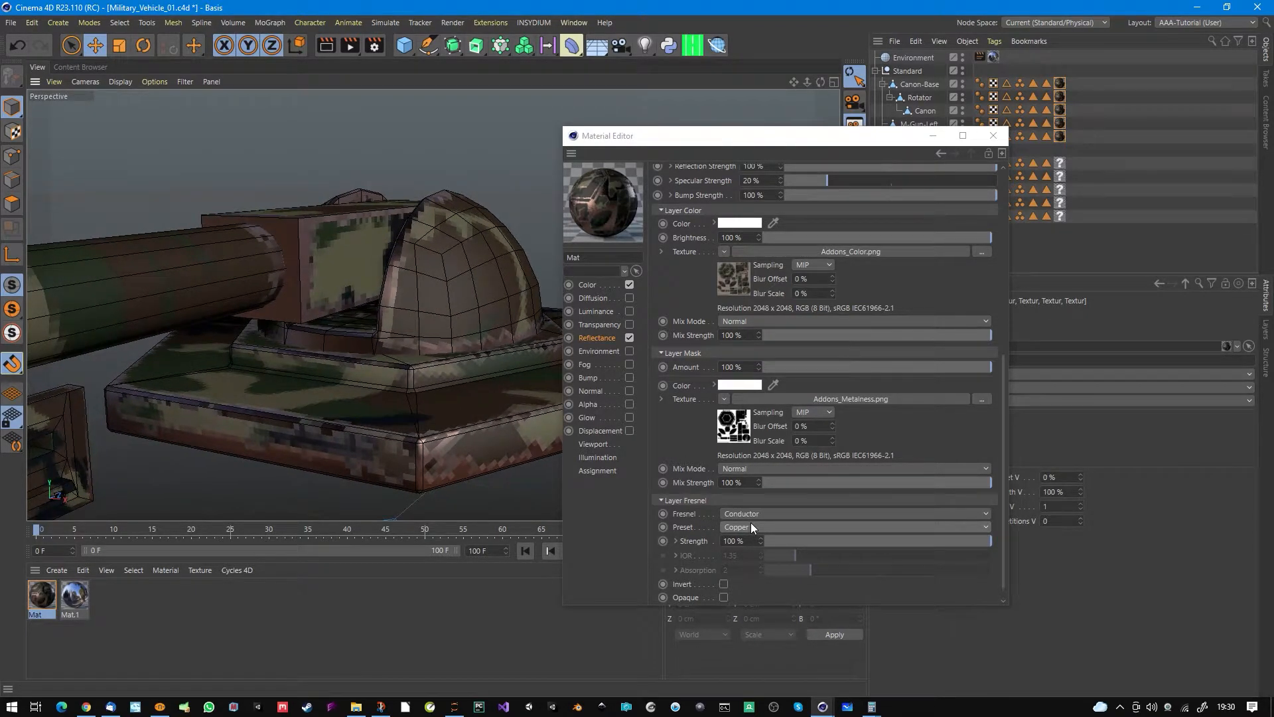
{"action": "mouse_move", "coordinate": [789, 541]}
{"action": "left_mouse_down"}
{"action": "mouse_move", "coordinate": [844, 541]}
{"action": "mouse_move", "coordinate": [776, 535]}
{"action": "left_mouse_up"}
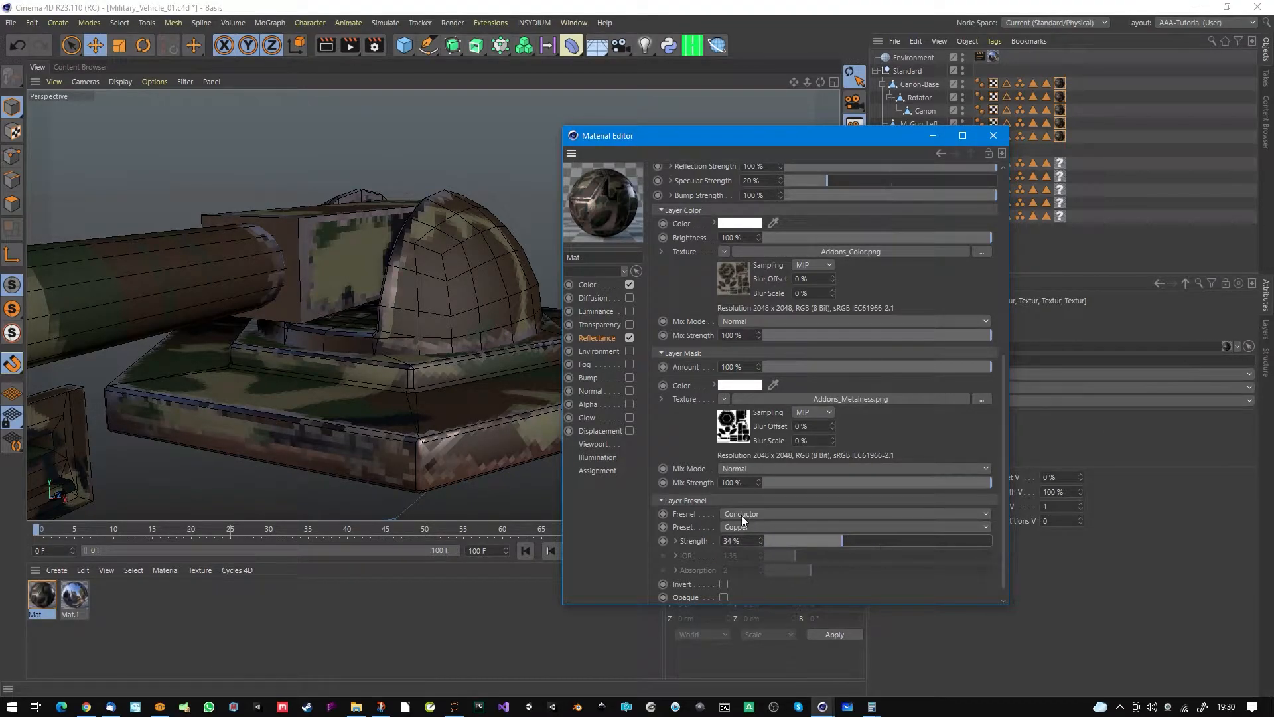
{"action": "left_click_drag", "start_coordinate": [472, 367], "coordinate": [405, 348], "text": "alt"}
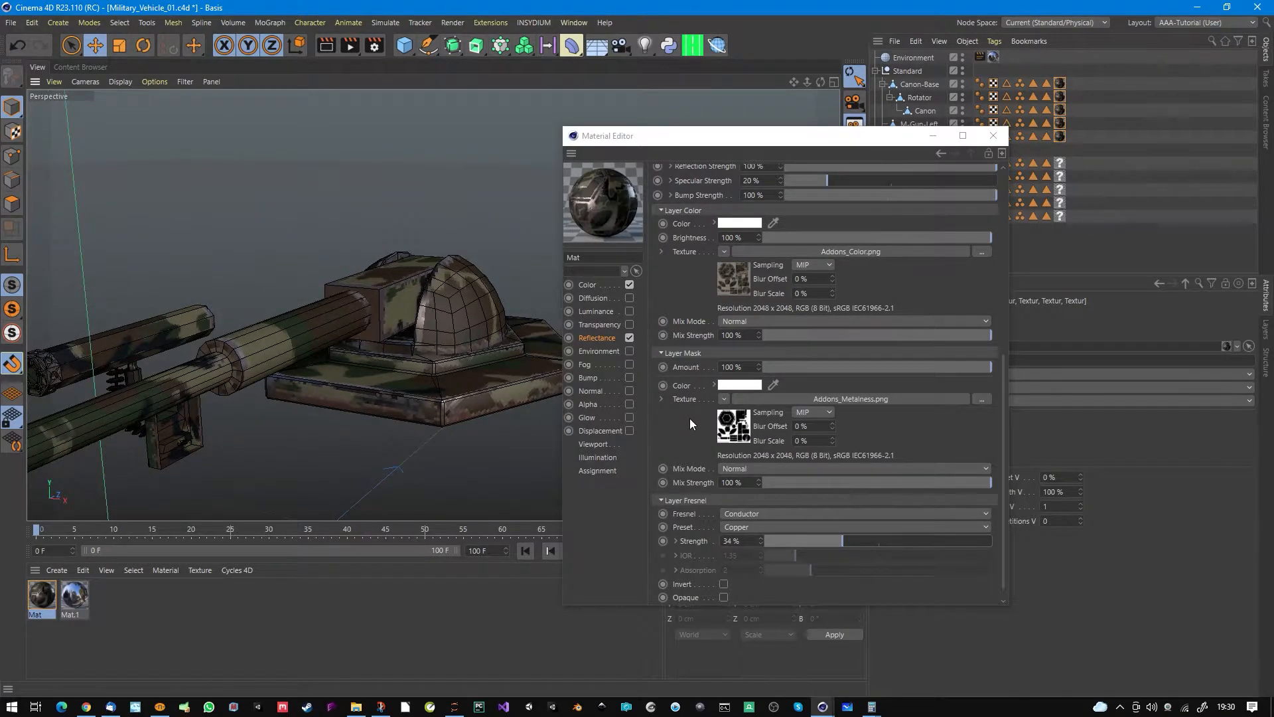
{"action": "scroll", "coordinate": [690, 423], "scroll_direction": "up", "scroll_amount": 3}
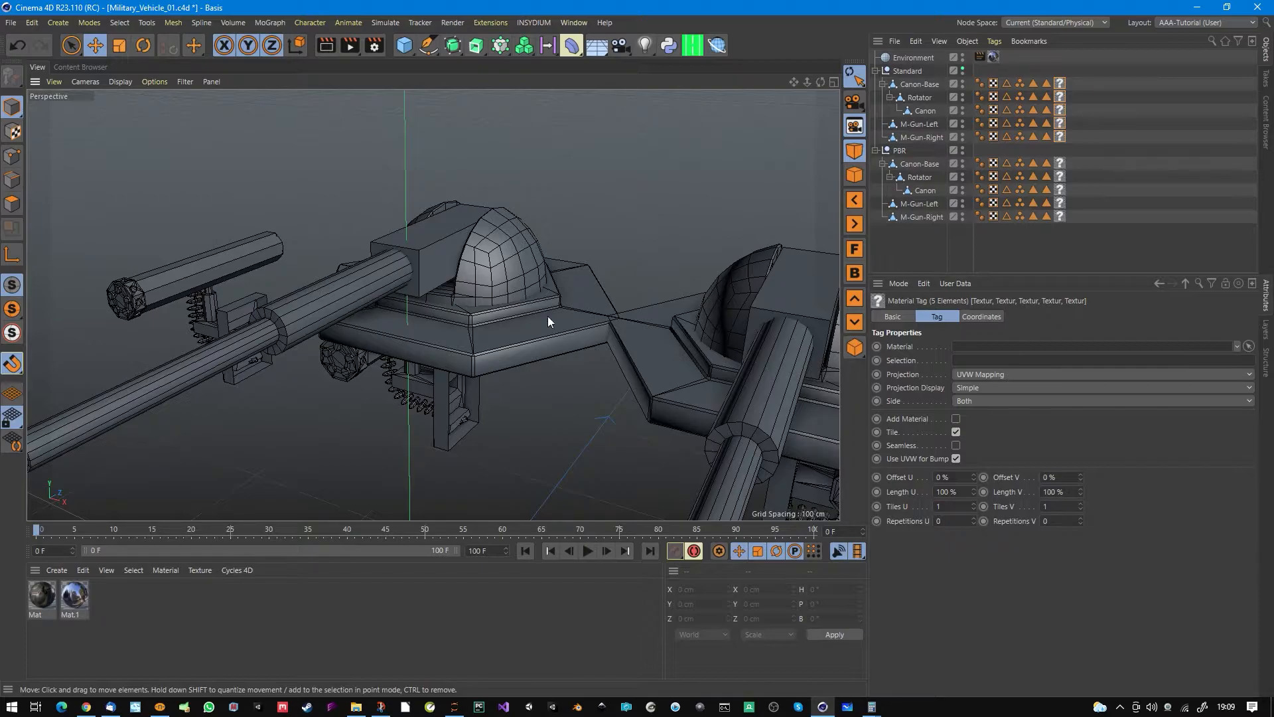
{"action": "left_click", "coordinate": [57, 570]}
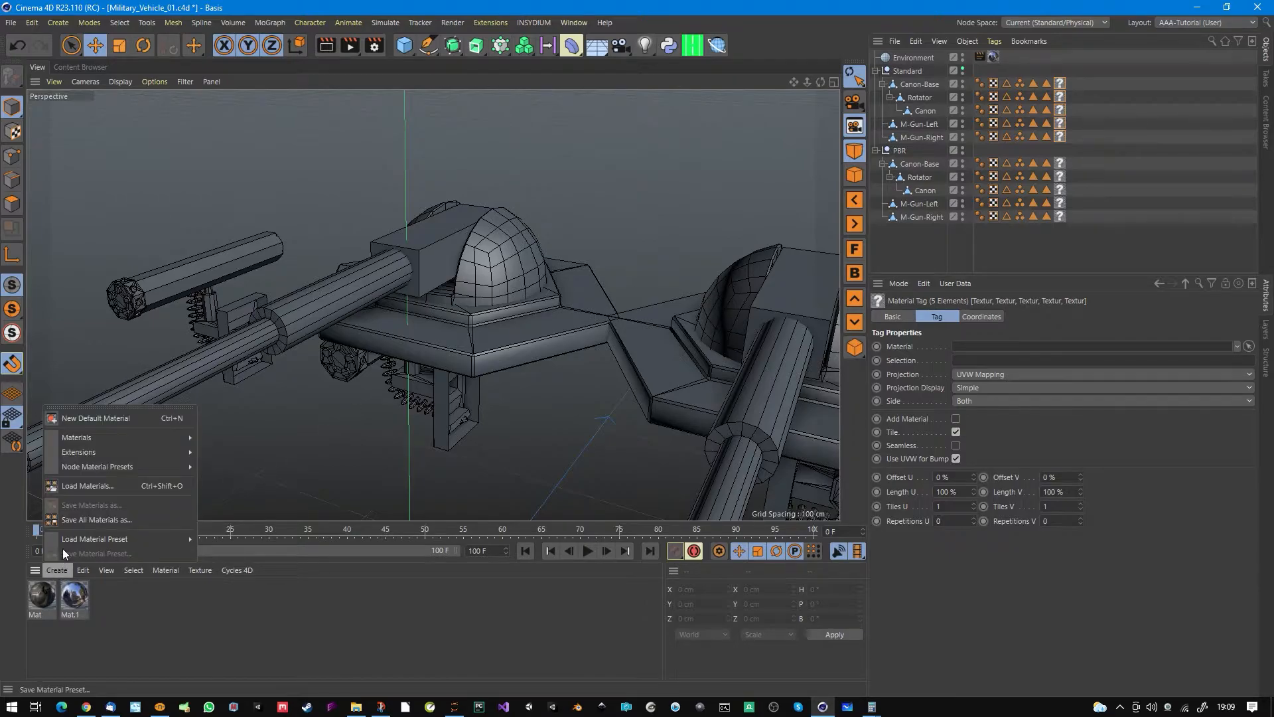
{"action": "mouse_move", "coordinate": [80, 438]}
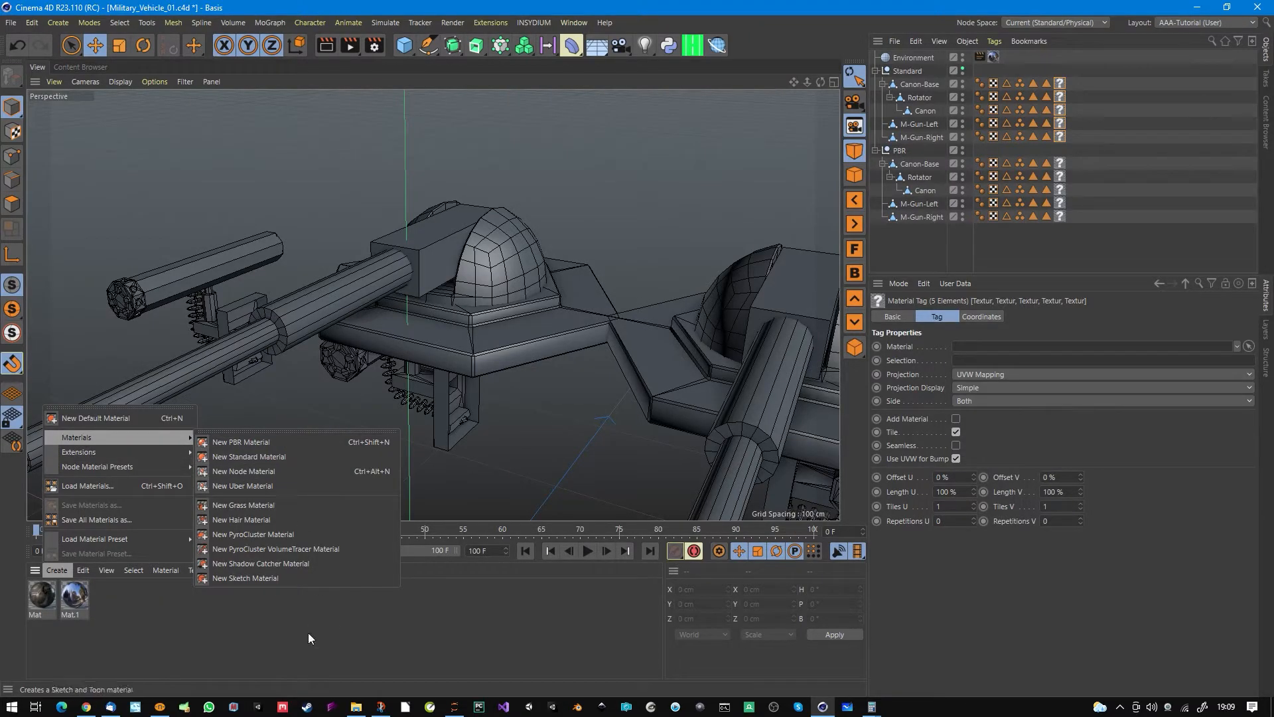
{"action": "left_click", "coordinate": [292, 643]}
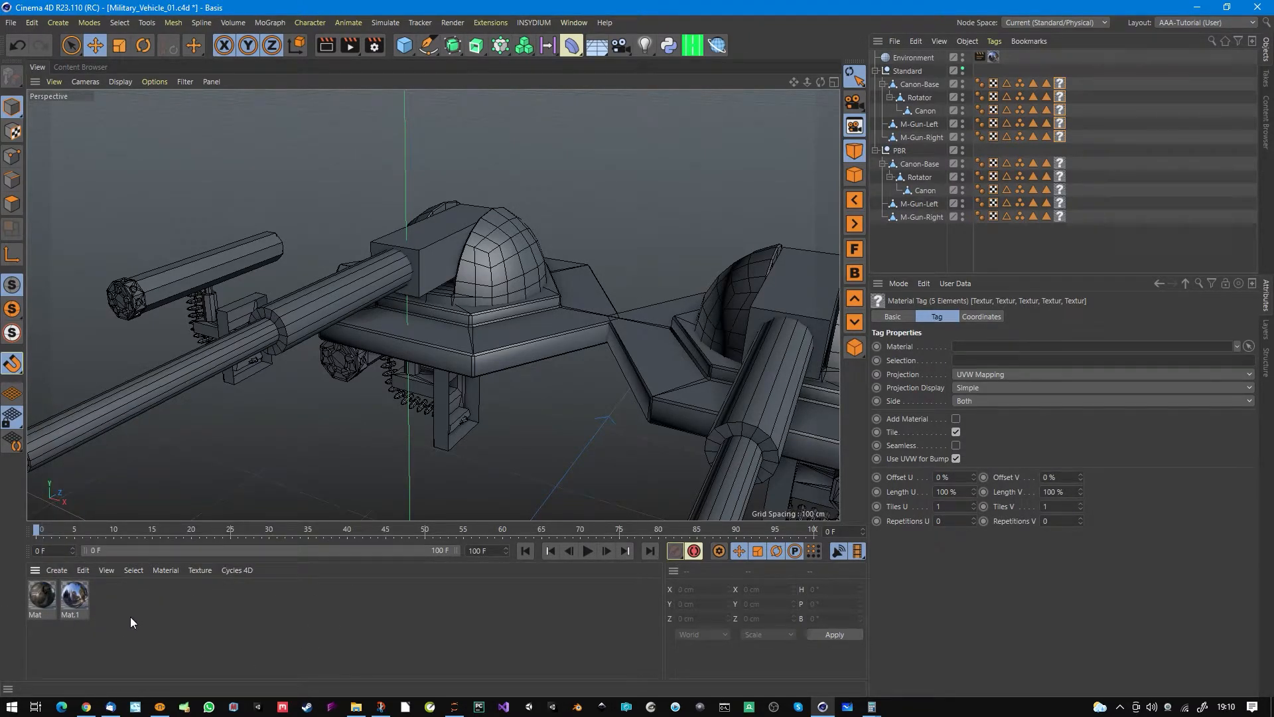
{"action": "left_click", "coordinate": [68, 570]}
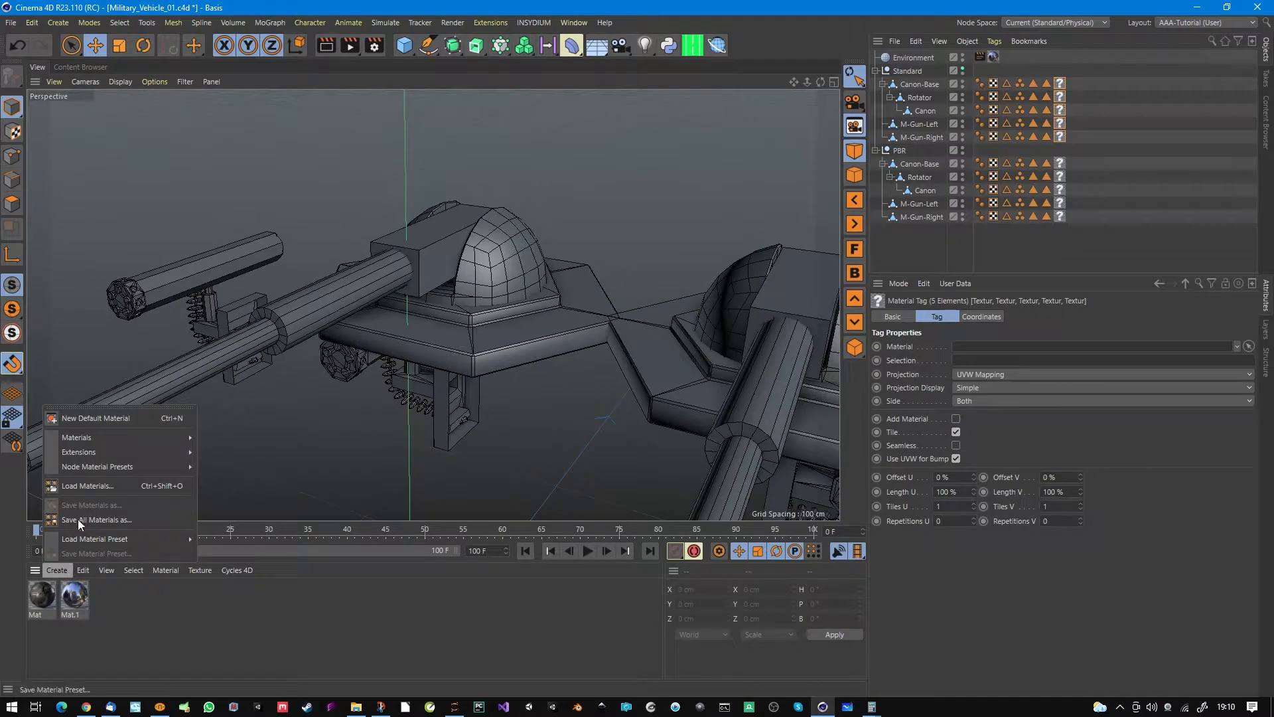
Step: Create a new standard material and disable its Color channel
{"action": "double_click", "coordinate": [110, 605]}
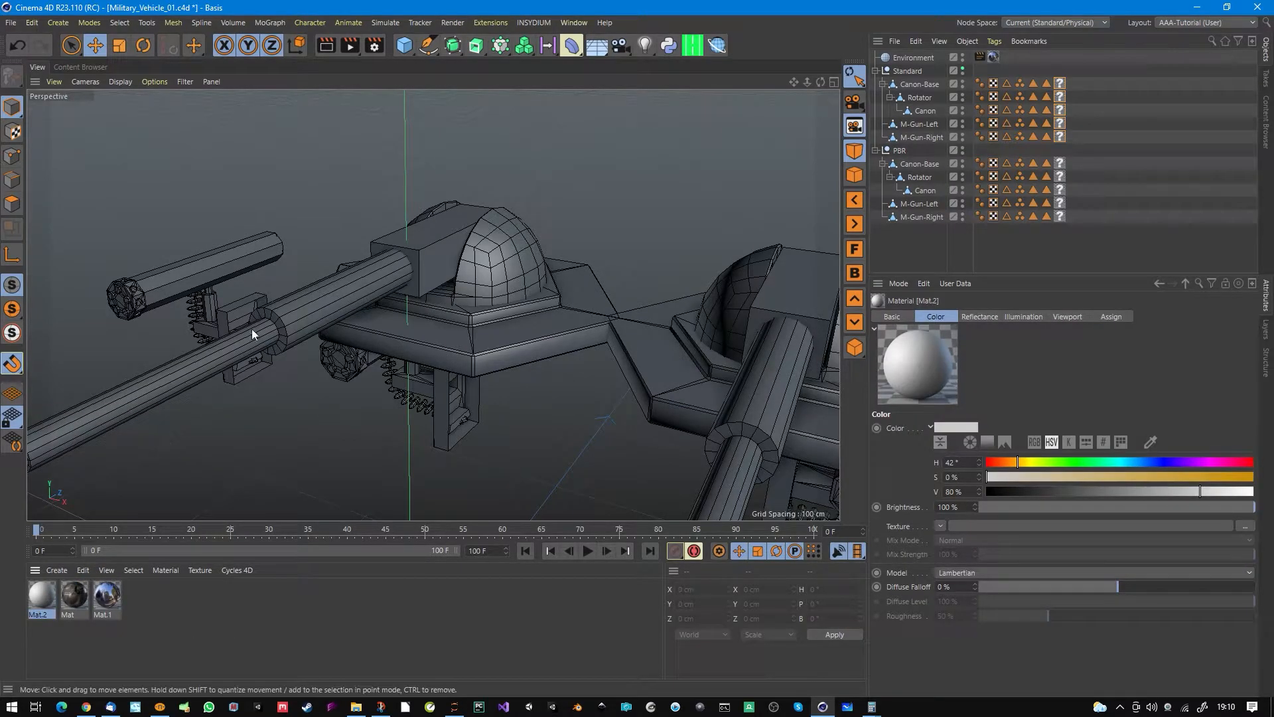
{"action": "double_click", "coordinate": [46, 591]}
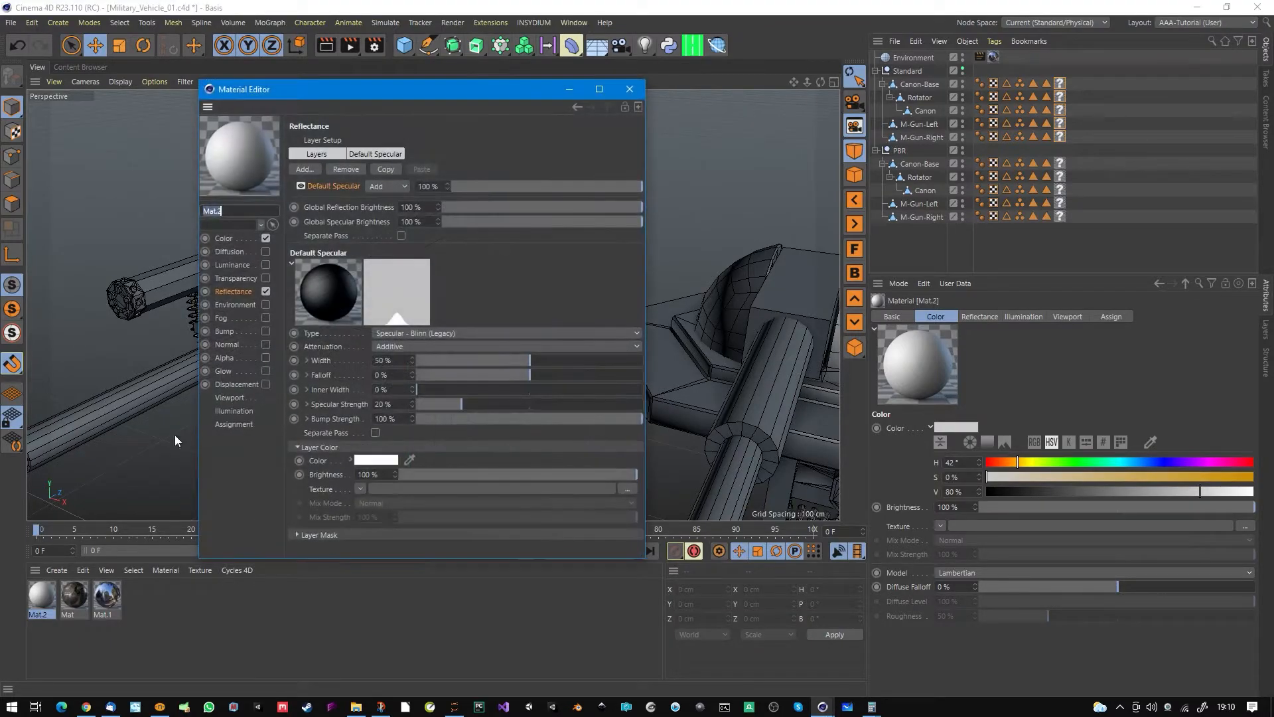
{"action": "left_click", "coordinate": [223, 238]}
{"action": "left_click", "coordinate": [265, 238]}
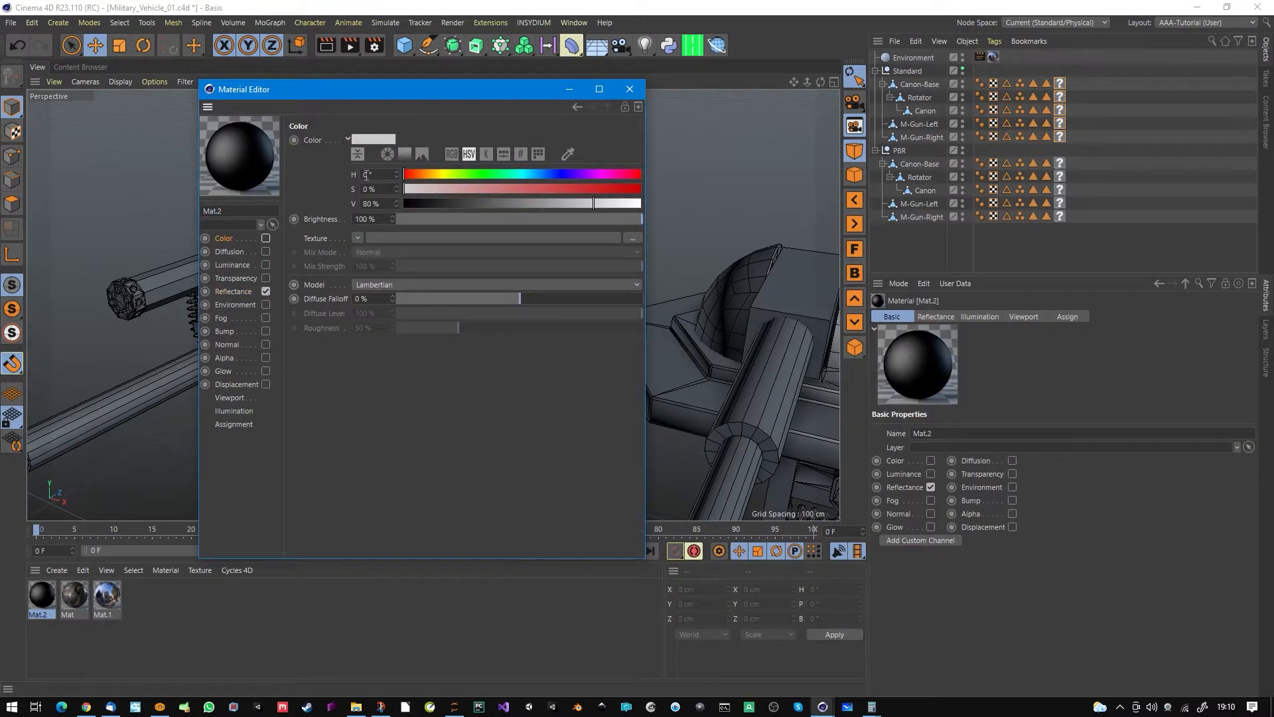
{"action": "left_click_drag", "start_coordinate": [365, 90], "coordinate": [594, 71]}
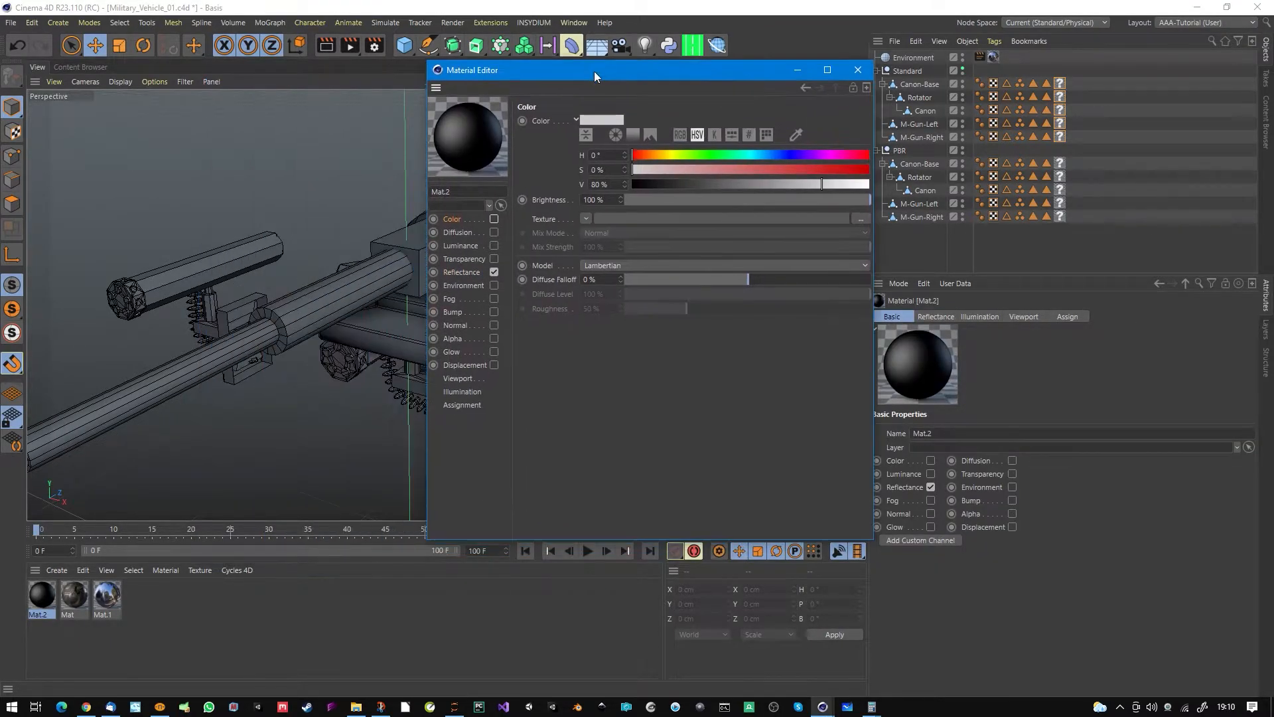
Step: Rename the new material's Default Specular reflectance layer as "Albedo"
{"action": "left_click", "coordinate": [465, 274]}
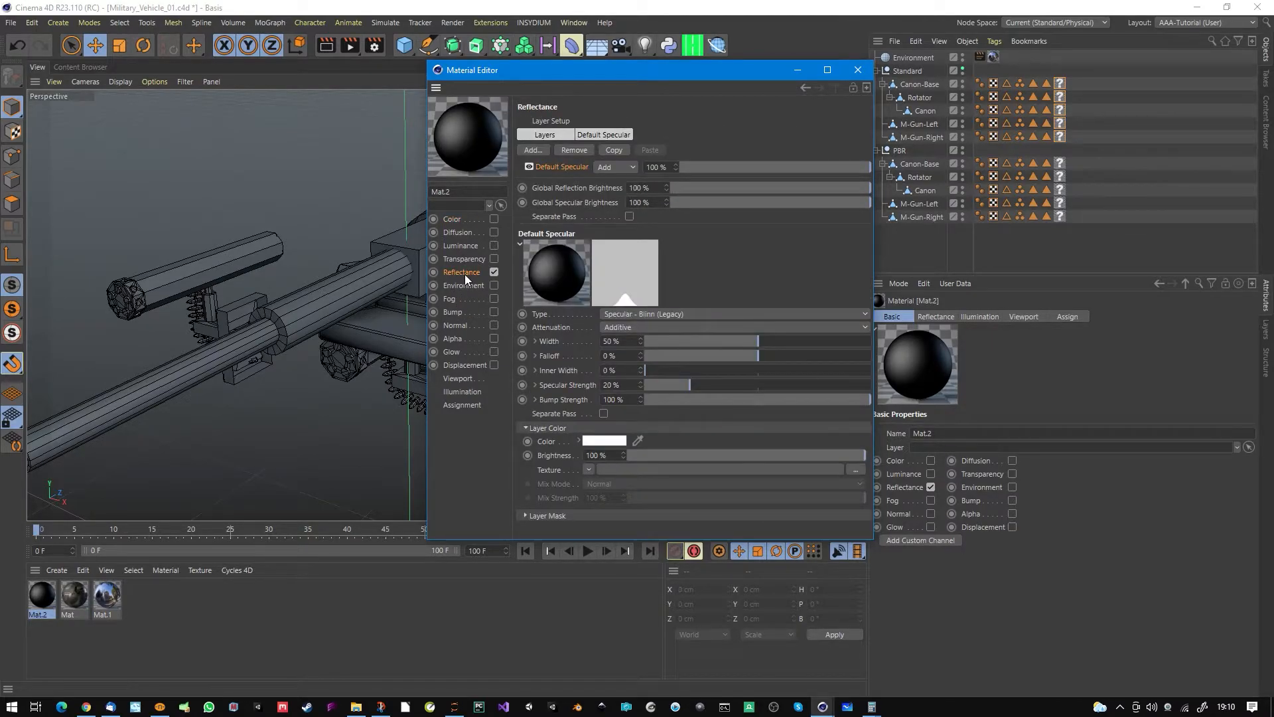
{"action": "double_click", "coordinate": [584, 167]}
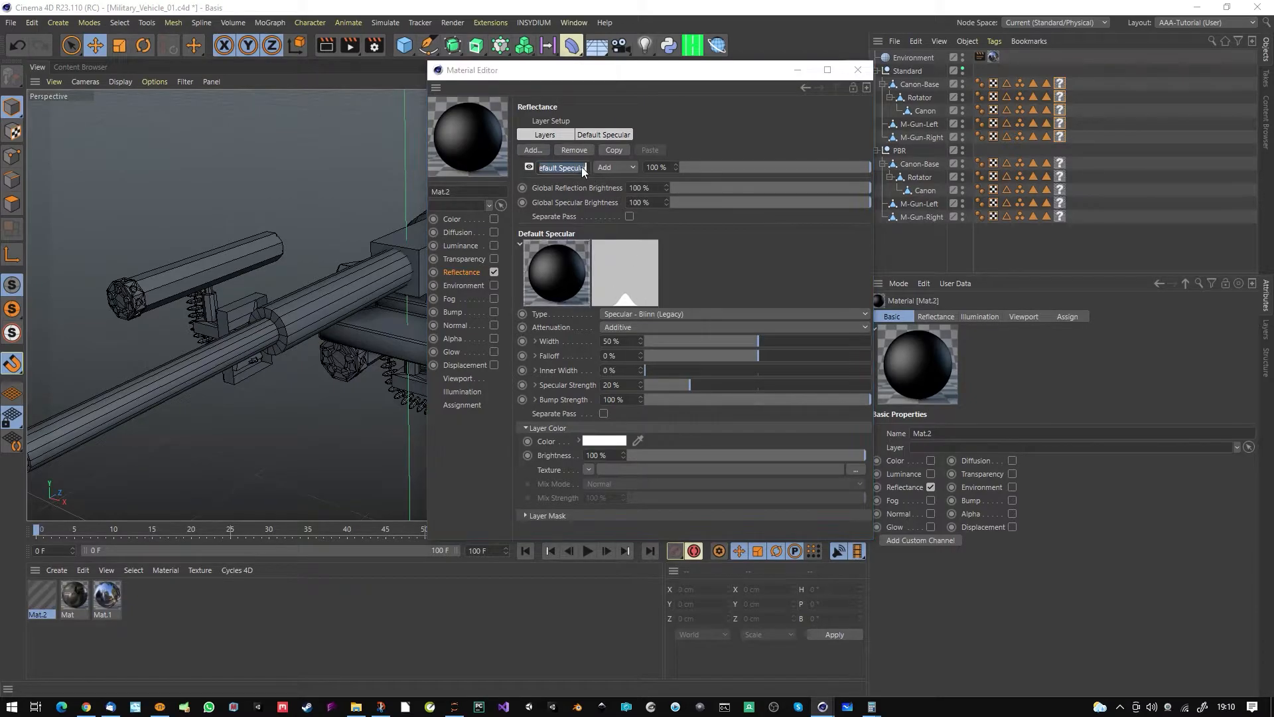
{"action": "type", "text": "Albedo"}
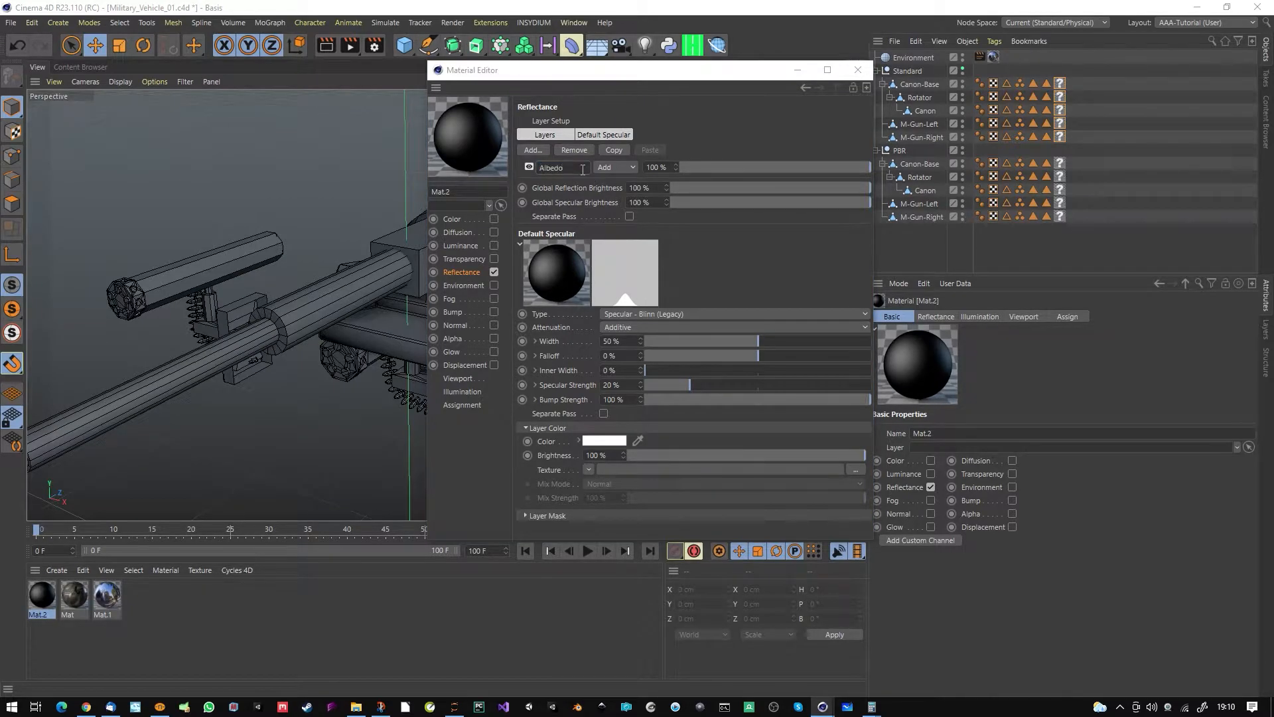
{"action": "key", "text": "Return"}
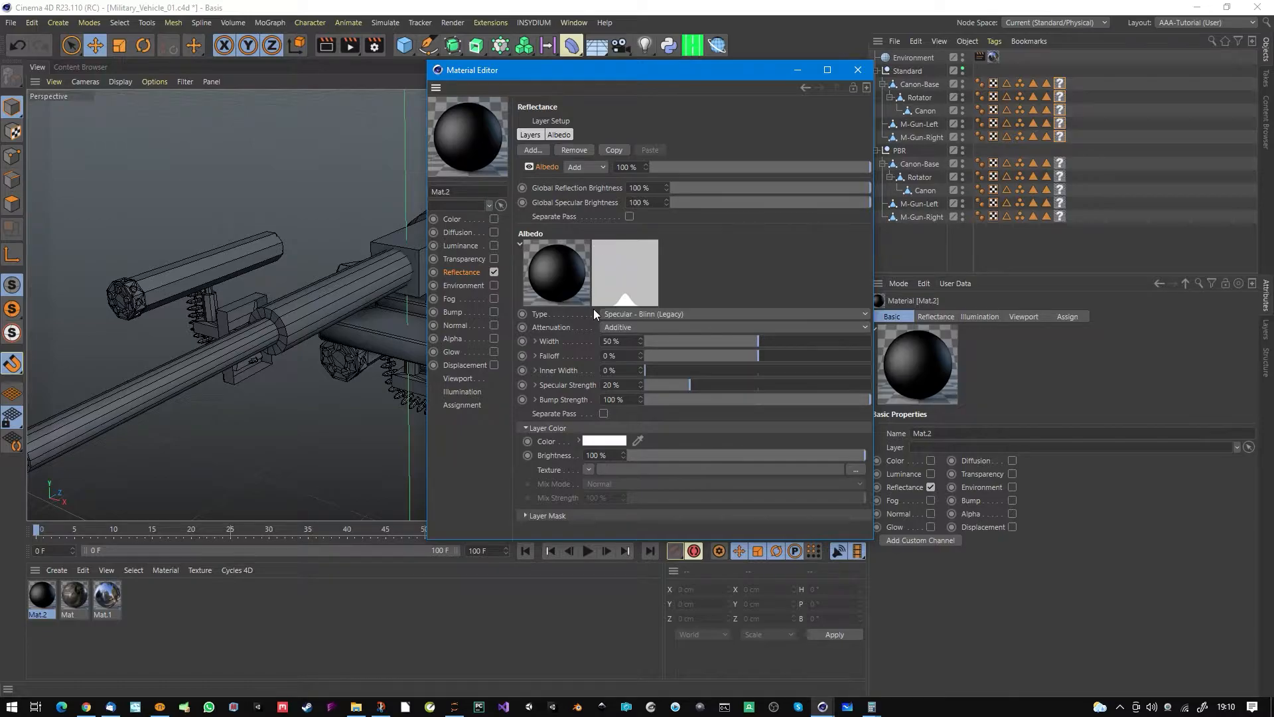
Step: Load Addons_Color.png as the Albedo layer's color texture and set the layer type to Lambertian (Diffuse)
{"action": "left_click", "coordinate": [588, 469]}
{"action": "mouse_move", "coordinate": [618, 198]}
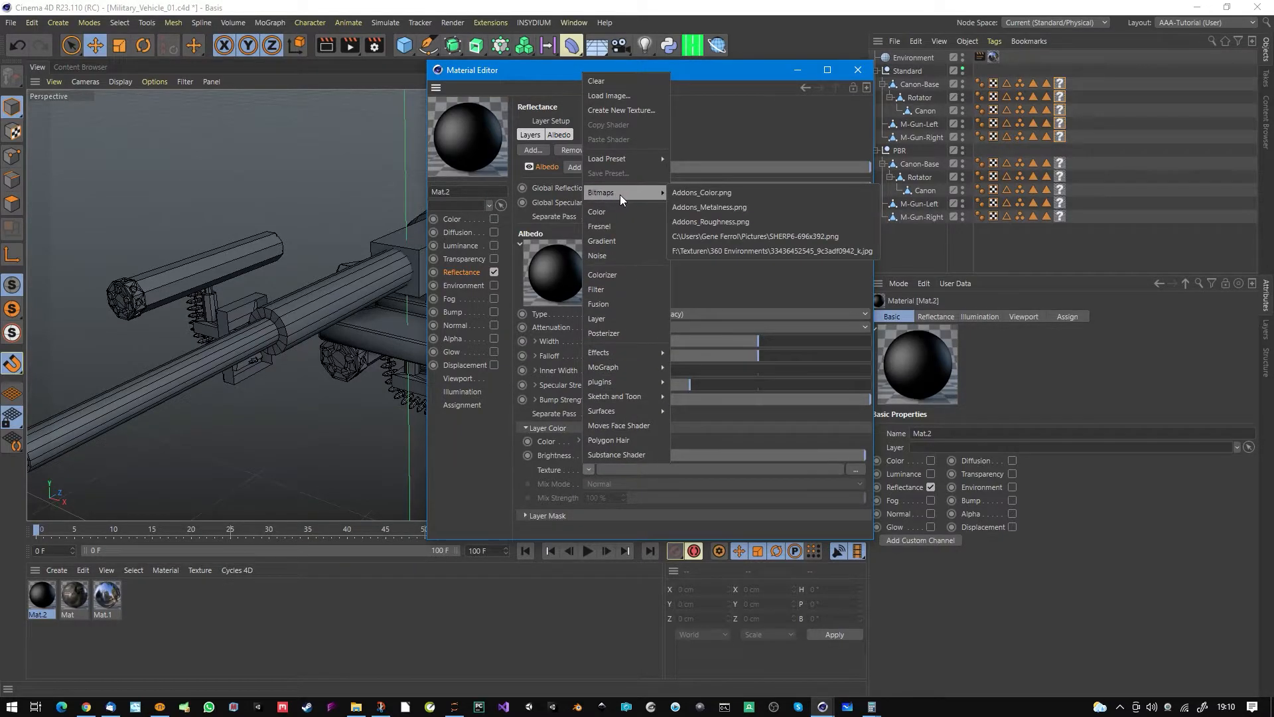
{"action": "left_click", "coordinate": [696, 192]}
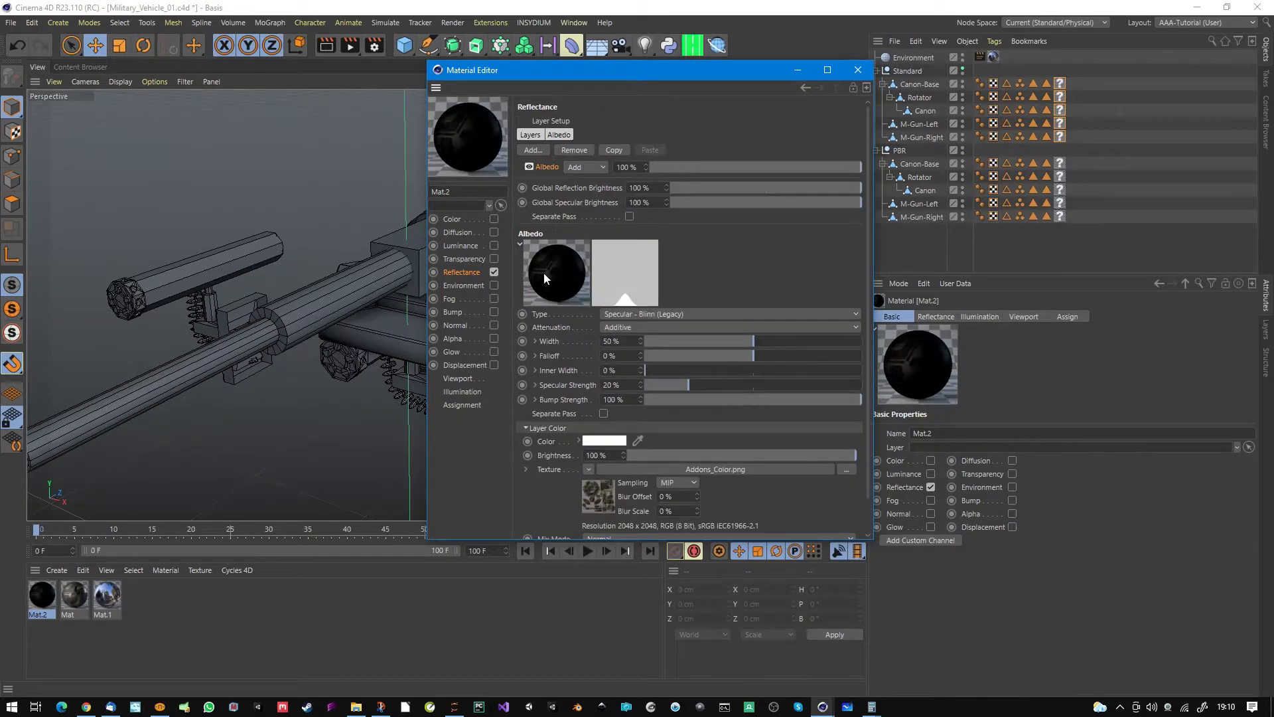
{"action": "left_click", "coordinate": [647, 312]}
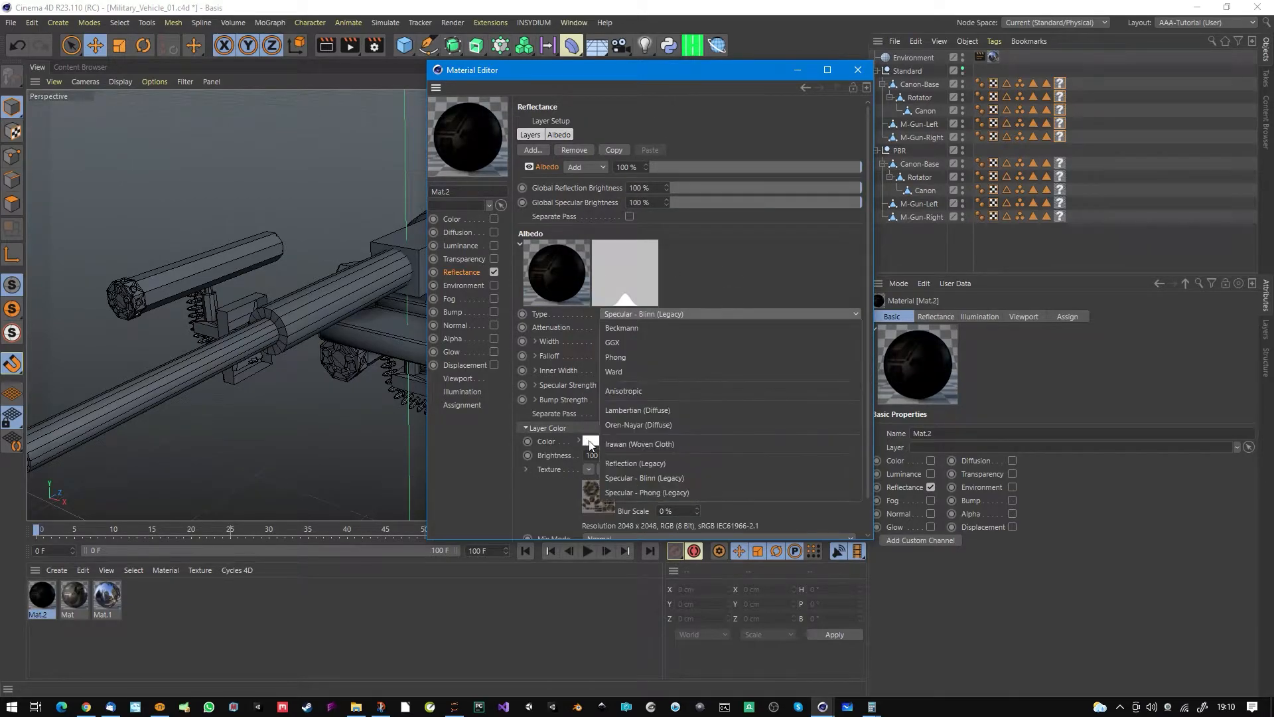
{"action": "left_click", "coordinate": [636, 411]}
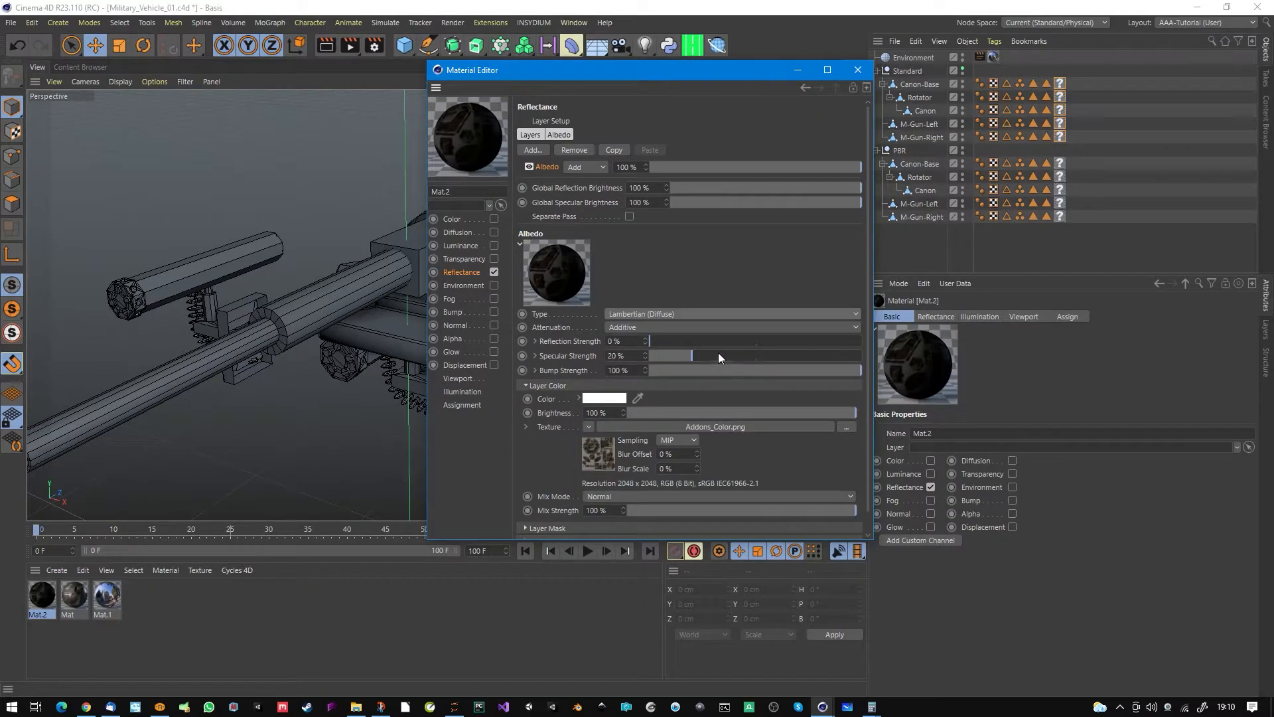
Step: Set the Albedo layer's reflection strength to 100% and its specular strength to 92%
{"action": "left_click_drag", "start_coordinate": [677, 342], "coordinate": [993, 341]}
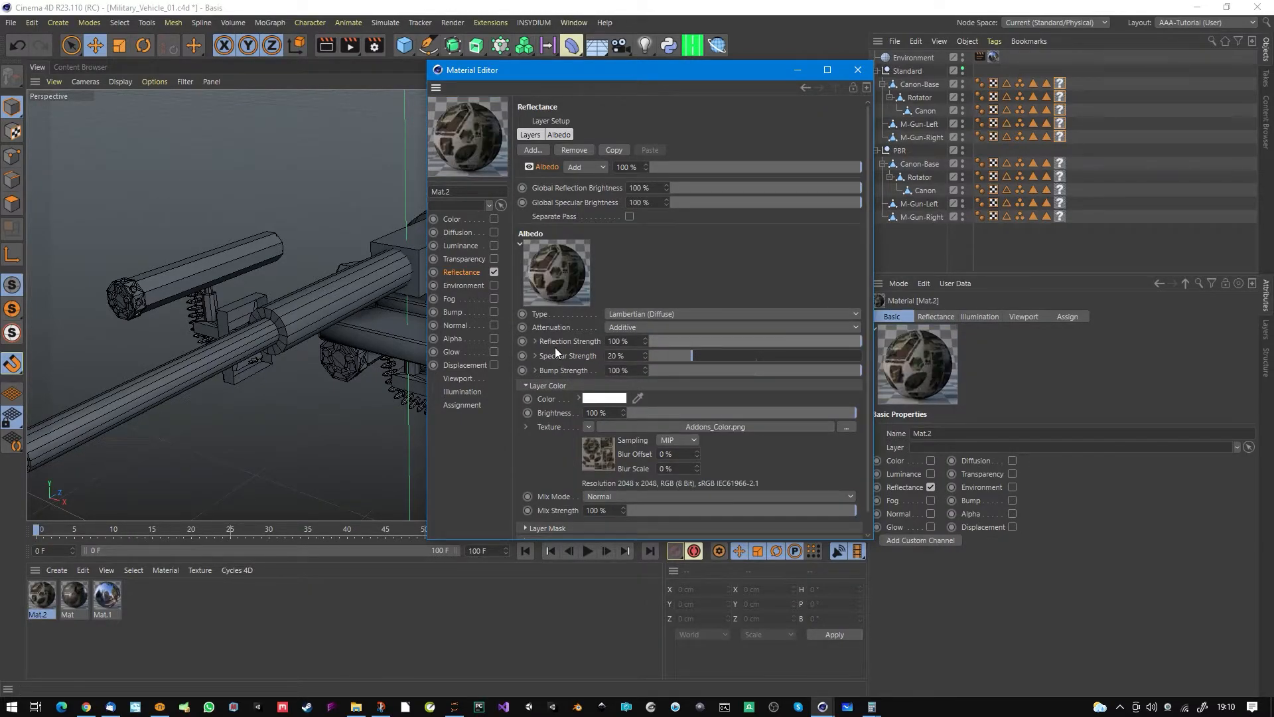
{"action": "left_click_drag", "start_coordinate": [695, 356], "coordinate": [844, 357]}
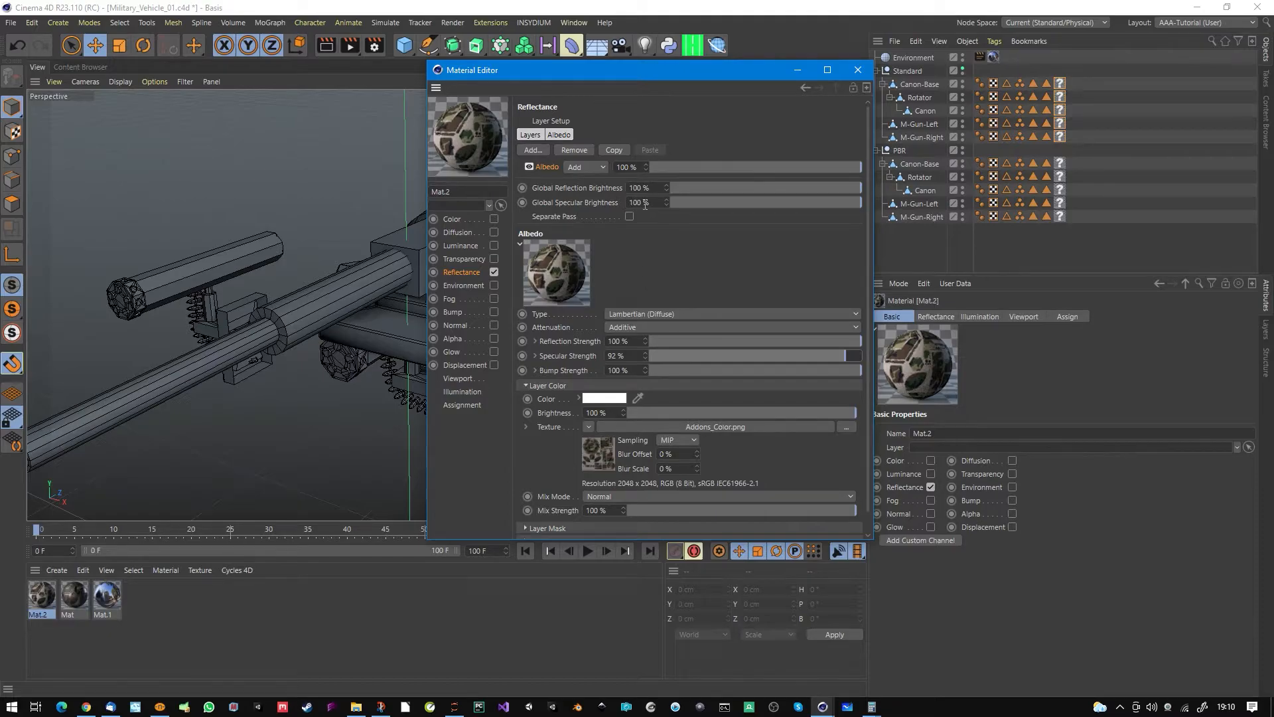
{"action": "left_click_drag", "start_coordinate": [628, 65], "coordinate": [644, 63]}
Step: Add a Beckmann reflectance layer above Albedo and name it "Reflection non metal"
{"action": "scroll", "coordinate": [661, 258], "scroll_direction": "down", "scroll_amount": 1}
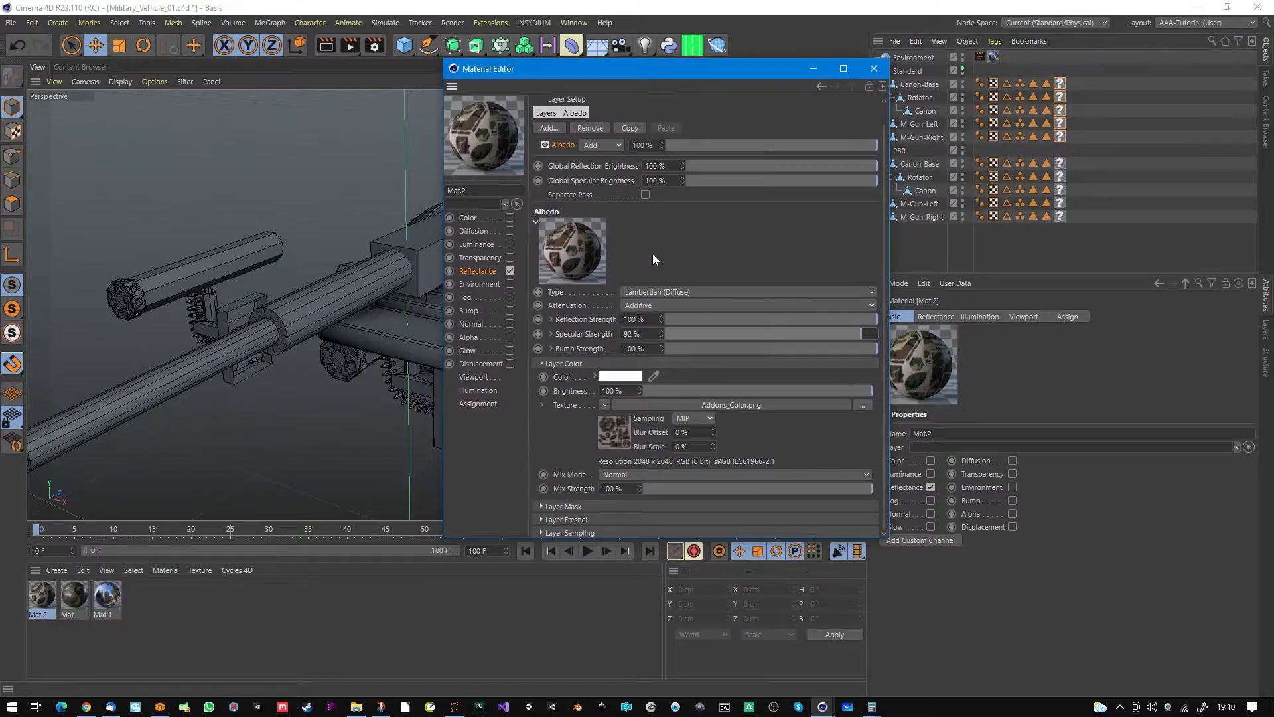
{"action": "left_click", "coordinate": [556, 129]}
{"action": "left_click", "coordinate": [584, 136]}
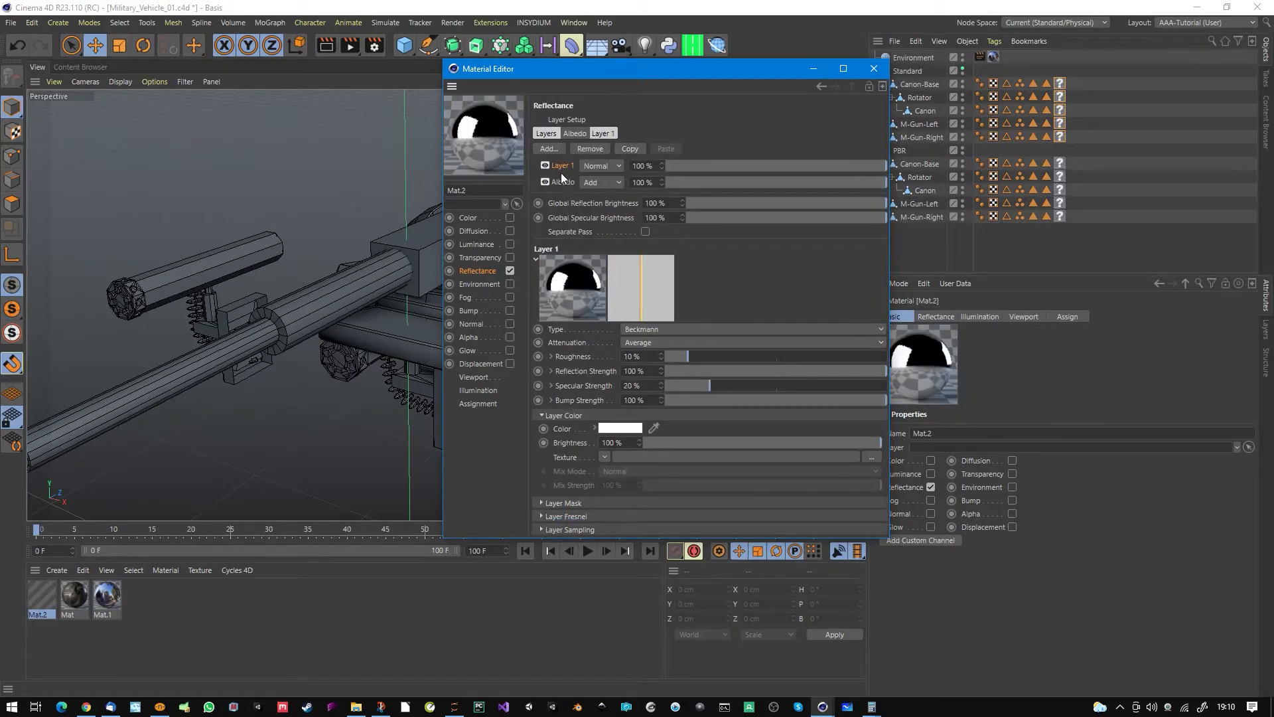
{"action": "double_click", "coordinate": [561, 167]}
{"action": "type", "text": "Reflec"}
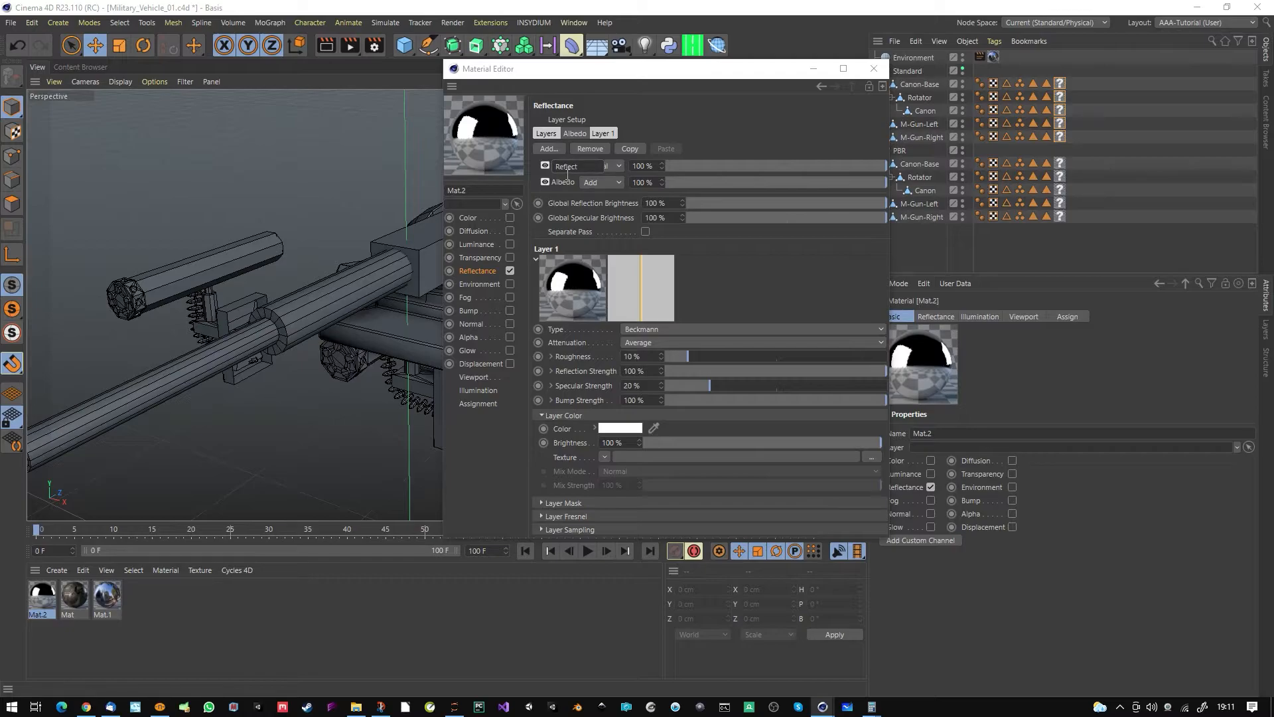
{"action": "type", "text": "tion"}
{"action": "type", "text": " non metal"}
{"action": "key", "text": "Return"}
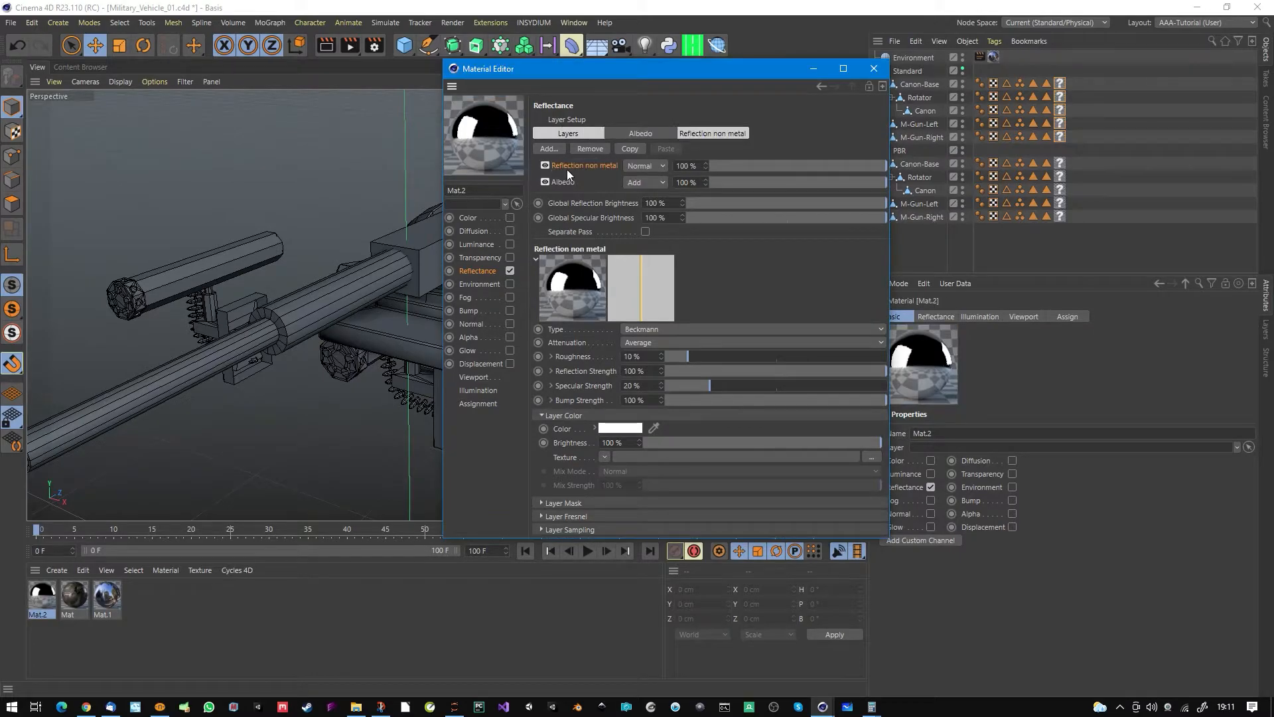
{"action": "left_click", "coordinate": [694, 328]}
{"action": "left_click", "coordinate": [686, 342]}
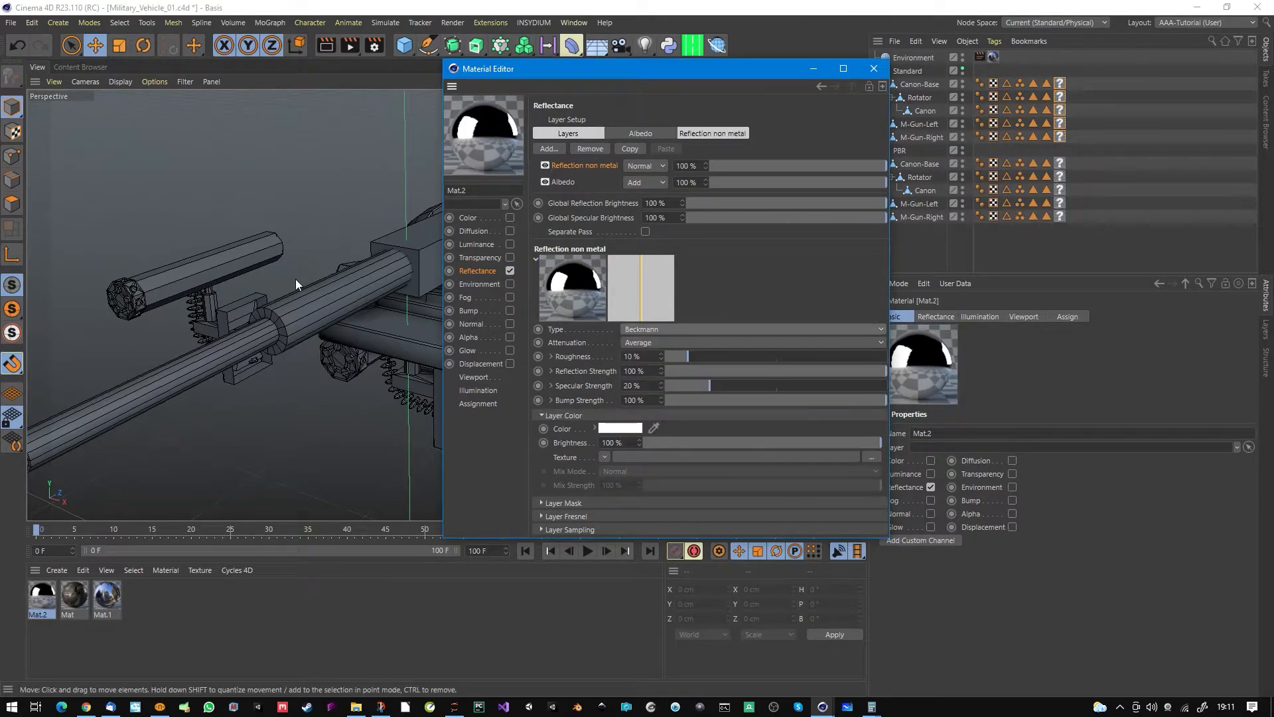
{"action": "left_click_drag", "start_coordinate": [296, 278], "coordinate": [209, 264], "text": "alt"}
{"action": "left_click", "coordinate": [1060, 136], "text": "shift"}
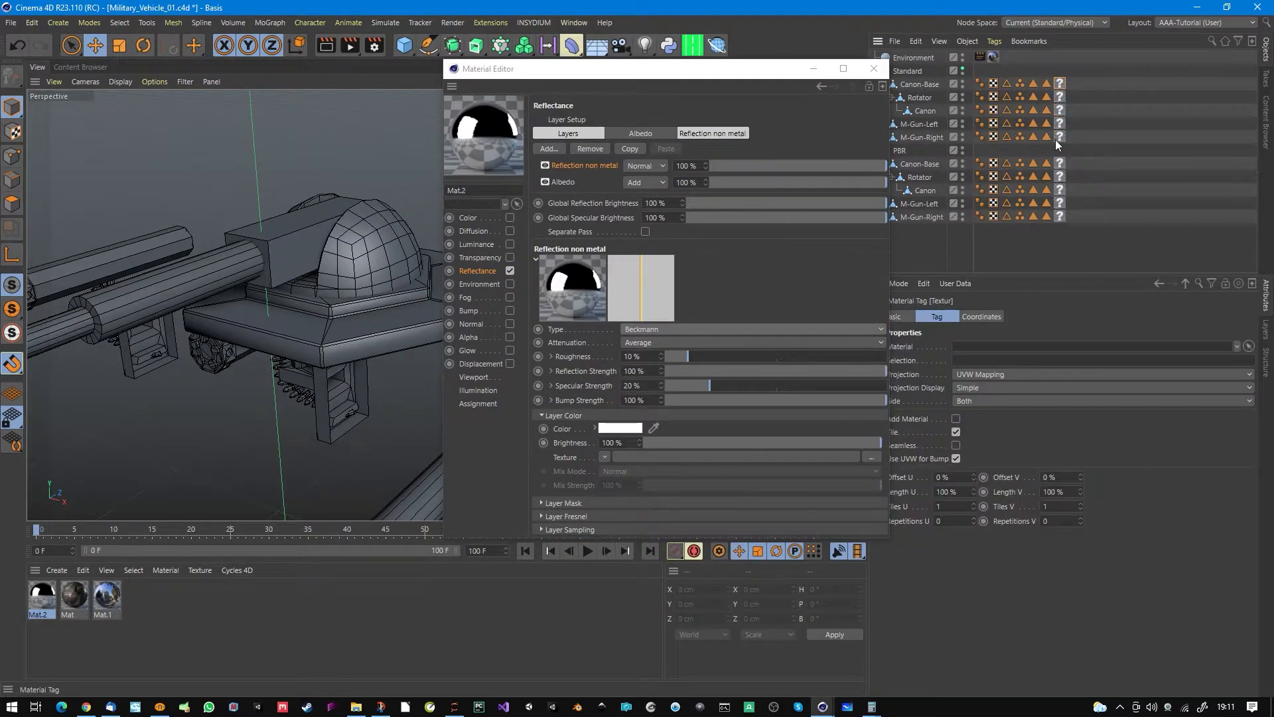
{"action": "left_click_drag", "start_coordinate": [55, 602], "coordinate": [1001, 352]}
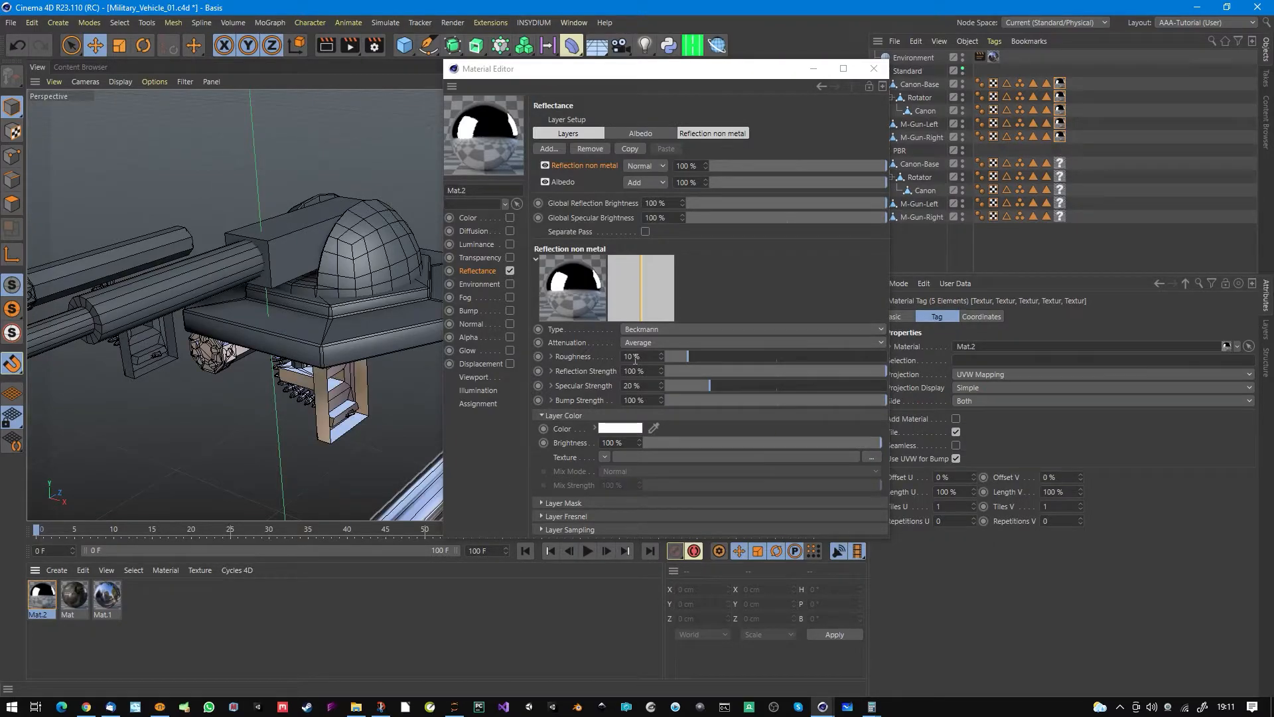
{"action": "key", "text": "ctrl+z"}
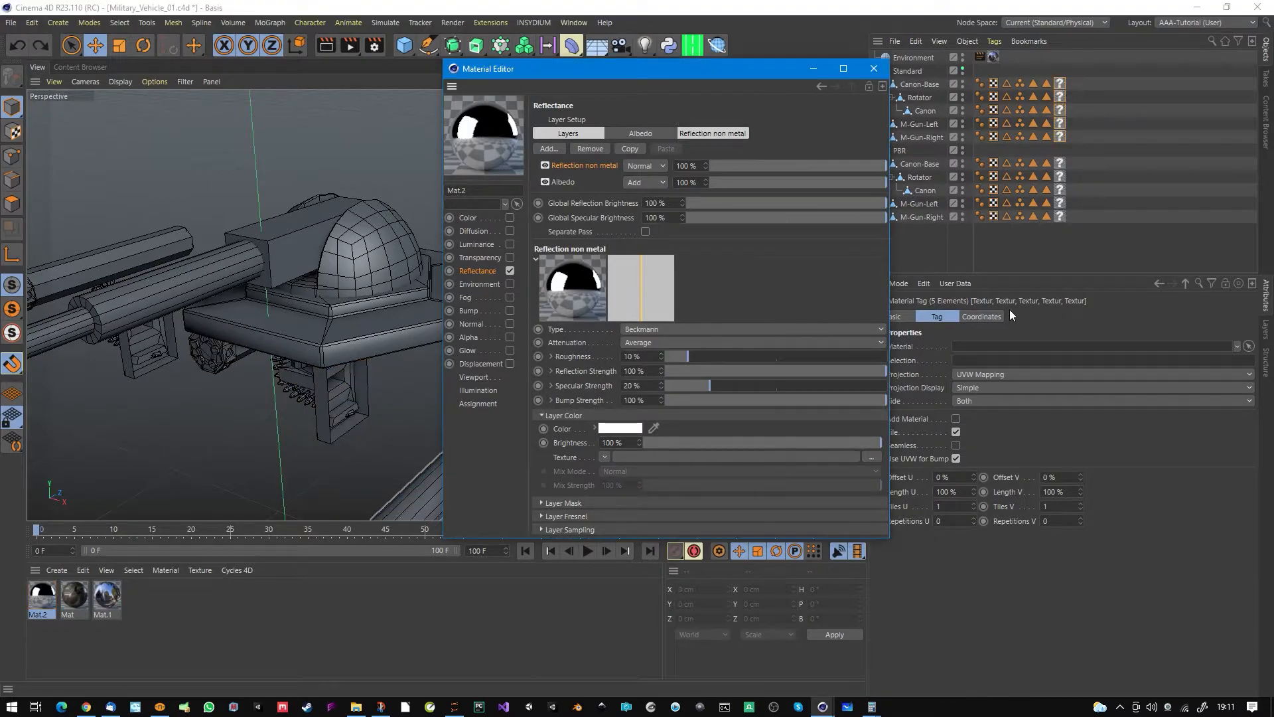
Step: Assign Mat.2 to all five empty texture tags of the objects in the PBR group
{"action": "left_click", "coordinate": [1060, 215]}
{"action": "left_click", "coordinate": [1060, 162], "text": "shift"}
{"action": "left_click_drag", "start_coordinate": [206, 287], "coordinate": [187, 300], "text": "alt"}
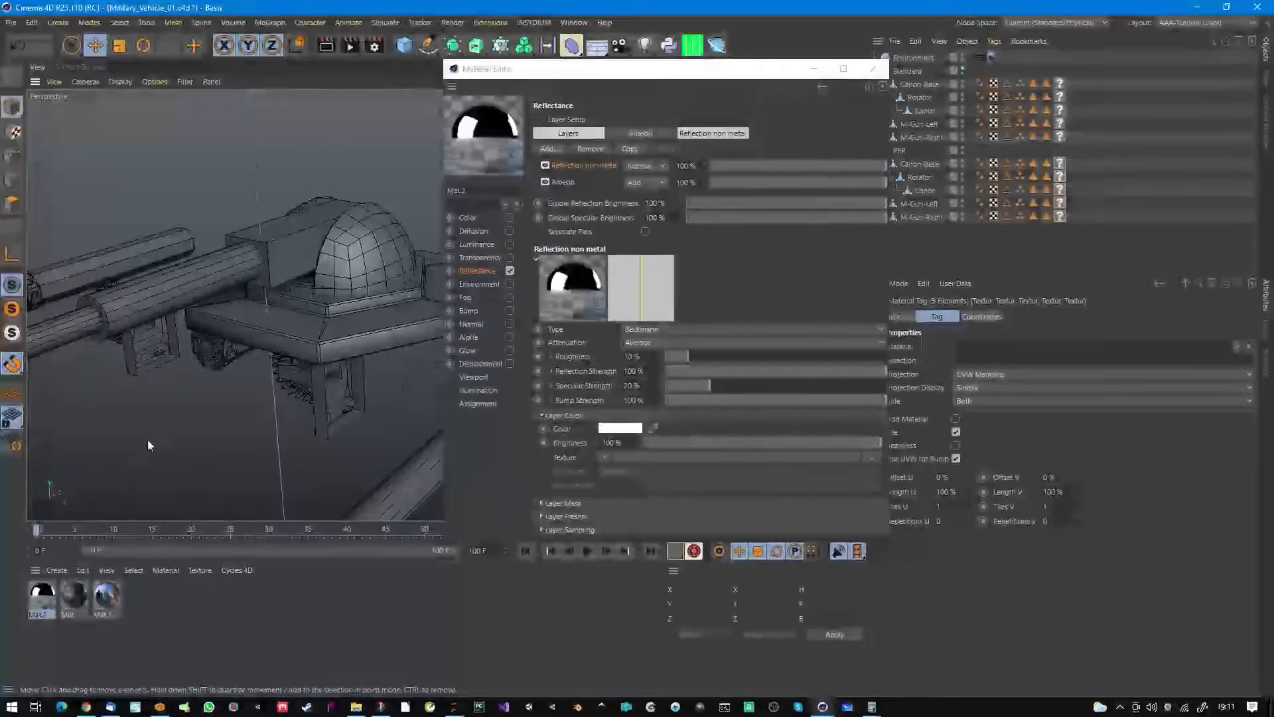
{"action": "left_click_drag", "start_coordinate": [47, 591], "coordinate": [978, 350]}
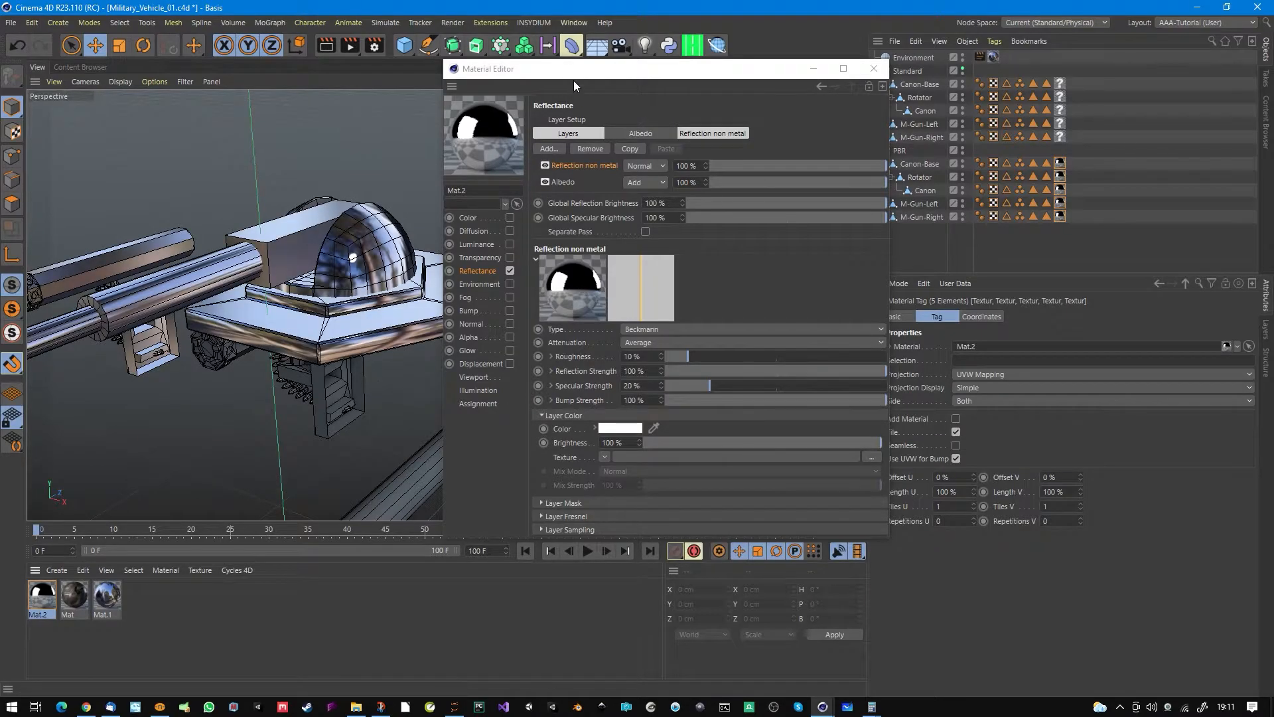
Step: Change the Reflection non metal layer's blend mode to Add
{"action": "left_click_drag", "start_coordinate": [573, 70], "coordinate": [763, 78]}
{"action": "left_click_drag", "start_coordinate": [342, 302], "coordinate": [402, 292], "text": "alt"}
{"action": "left_click_drag", "start_coordinate": [848, 85], "coordinate": [687, 58]}
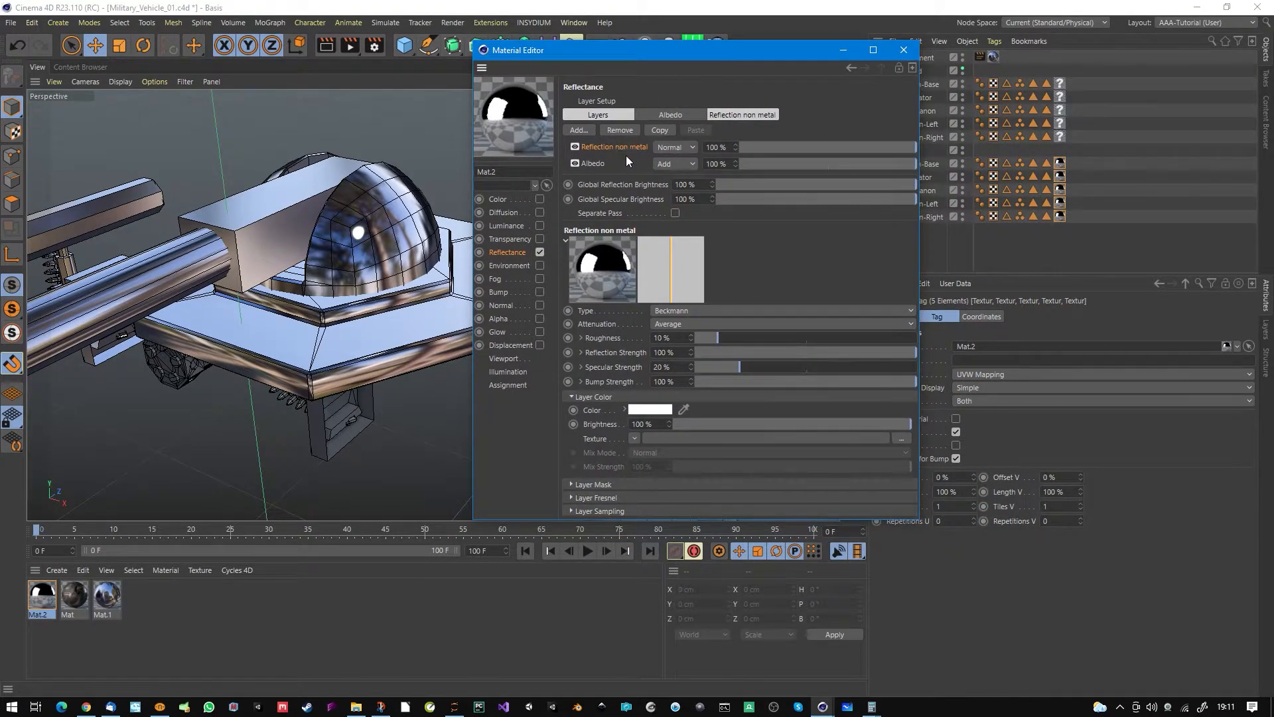
{"action": "left_click", "coordinate": [680, 146]}
{"action": "left_click", "coordinate": [677, 174]}
{"action": "left_click_drag", "start_coordinate": [370, 260], "coordinate": [314, 268], "text": "alt"}
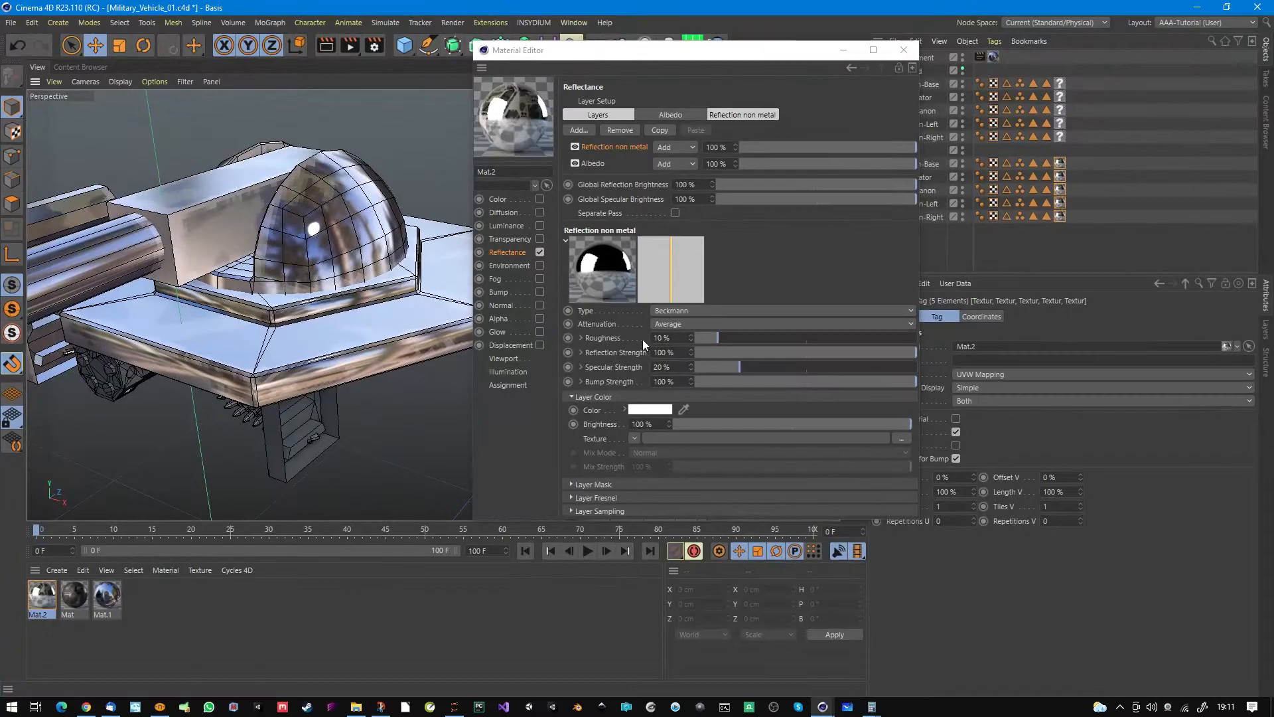
{"action": "left_click", "coordinate": [849, 156]}
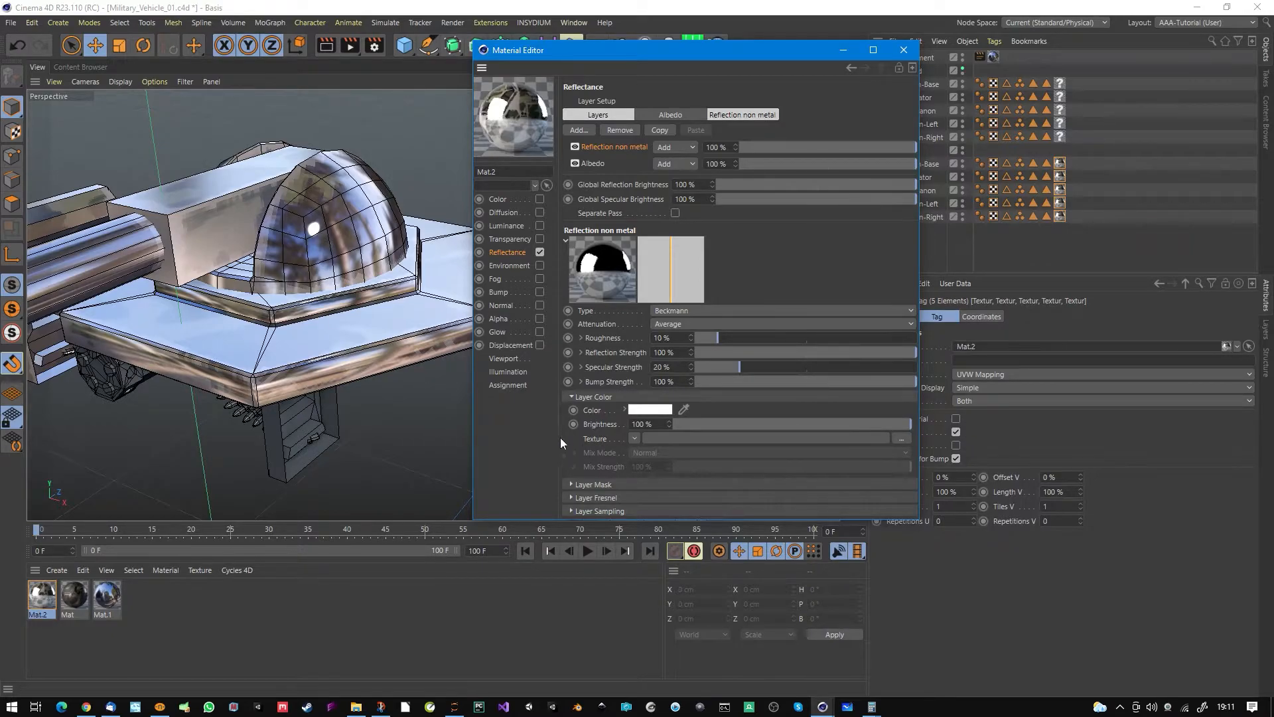
Step: Try the Dielectric Fresnel on the Reflection non metal layer and set it back to None
{"action": "left_click", "coordinate": [608, 500]}
{"action": "left_click", "coordinate": [643, 511]}
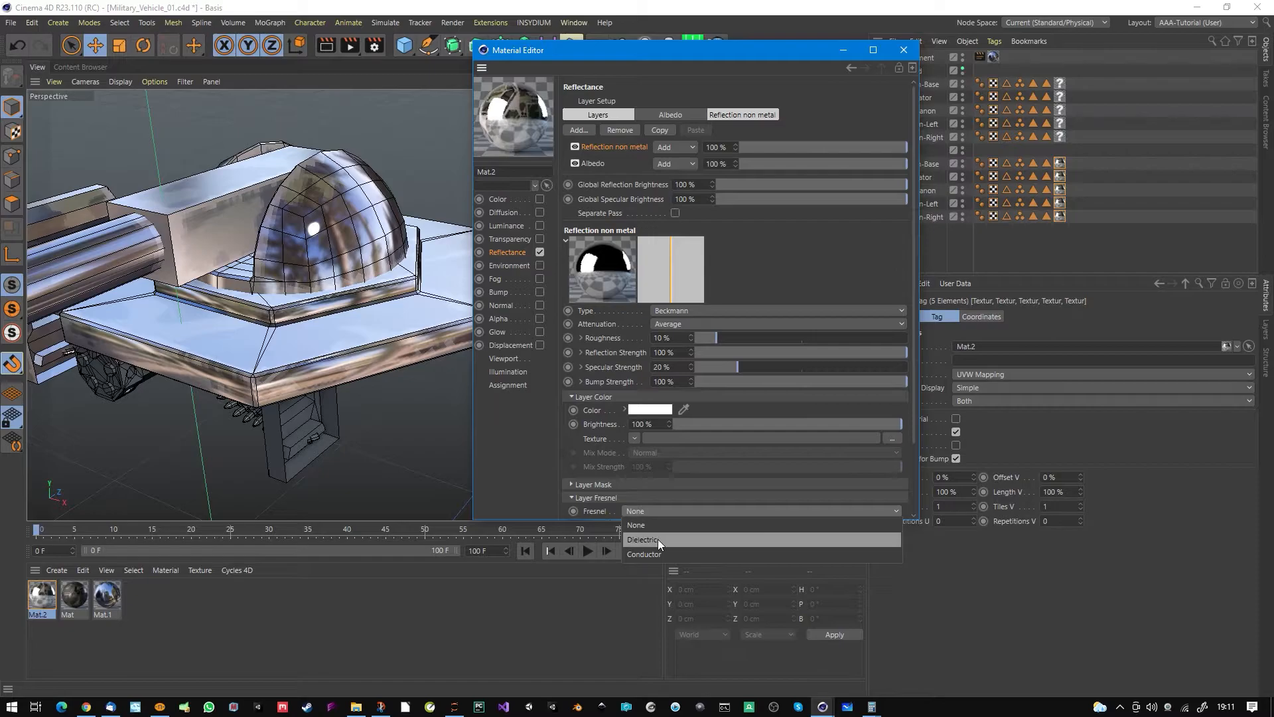
{"action": "left_click", "coordinate": [657, 539]}
{"action": "left_click_drag", "start_coordinate": [319, 244], "coordinate": [551, 441], "text": "alt"}
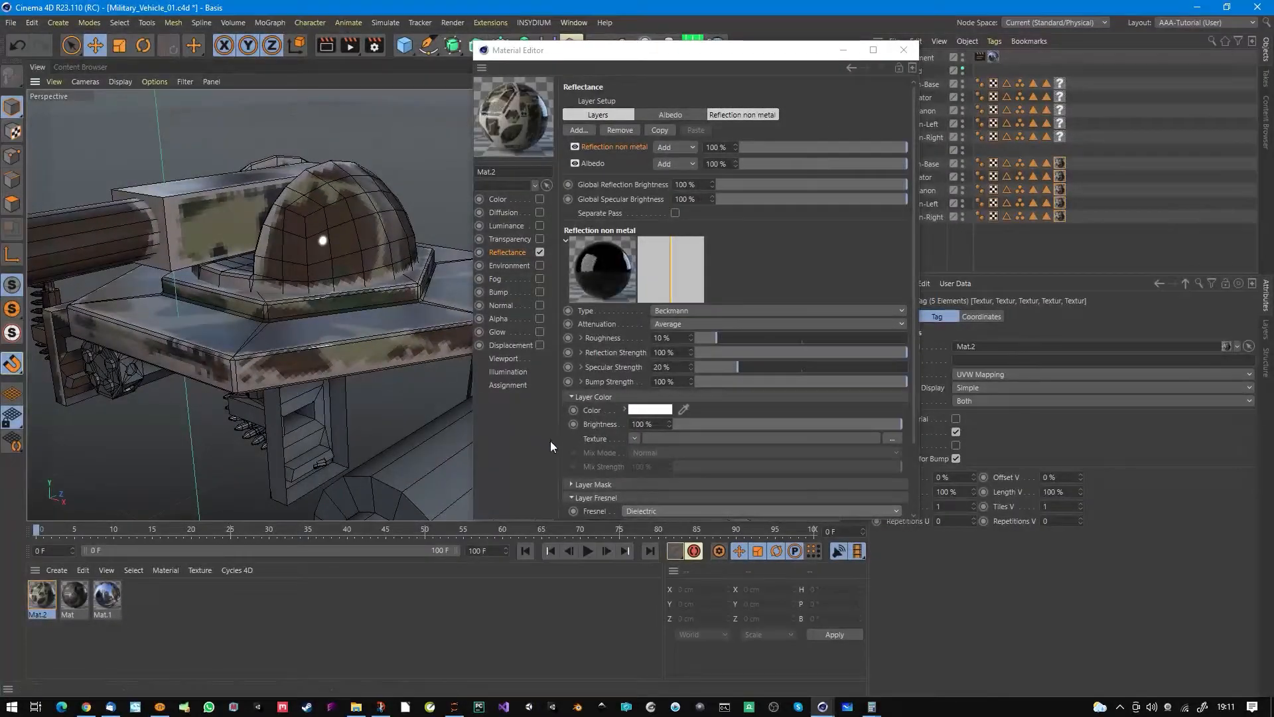
{"action": "left_click", "coordinate": [641, 511]}
{"action": "left_click", "coordinate": [647, 524]}
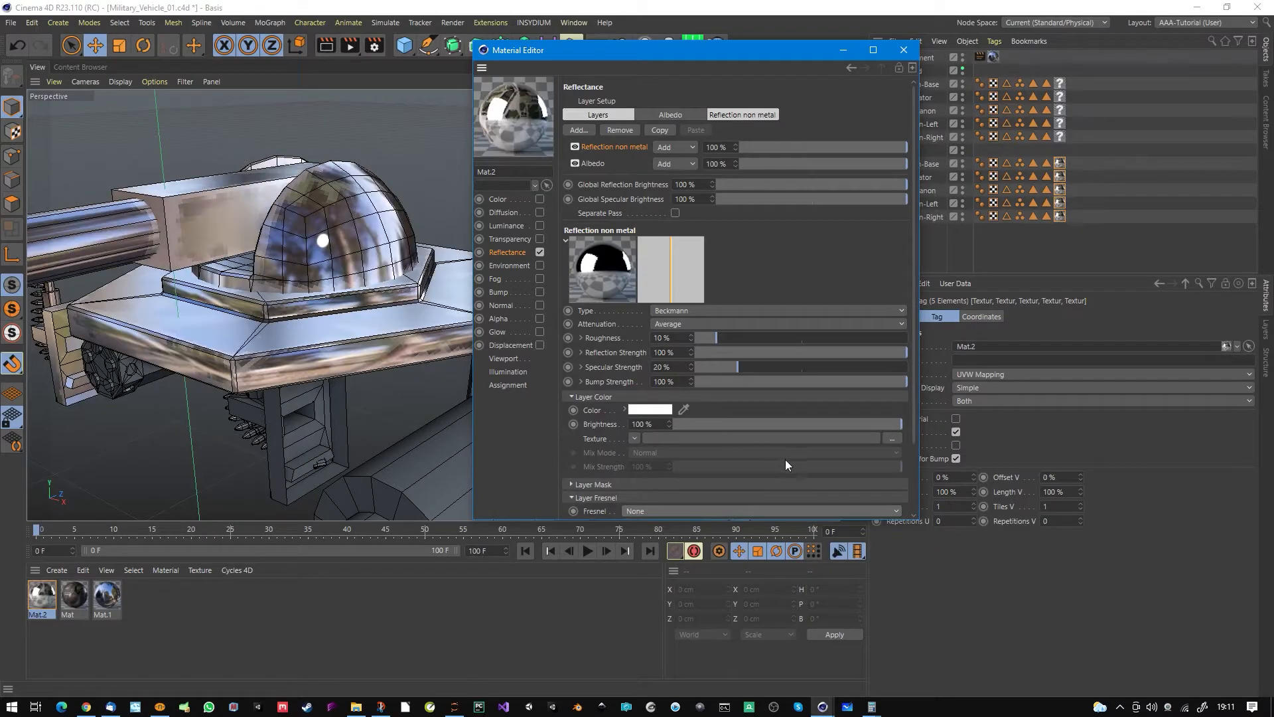
Step: Set the Reflection non metal layer's color brightness to 35% and load Addons_Roughness.png as its roughness texture
{"action": "mouse_move", "coordinate": [885, 423]}
{"action": "left_mouse_down"}
{"action": "mouse_move", "coordinate": [695, 422]}
{"action": "mouse_move", "coordinate": [778, 419]}
{"action": "mouse_move", "coordinate": [742, 419]}
{"action": "mouse_move", "coordinate": [752, 424]}
{"action": "left_mouse_up"}
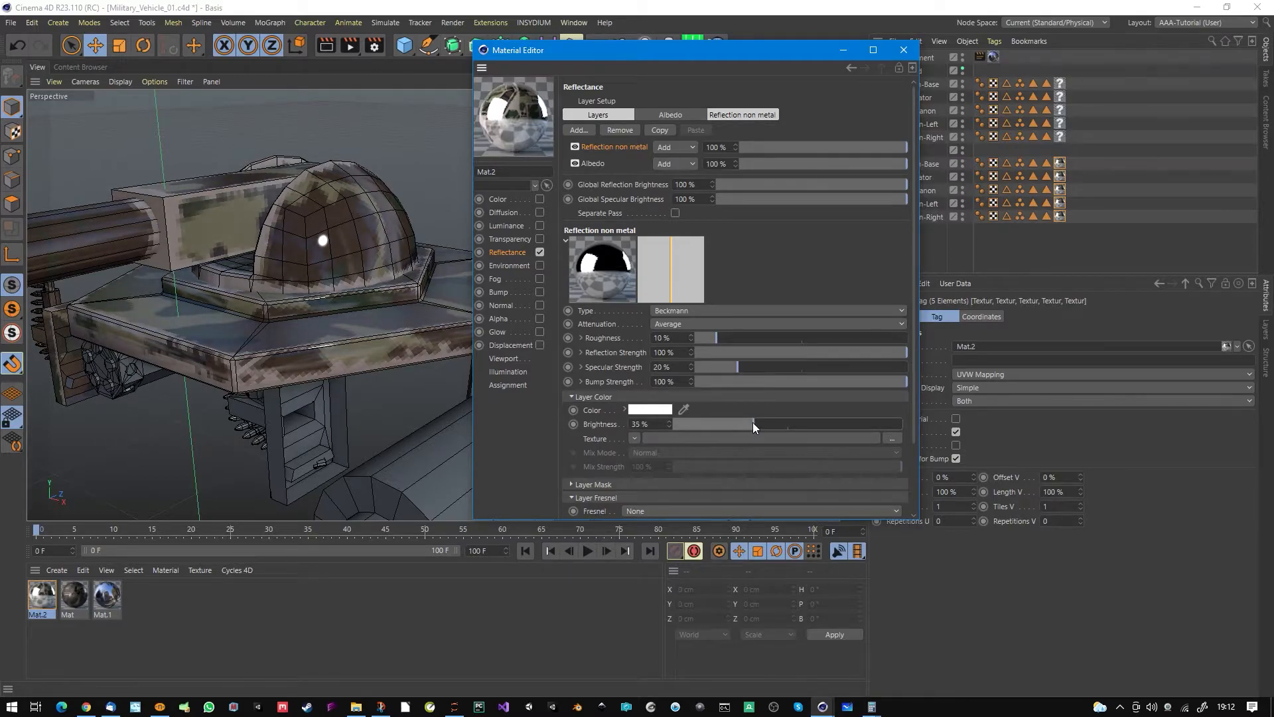
{"action": "left_click", "coordinate": [582, 338]}
{"action": "left_click", "coordinate": [646, 350]}
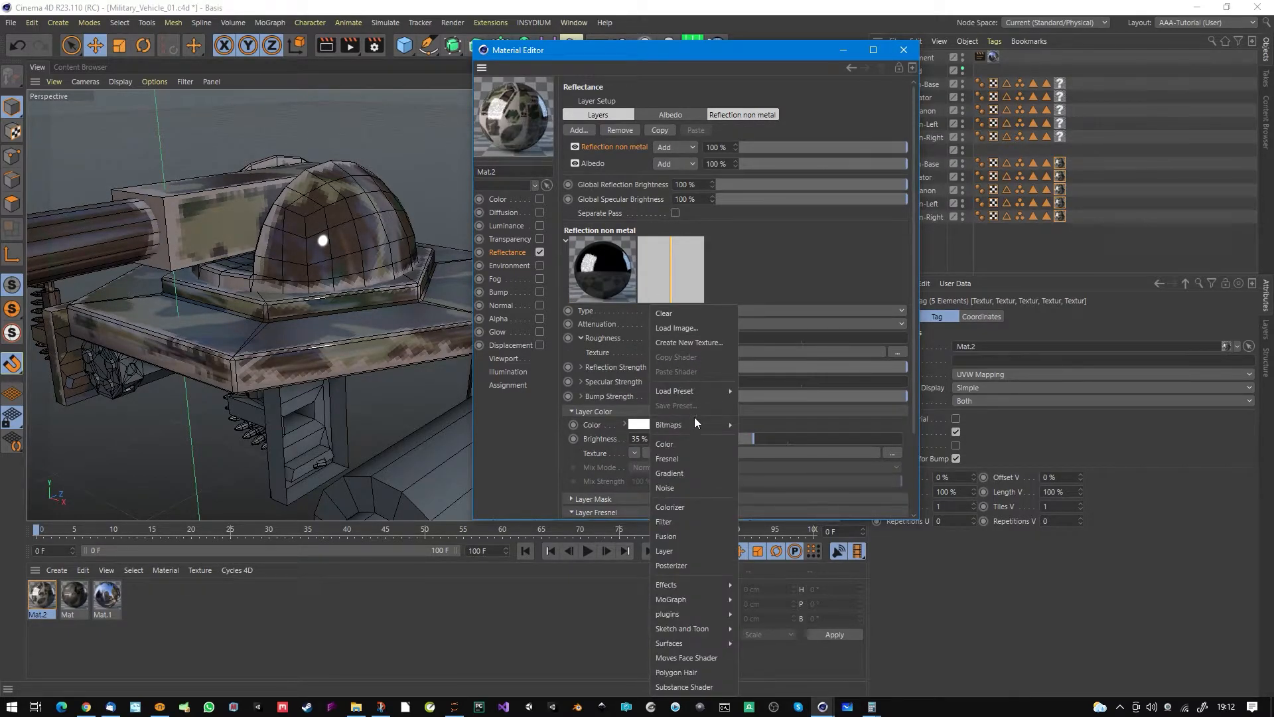
{"action": "mouse_move", "coordinate": [694, 424]}
{"action": "left_click", "coordinate": [798, 454]}
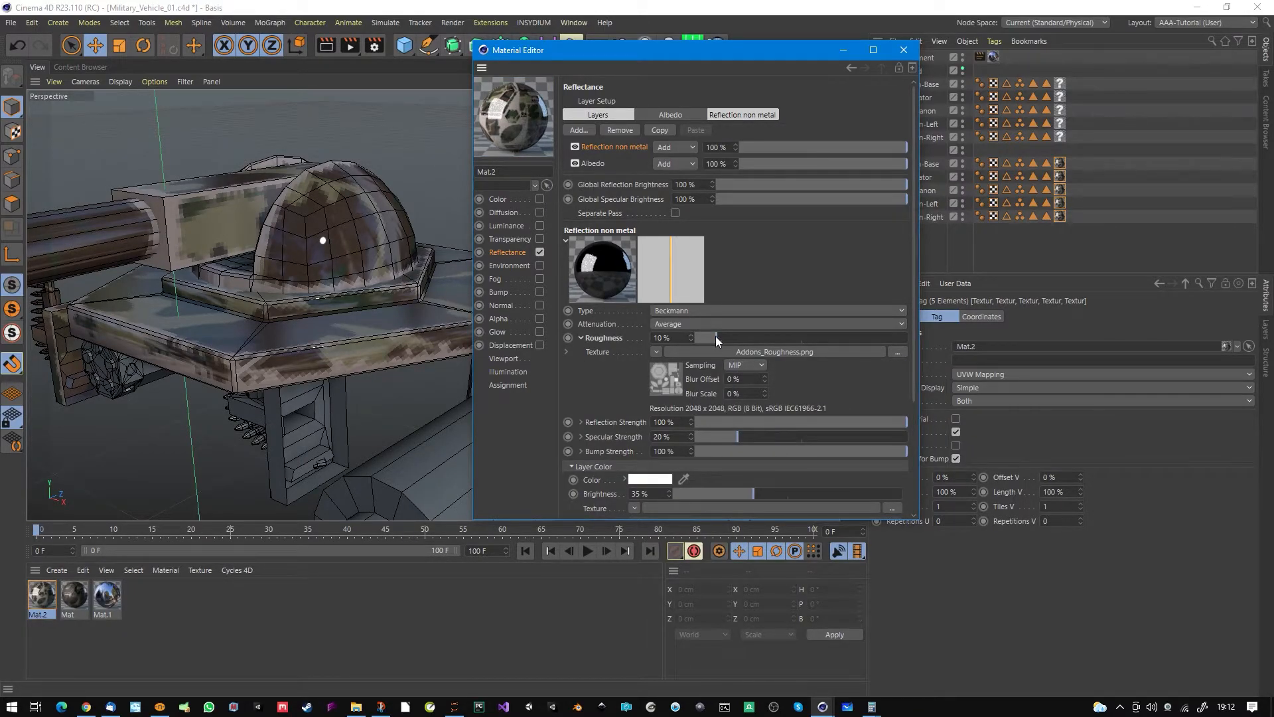
Step: Set the Reflection non metal layer's roughness to 100% and examine the turret's reflections up close
{"action": "left_click_drag", "start_coordinate": [715, 338], "coordinate": [906, 337]}
{"action": "mouse_move", "coordinate": [396, 246]}
{"action": "left_mouse_down", "text": "alt"}
{"action": "mouse_move", "coordinate": [403, 269]}
{"action": "mouse_move", "coordinate": [367, 281]}
{"action": "mouse_move", "coordinate": [408, 245]}
{"action": "left_mouse_up", "text": "alt"}
{"action": "right_click_drag", "start_coordinate": [317, 247], "coordinate": [361, 256], "text": "alt"}
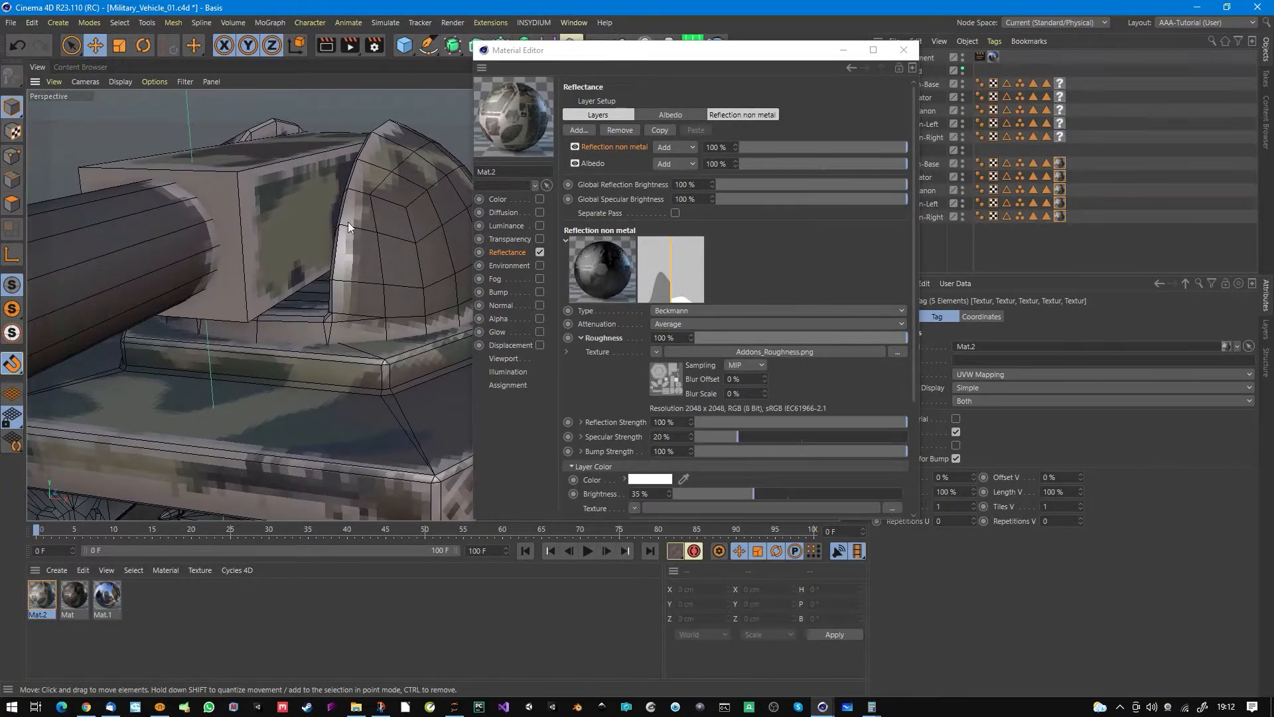
{"action": "left_click_drag", "start_coordinate": [357, 288], "coordinate": [333, 325], "text": "alt"}
{"action": "scroll", "coordinate": [349, 315], "scroll_direction": "down", "scroll_amount": 3}
{"action": "middle_click_drag", "start_coordinate": [348, 315], "coordinate": [320, 292], "text": "alt"}
{"action": "left_click_drag", "start_coordinate": [320, 291], "coordinate": [306, 285], "text": "alt"}
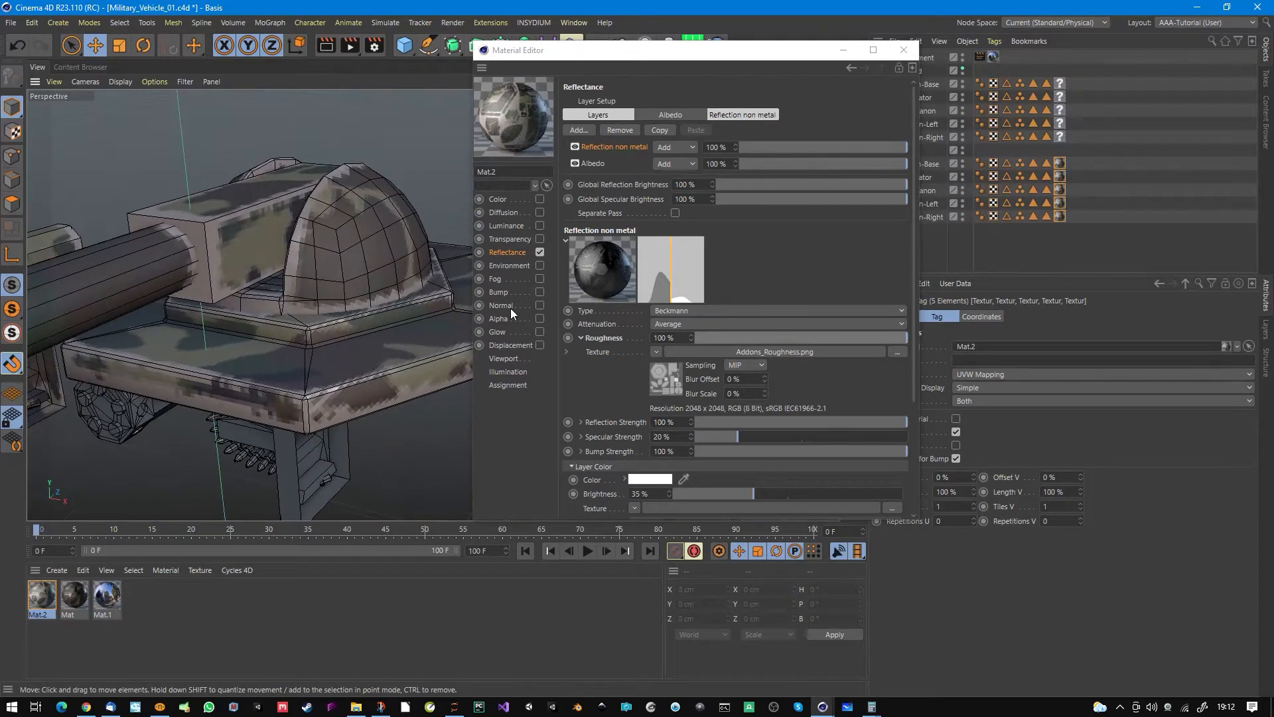
Step: Add another Beckmann reflectance layer on top of the stack and name it "refl metals"
{"action": "left_click", "coordinate": [588, 129]}
{"action": "left_click", "coordinate": [611, 135]}
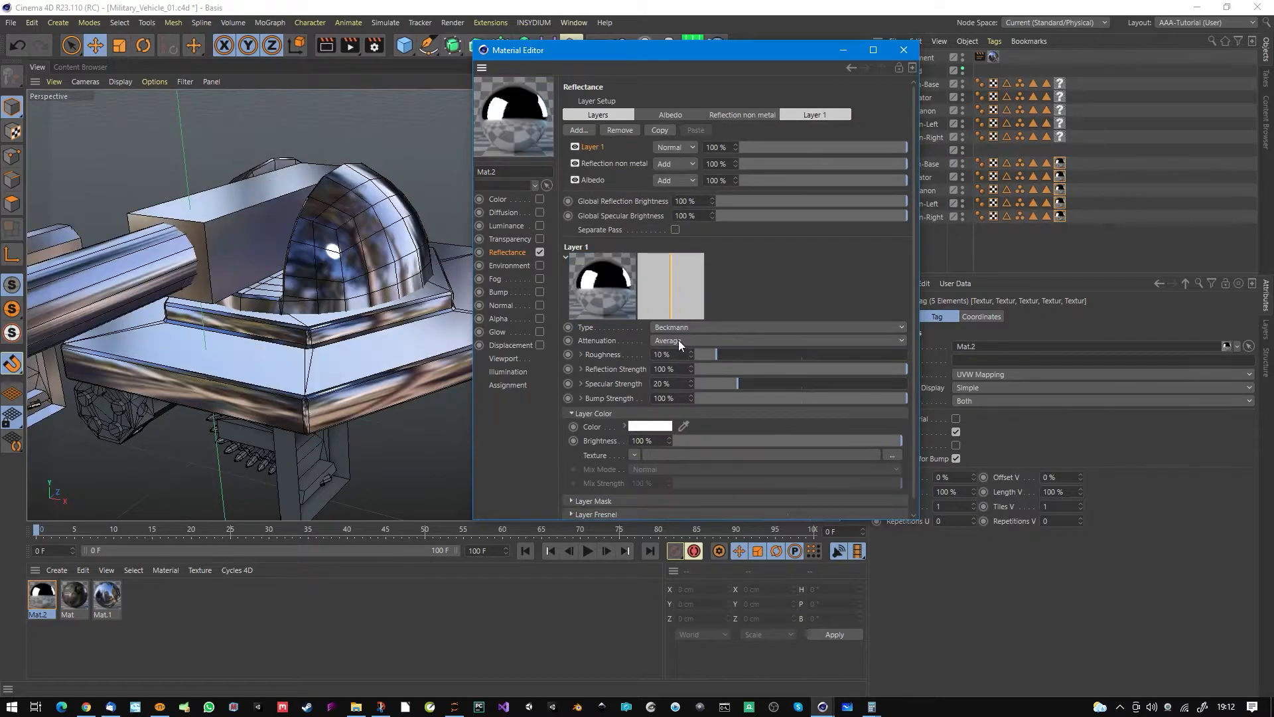
{"action": "double_click", "coordinate": [594, 148]}
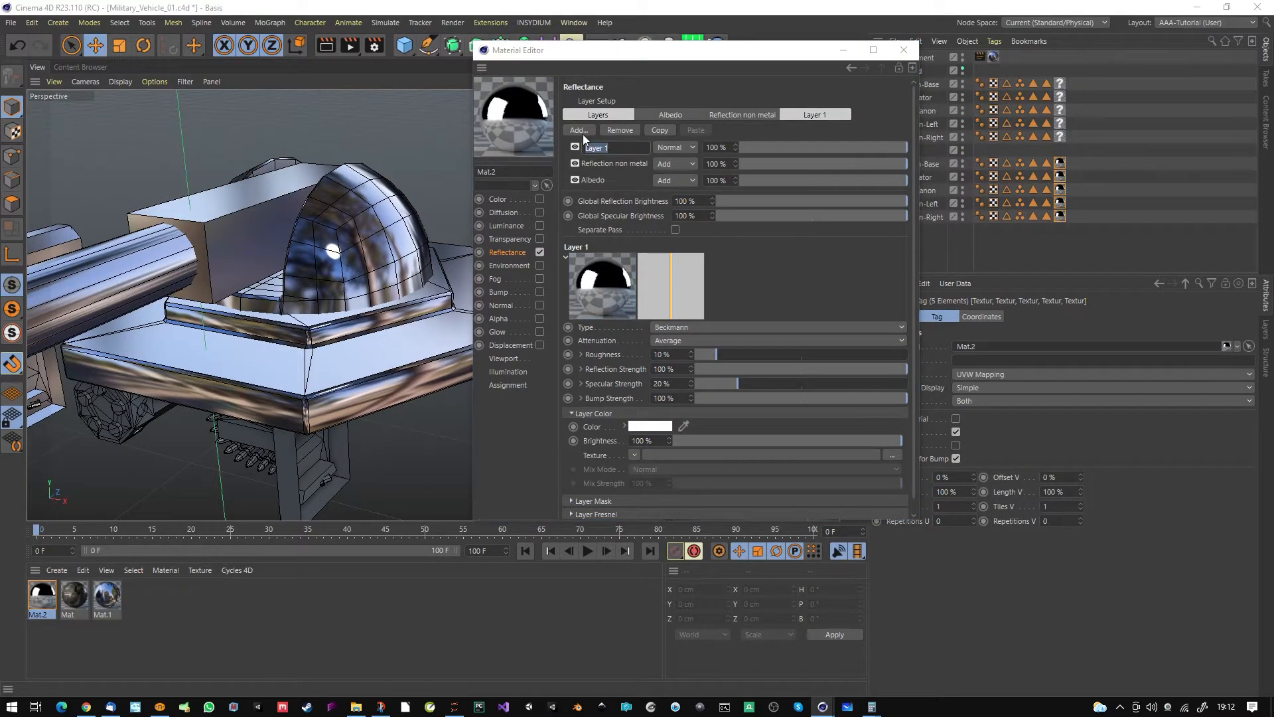
{"action": "type", "text": "refl metals"}
{"action": "key", "text": "Return"}
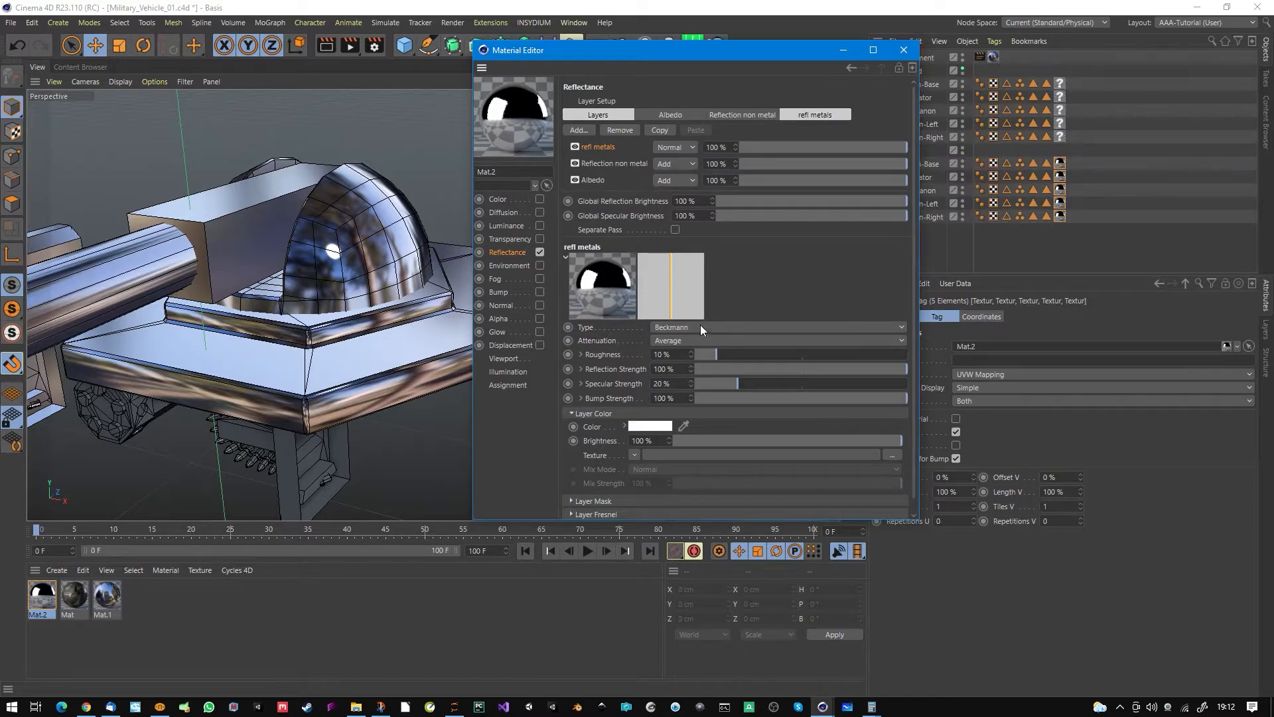
Step: Load Addons_Color.png as the layer color texture of the refl metals layer
{"action": "scroll", "coordinate": [607, 398], "scroll_direction": "down", "scroll_amount": 1}
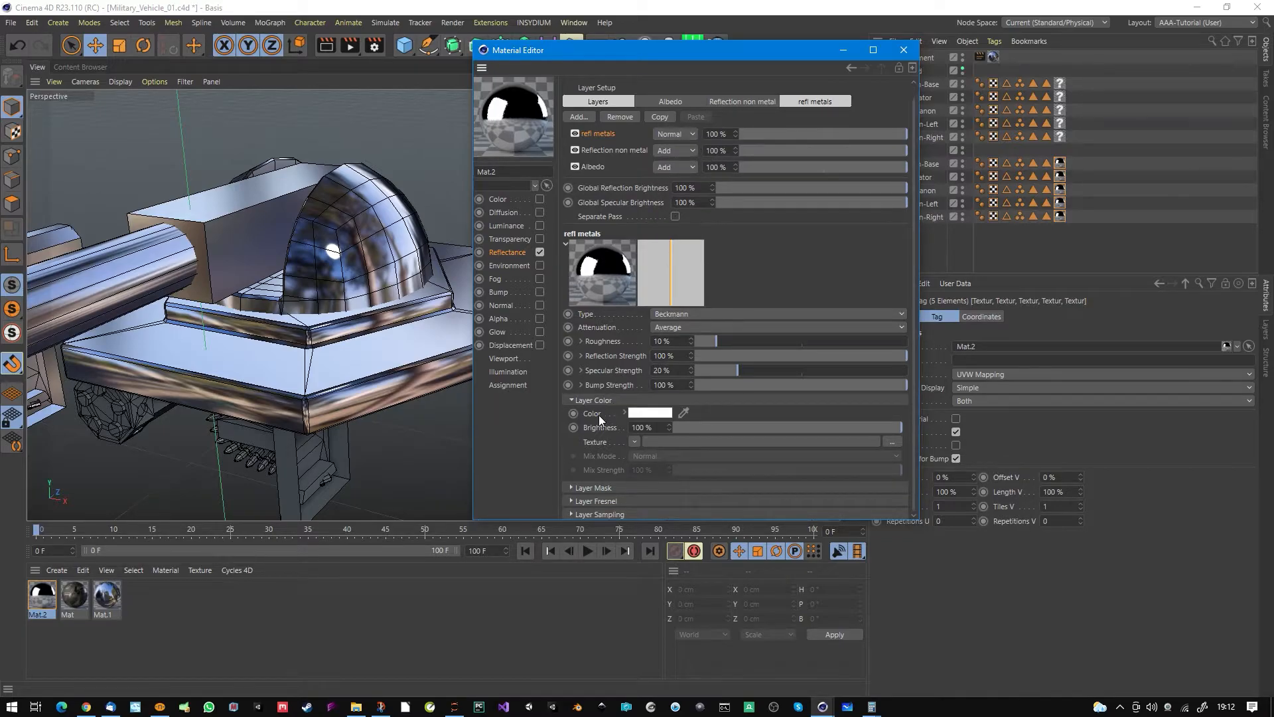
{"action": "left_click", "coordinate": [634, 441]}
{"action": "mouse_move", "coordinate": [657, 325]}
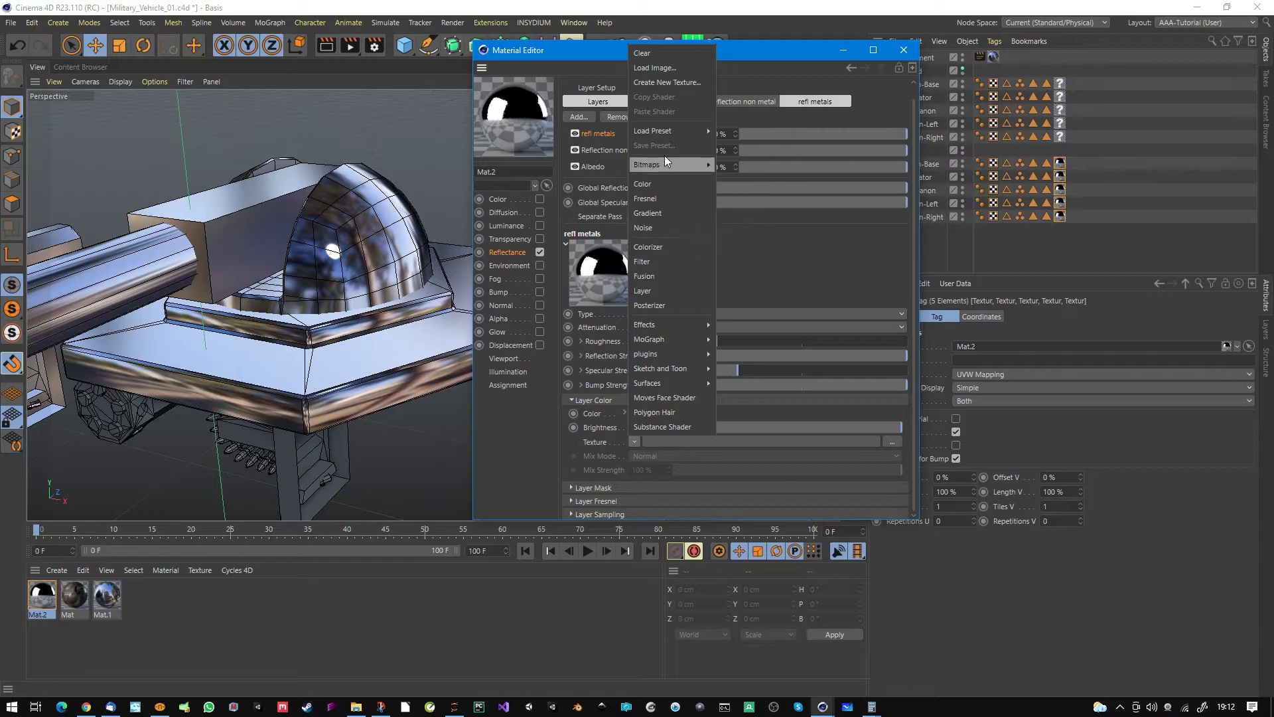
{"action": "mouse_move", "coordinate": [665, 160]}
{"action": "left_click", "coordinate": [749, 160]}
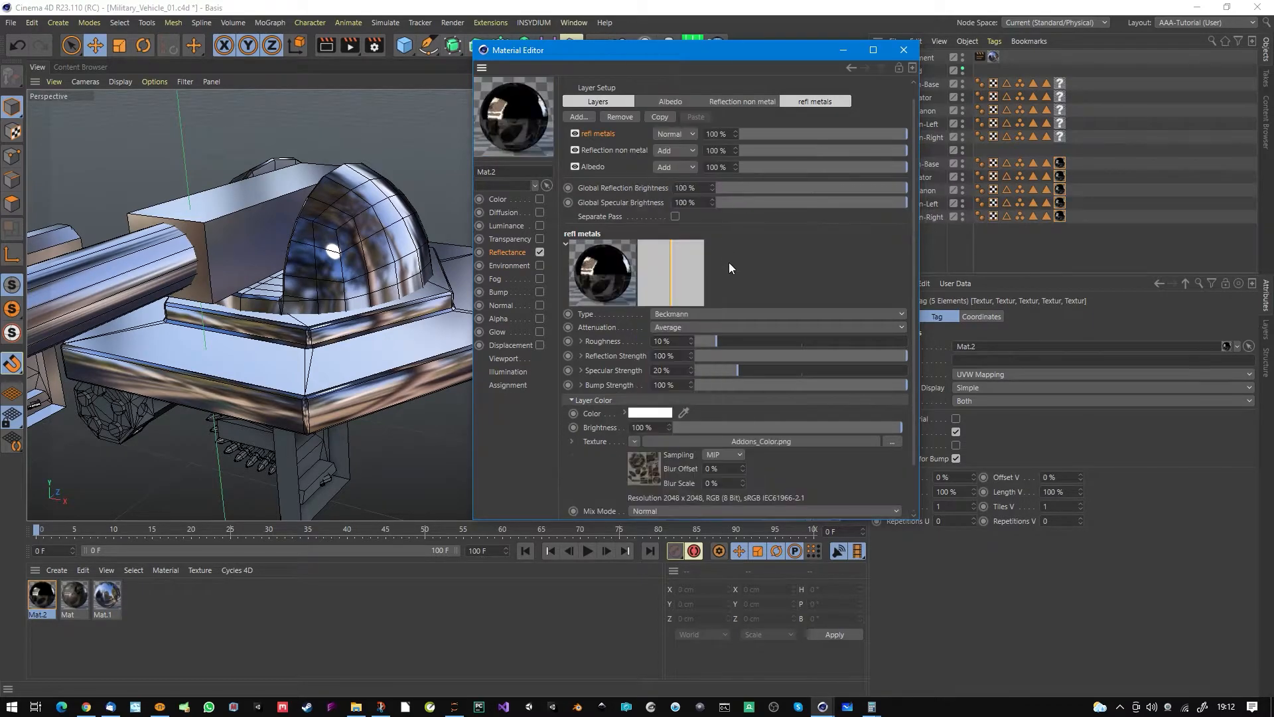
{"action": "left_click_drag", "start_coordinate": [369, 289], "coordinate": [341, 288], "text": "alt"}
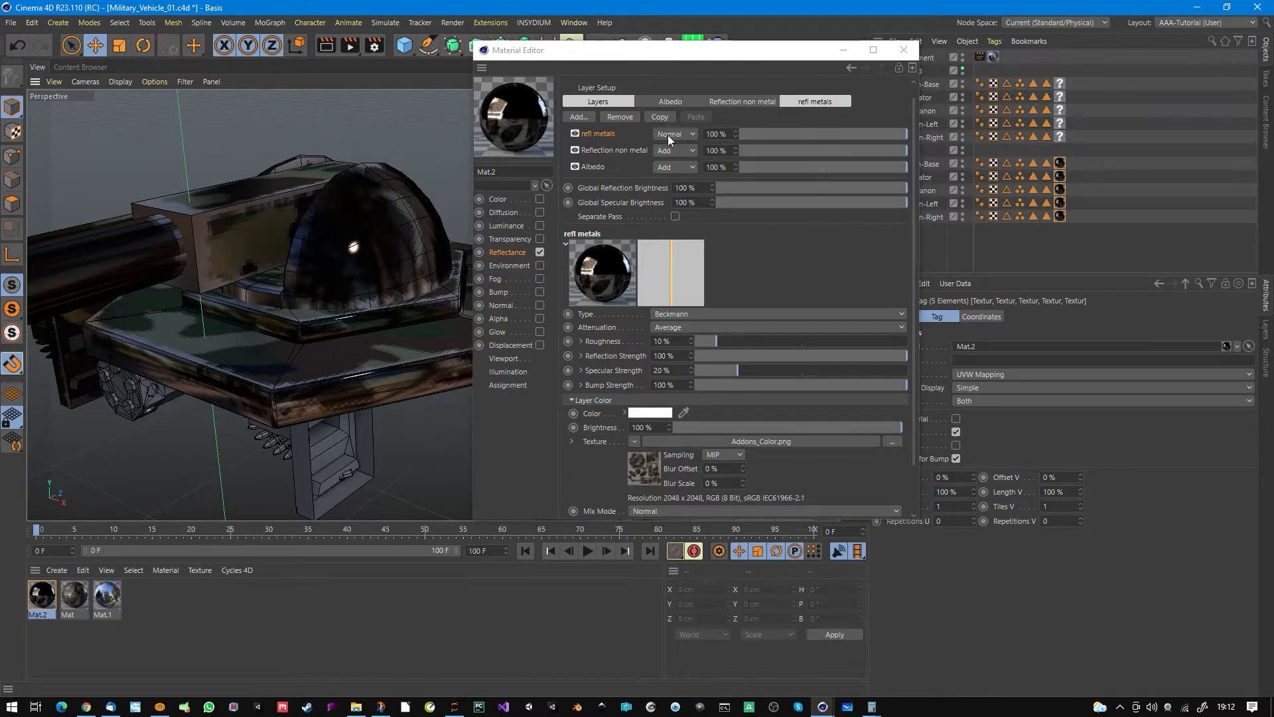
{"action": "left_click", "coordinate": [601, 133]}
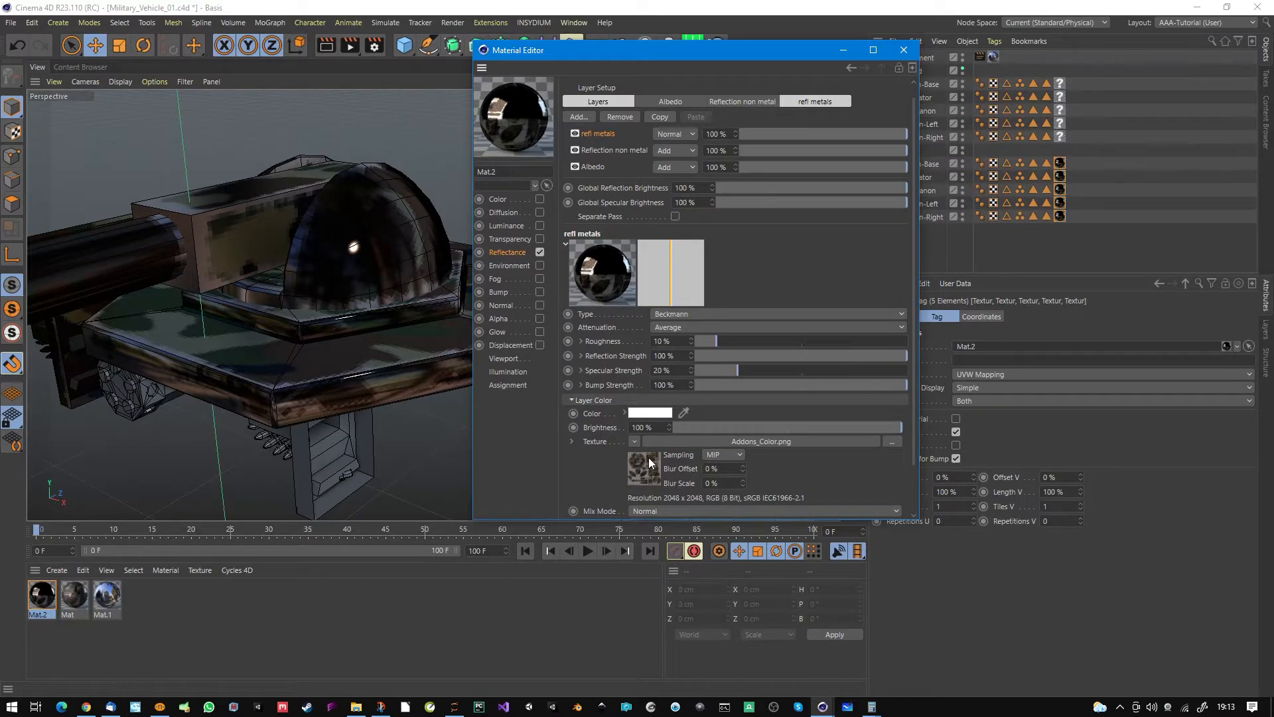
Step: Load Addons_Metalness.png as the layer mask texture of the refl metals layer
{"action": "scroll", "coordinate": [618, 469], "scroll_direction": "down", "scroll_amount": 2}
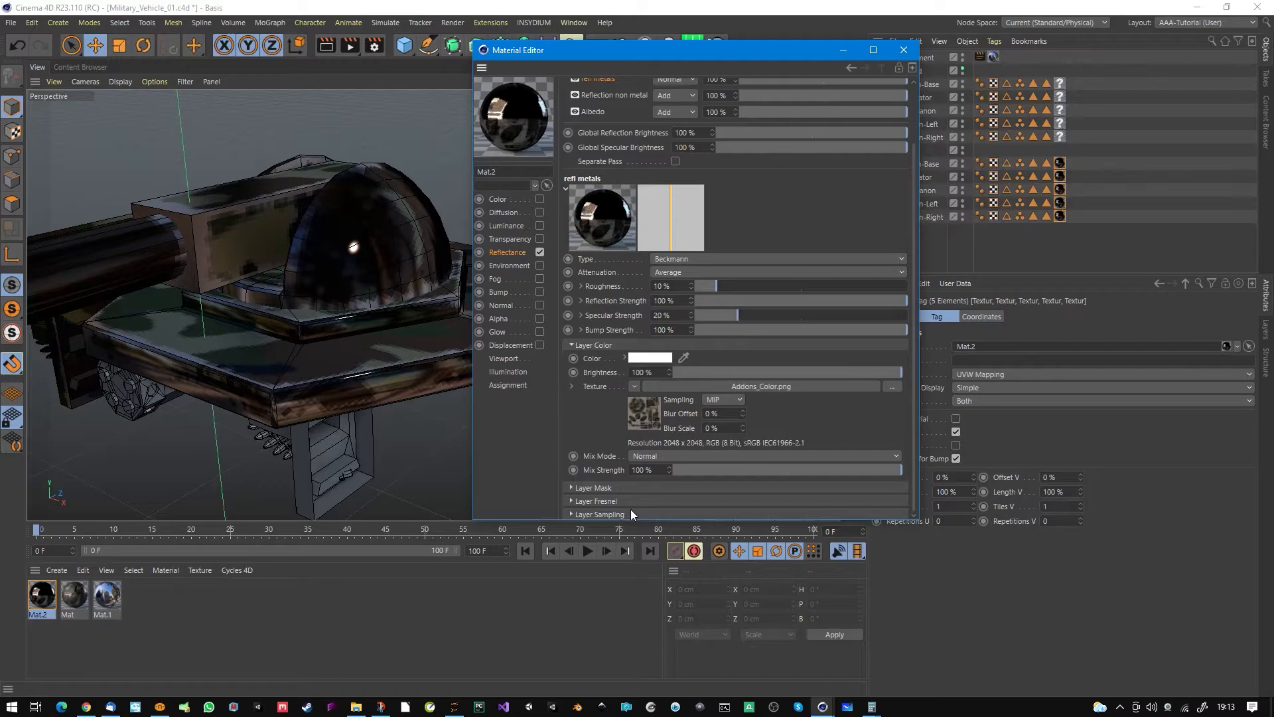
{"action": "left_click", "coordinate": [599, 487]}
{"action": "scroll", "coordinate": [604, 505], "scroll_direction": "down", "scroll_amount": 3}
{"action": "left_click", "coordinate": [632, 455]}
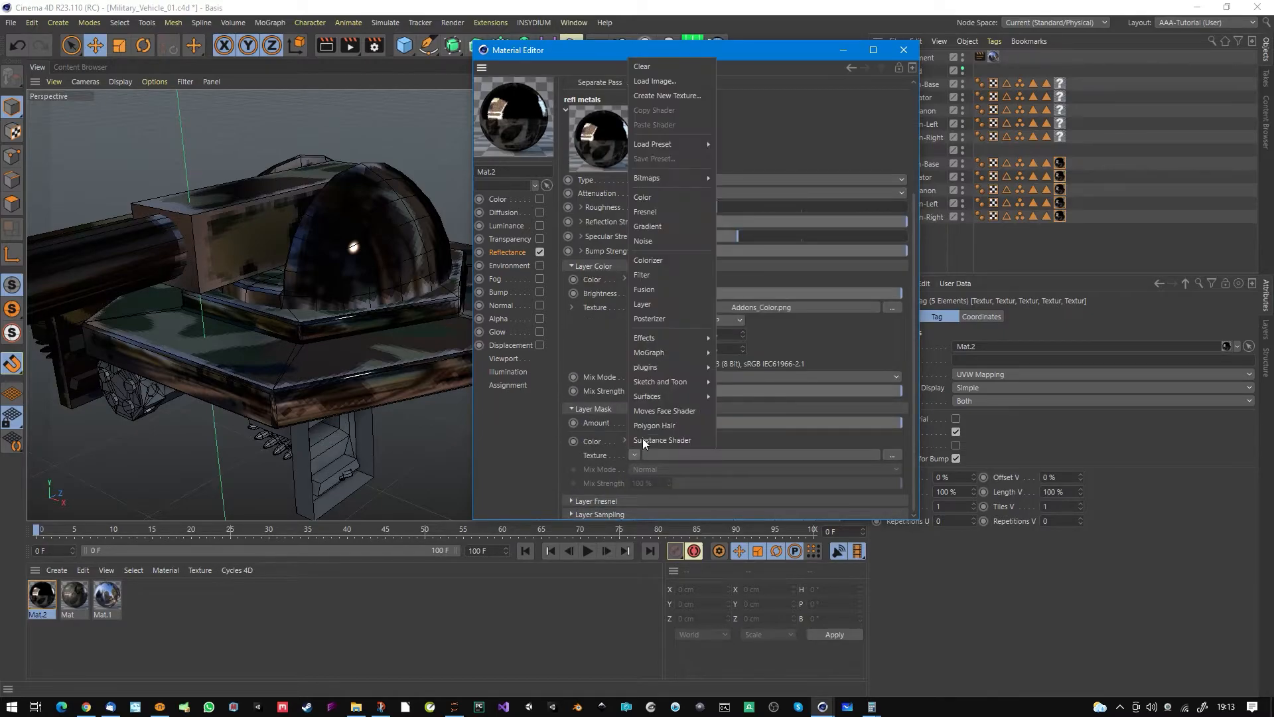
{"action": "mouse_move", "coordinate": [680, 179]}
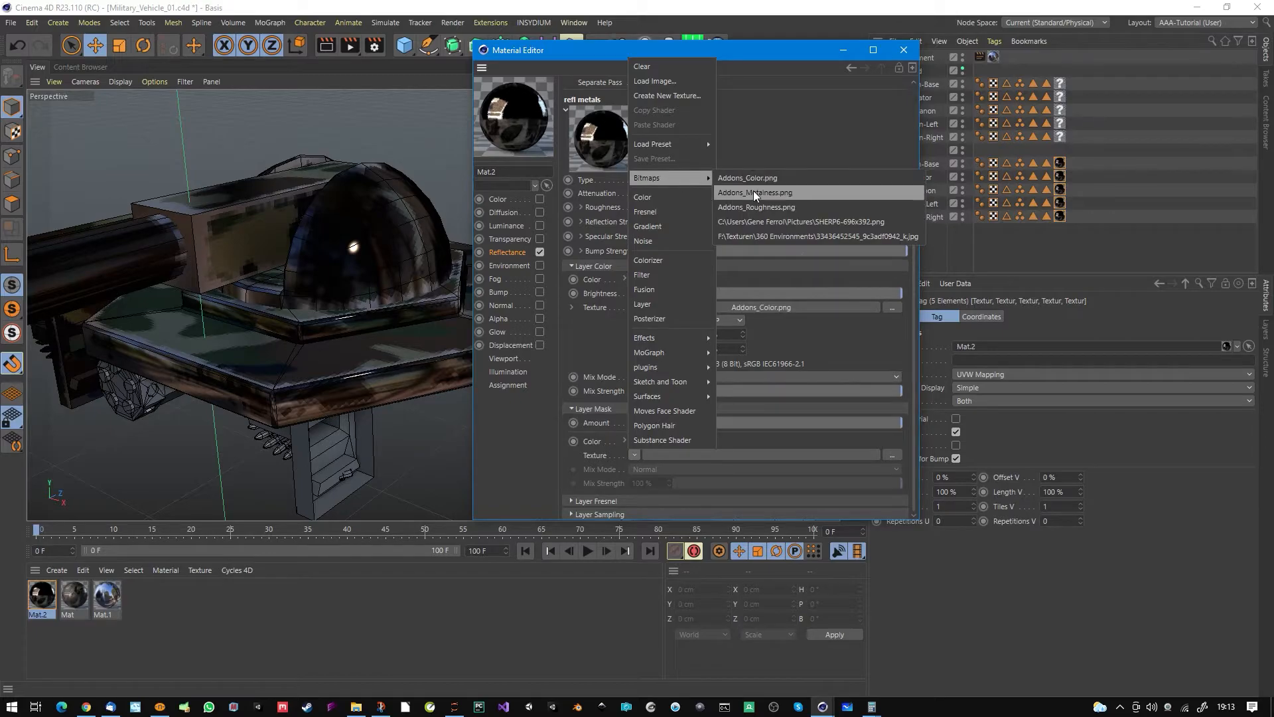
{"action": "left_click", "coordinate": [754, 192]}
{"action": "left_click_drag", "start_coordinate": [344, 242], "coordinate": [312, 284], "text": "alt"}
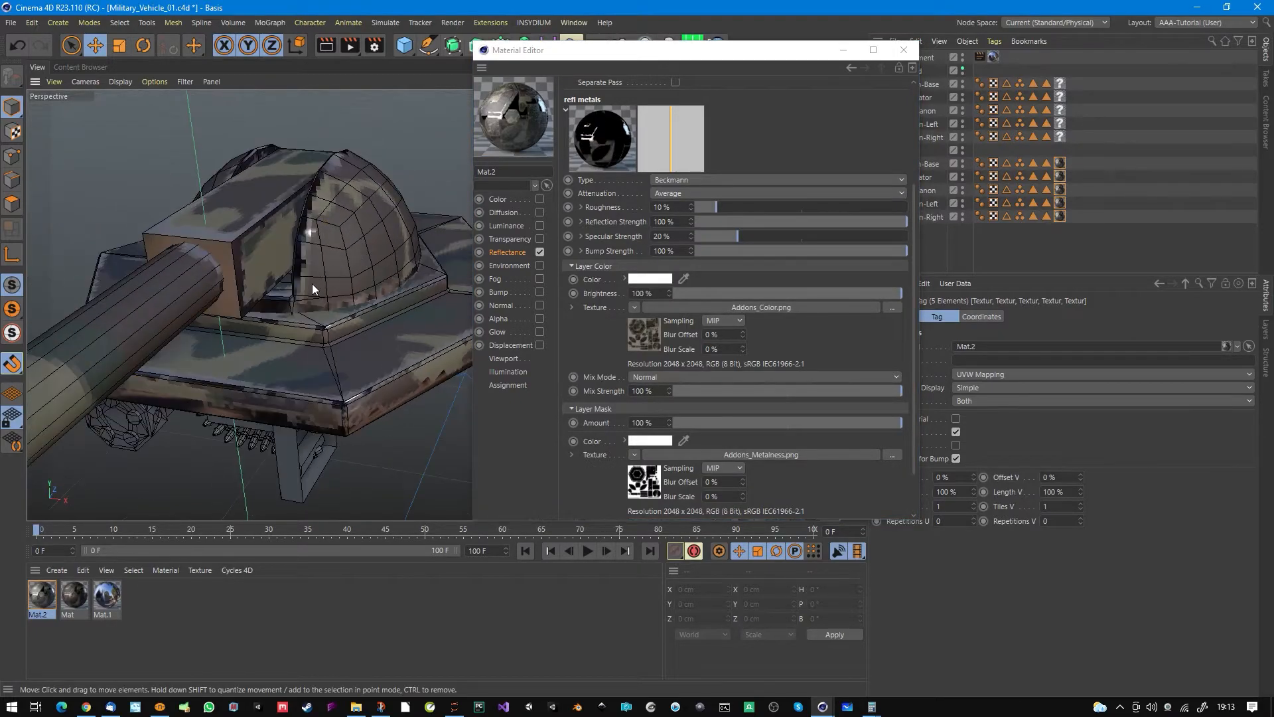
Step: Load Addons_Roughness.png as the roughness texture of the refl metals layer
{"action": "right_click_drag", "start_coordinate": [312, 284], "coordinate": [317, 321], "text": "alt"}
{"action": "left_click_drag", "start_coordinate": [317, 321], "coordinate": [240, 343], "text": "alt"}
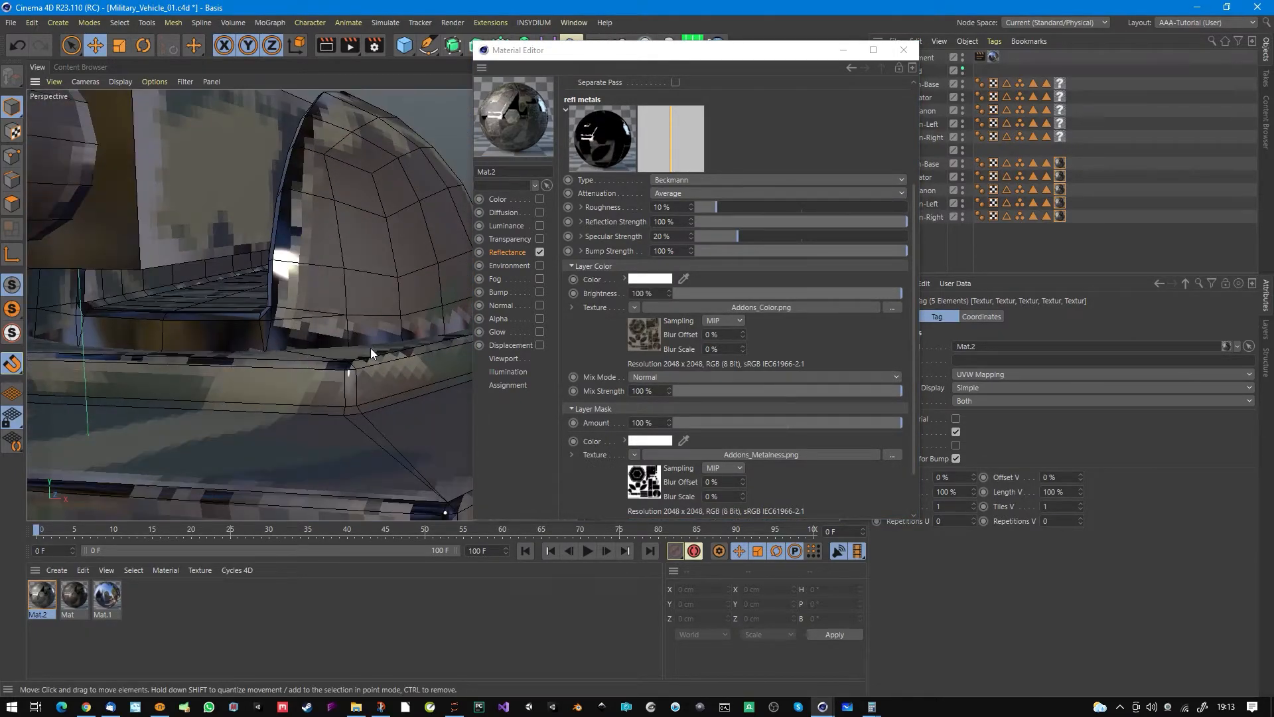
{"action": "left_click_drag", "start_coordinate": [400, 317], "coordinate": [335, 324], "text": "alt"}
{"action": "scroll", "coordinate": [337, 331], "scroll_direction": "down", "scroll_amount": 5}
{"action": "scroll", "coordinate": [590, 349], "scroll_direction": "up", "scroll_amount": 2}
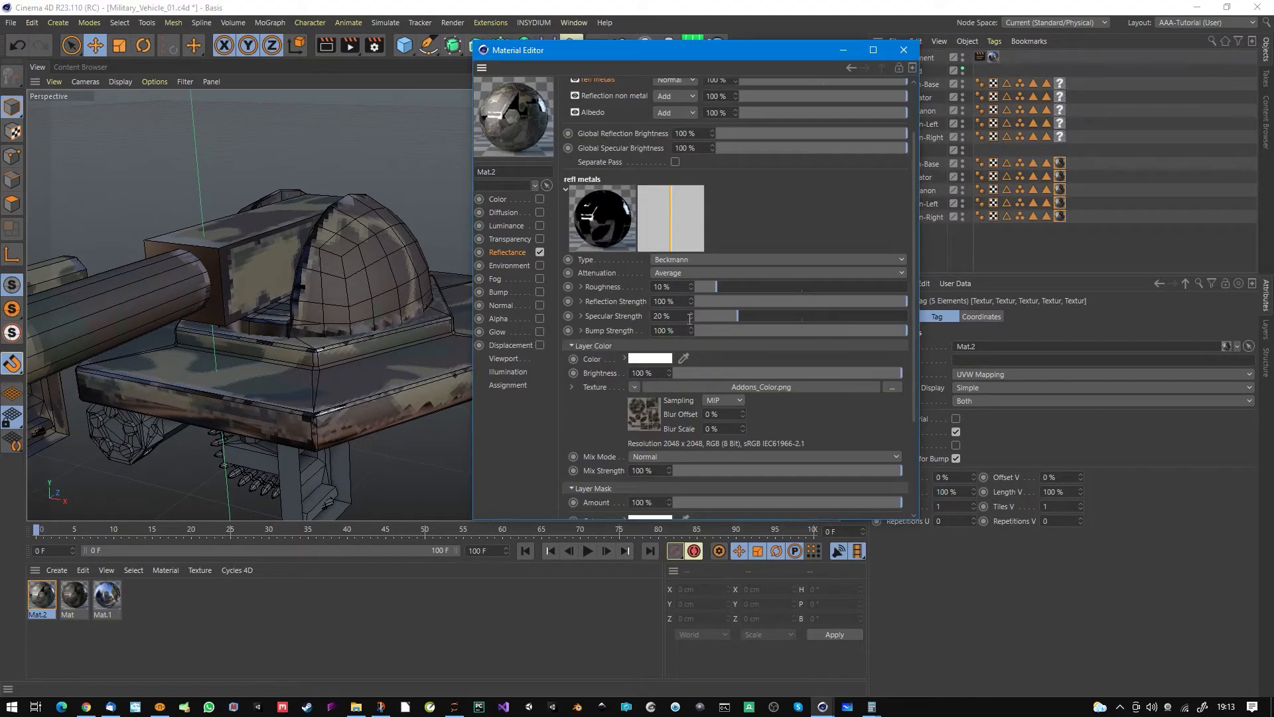
{"action": "left_click", "coordinate": [582, 287]}
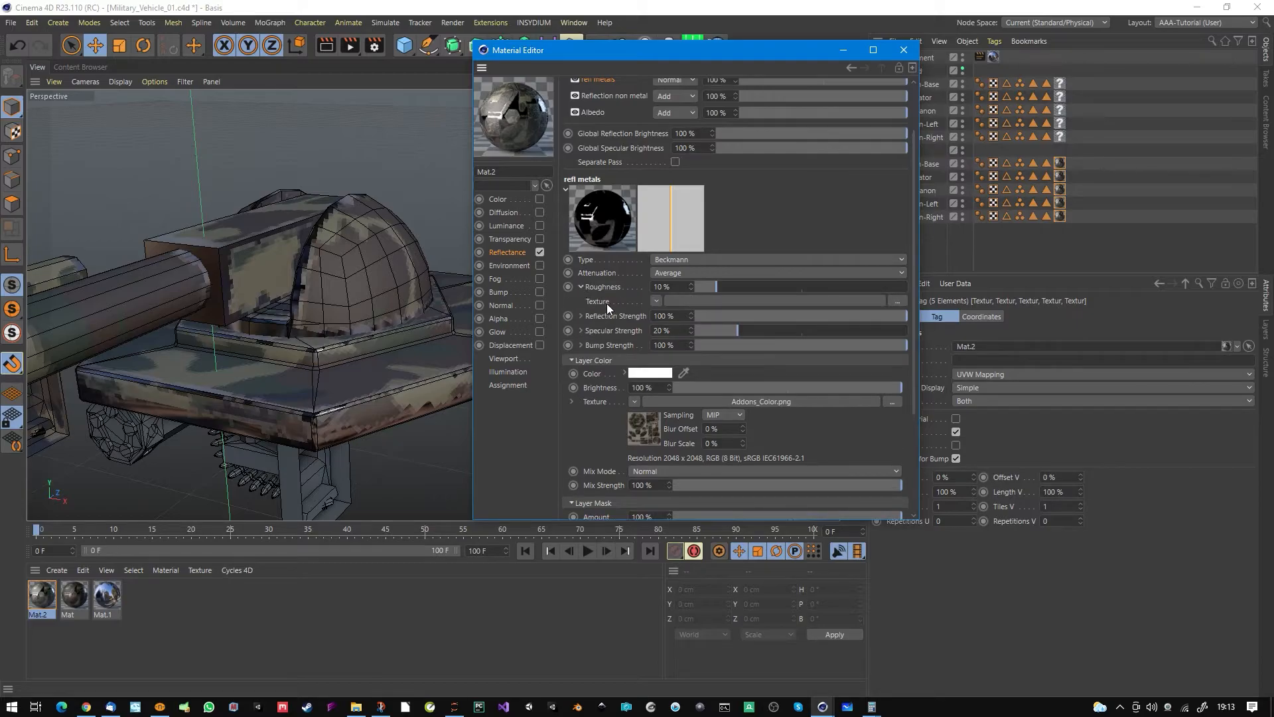
{"action": "left_click", "coordinate": [655, 300]}
{"action": "mouse_move", "coordinate": [700, 423]}
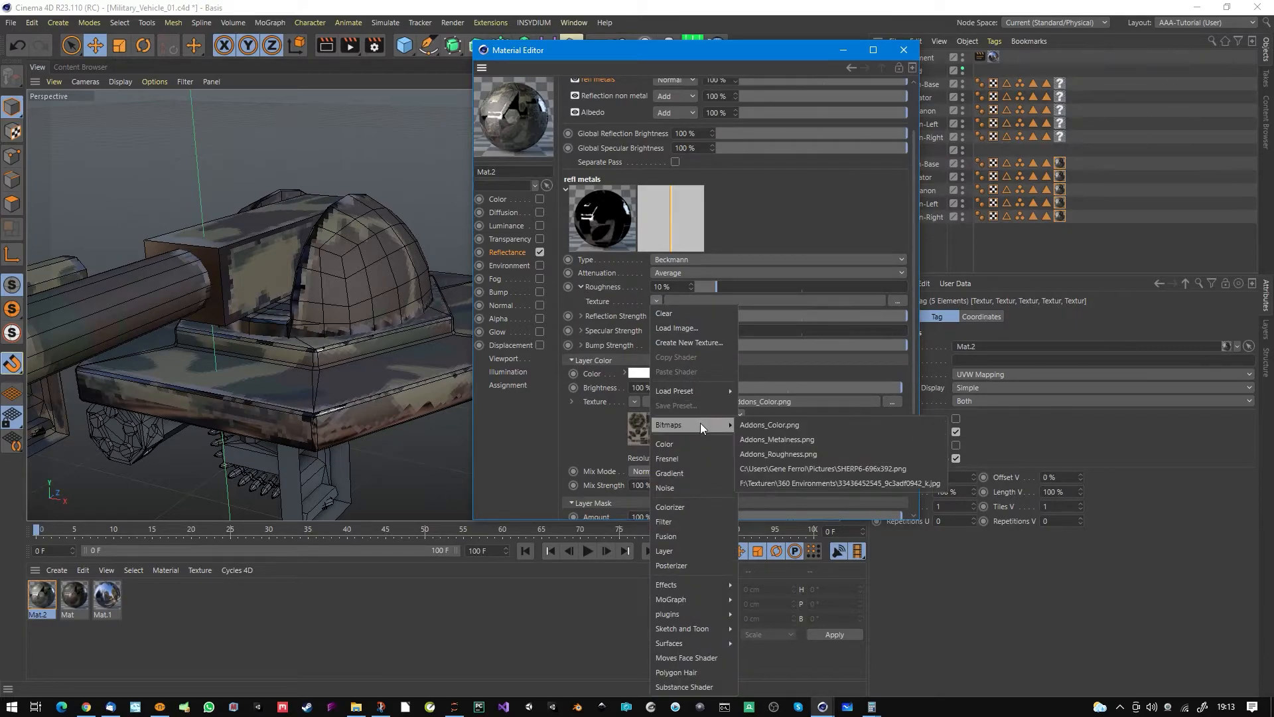
{"action": "left_click", "coordinate": [801, 455]}
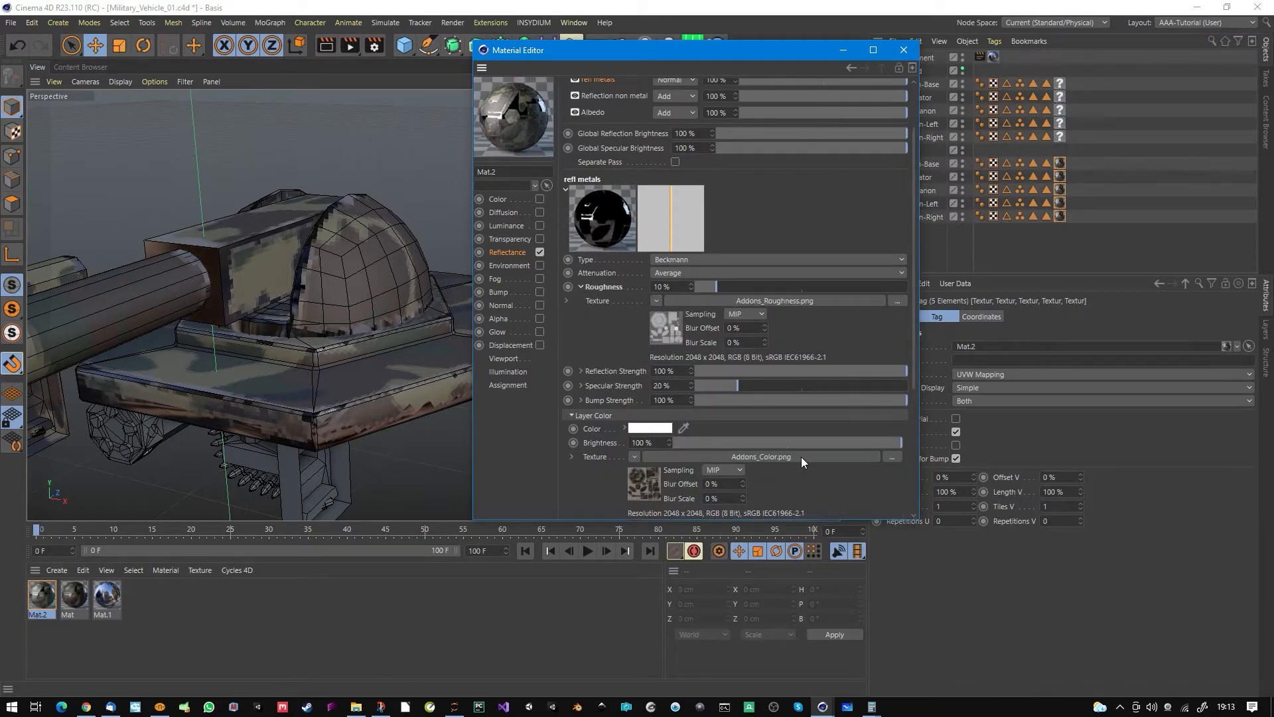
Step: Set the refl metals layer's roughness to 94% and check the turret's metal edges up close
{"action": "left_click_drag", "start_coordinate": [730, 286], "coordinate": [932, 289]}
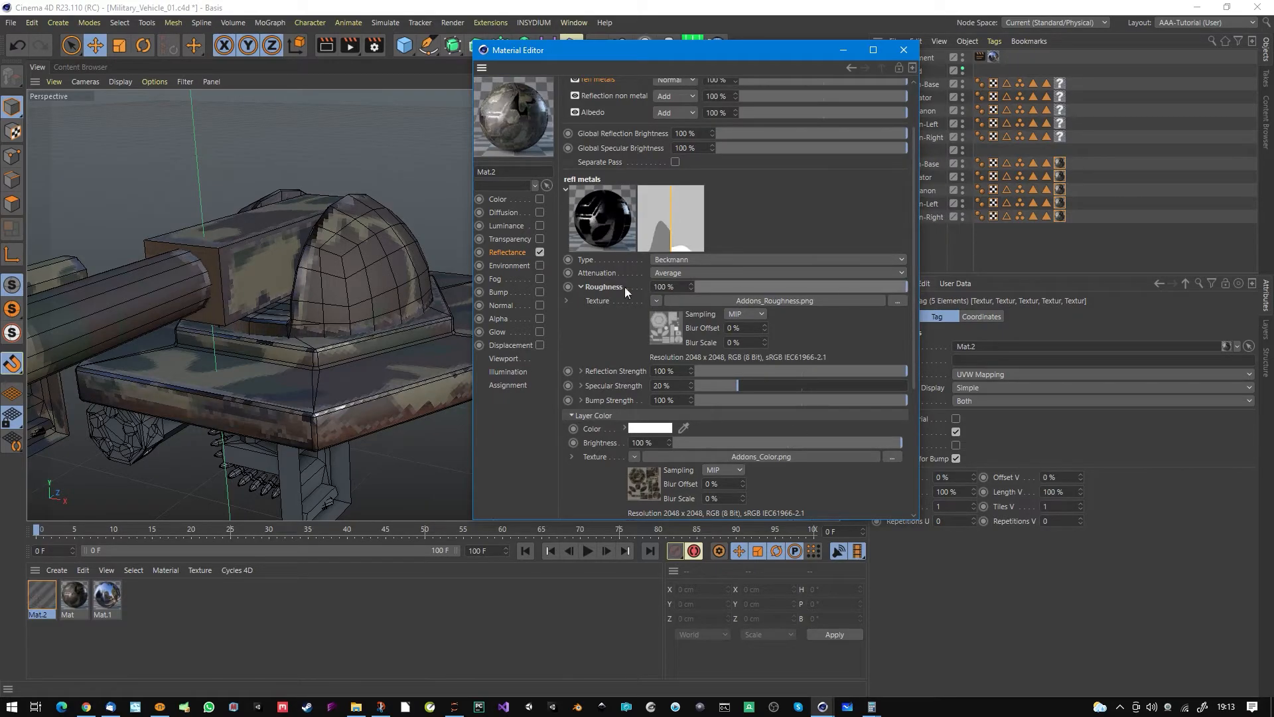
{"action": "scroll", "coordinate": [364, 316], "scroll_direction": "up", "scroll_amount": 4}
{"action": "scroll", "coordinate": [368, 321], "scroll_direction": "up", "scroll_amount": 1}
{"action": "mouse_move", "coordinate": [894, 288]}
{"action": "left_mouse_down"}
{"action": "mouse_move", "coordinate": [875, 293]}
{"action": "mouse_move", "coordinate": [894, 289]}
{"action": "left_mouse_up"}
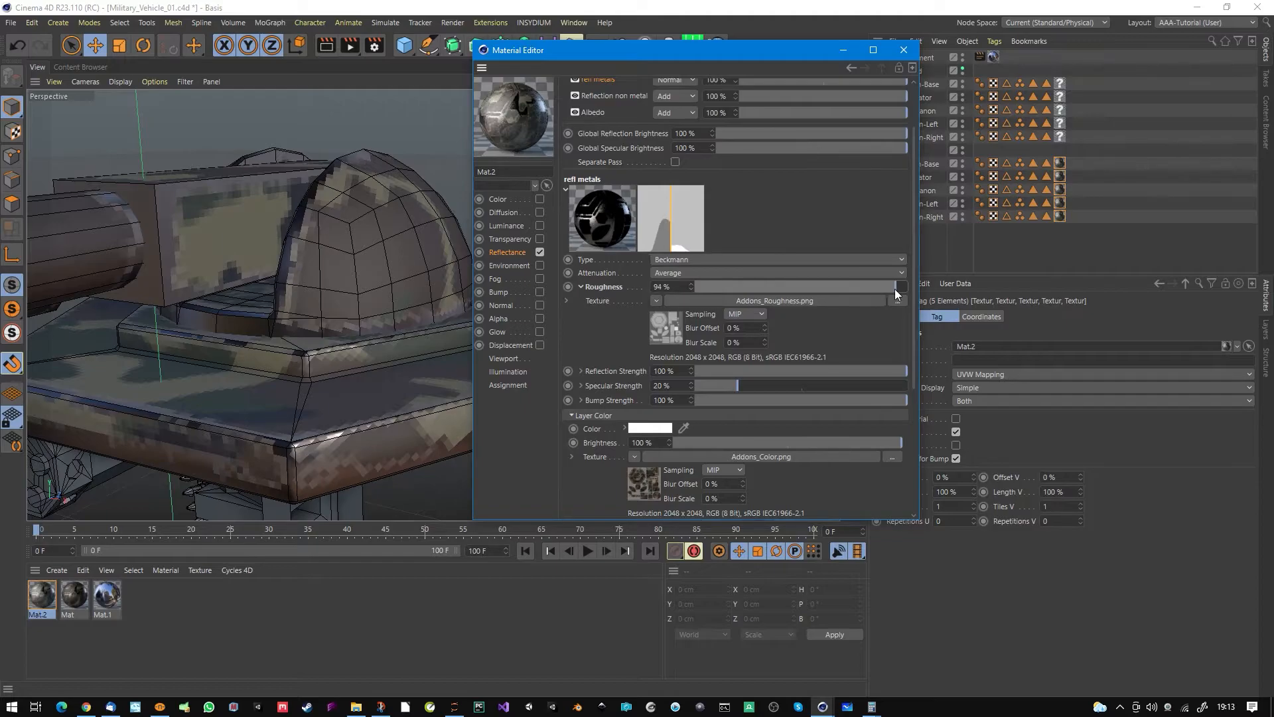
{"action": "scroll", "coordinate": [309, 342], "scroll_direction": "up", "scroll_amount": 2}
{"action": "left_click_drag", "start_coordinate": [307, 350], "coordinate": [465, 380], "text": "alt"}
{"action": "scroll", "coordinate": [609, 484], "scroll_direction": "down", "scroll_amount": 5}
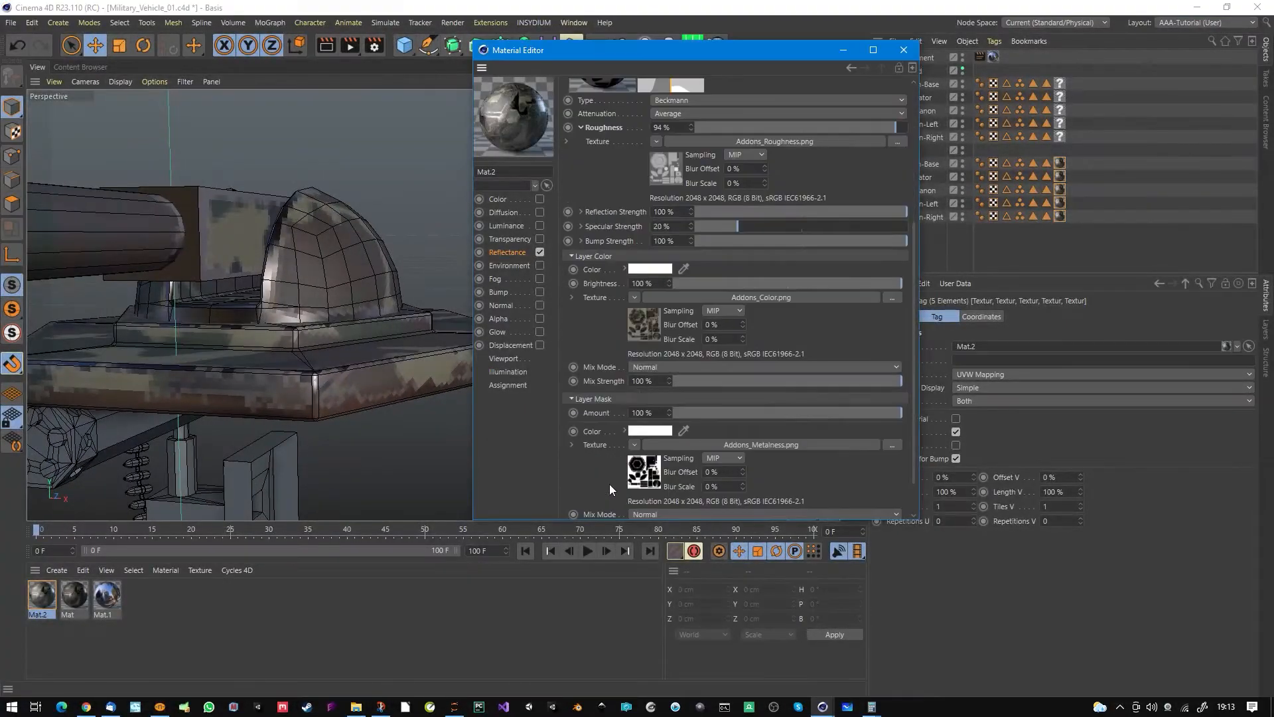
Step: Set the refl metals layer's Fresnel to Conductor with the Copper preset, trying Copper Oxide as well, and close the Material Editor
{"action": "scroll", "coordinate": [611, 474], "scroll_direction": "down", "scroll_amount": 2}
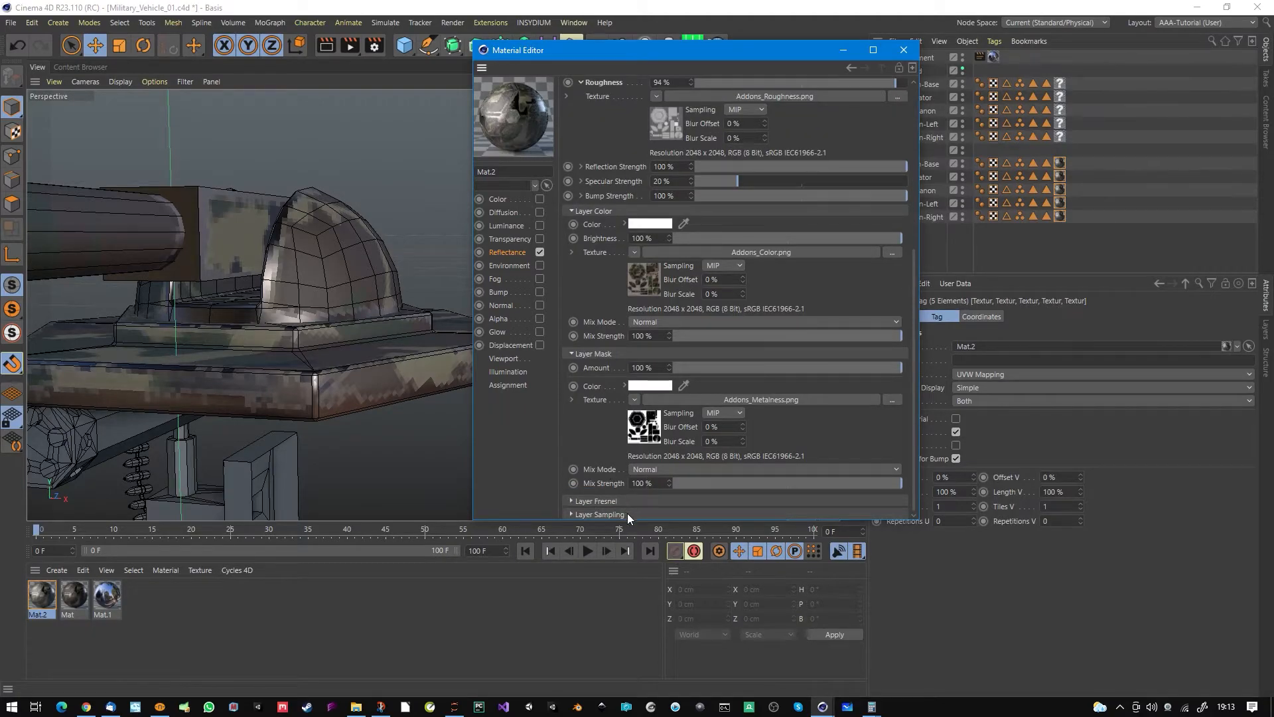
{"action": "left_click", "coordinate": [630, 500]}
{"action": "left_click", "coordinate": [651, 428]}
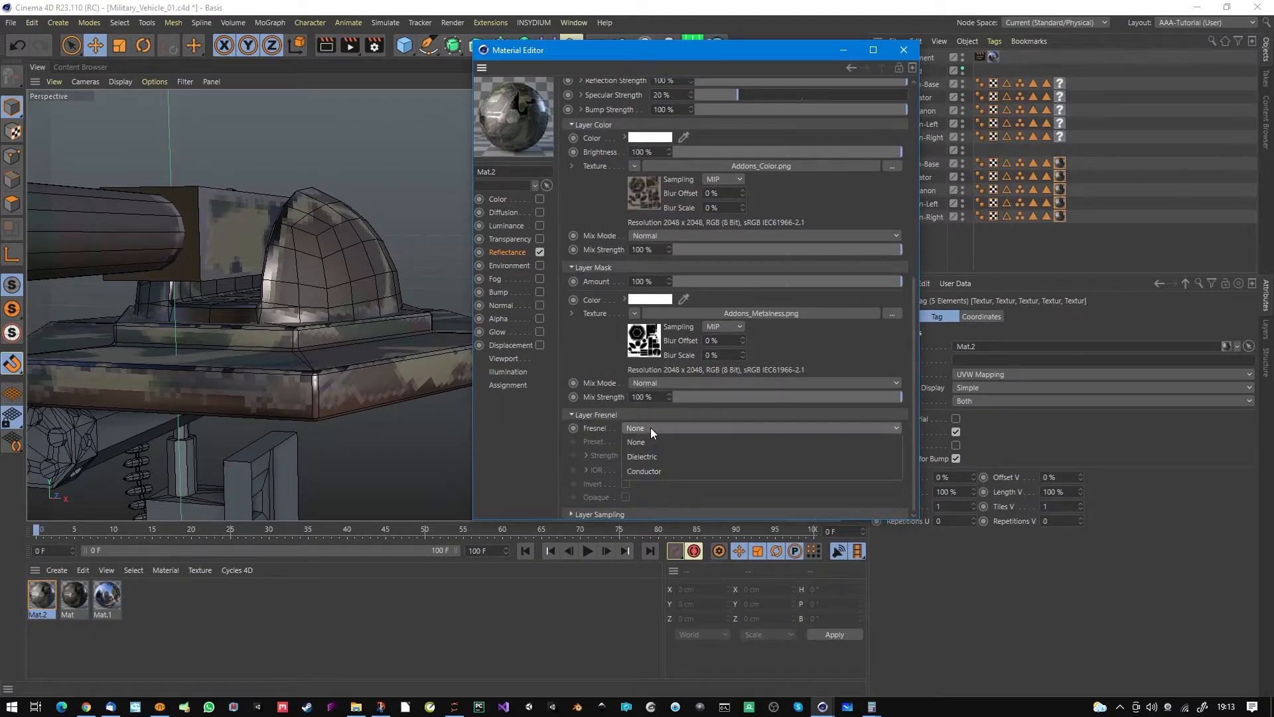
{"action": "left_click", "coordinate": [656, 469]}
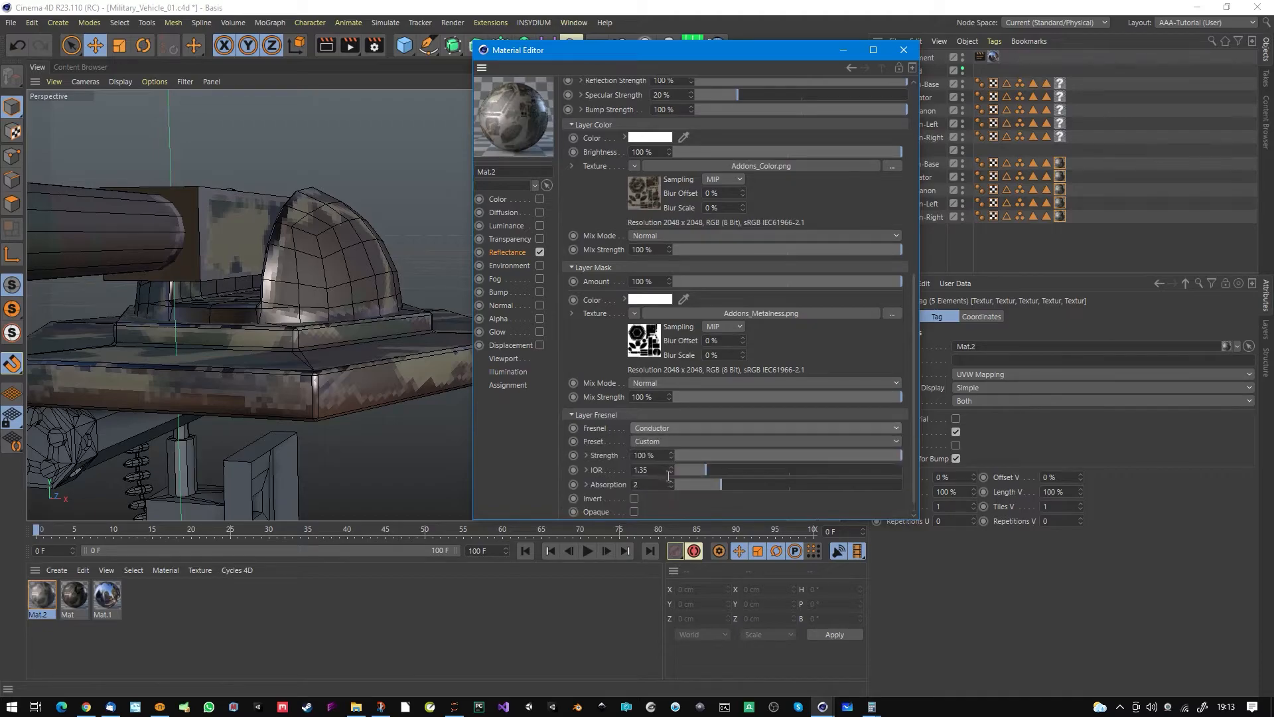
{"action": "left_click", "coordinate": [659, 439]}
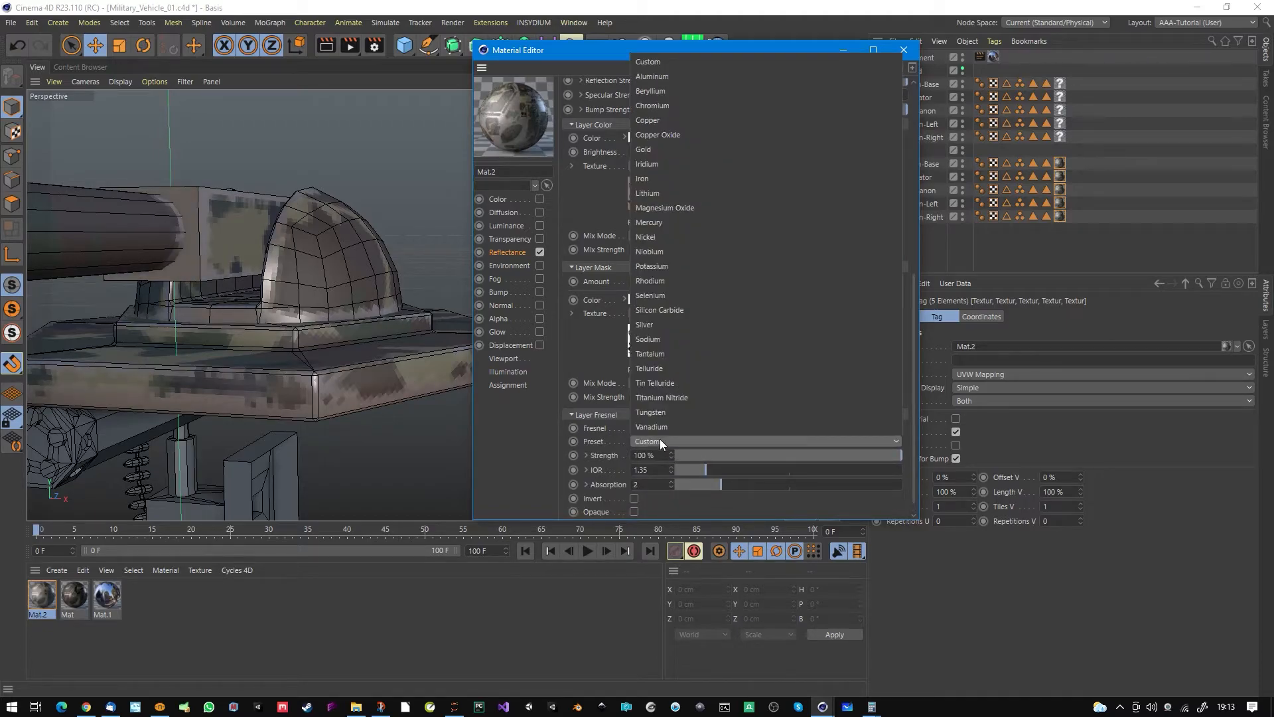
{"action": "left_click", "coordinate": [687, 119]}
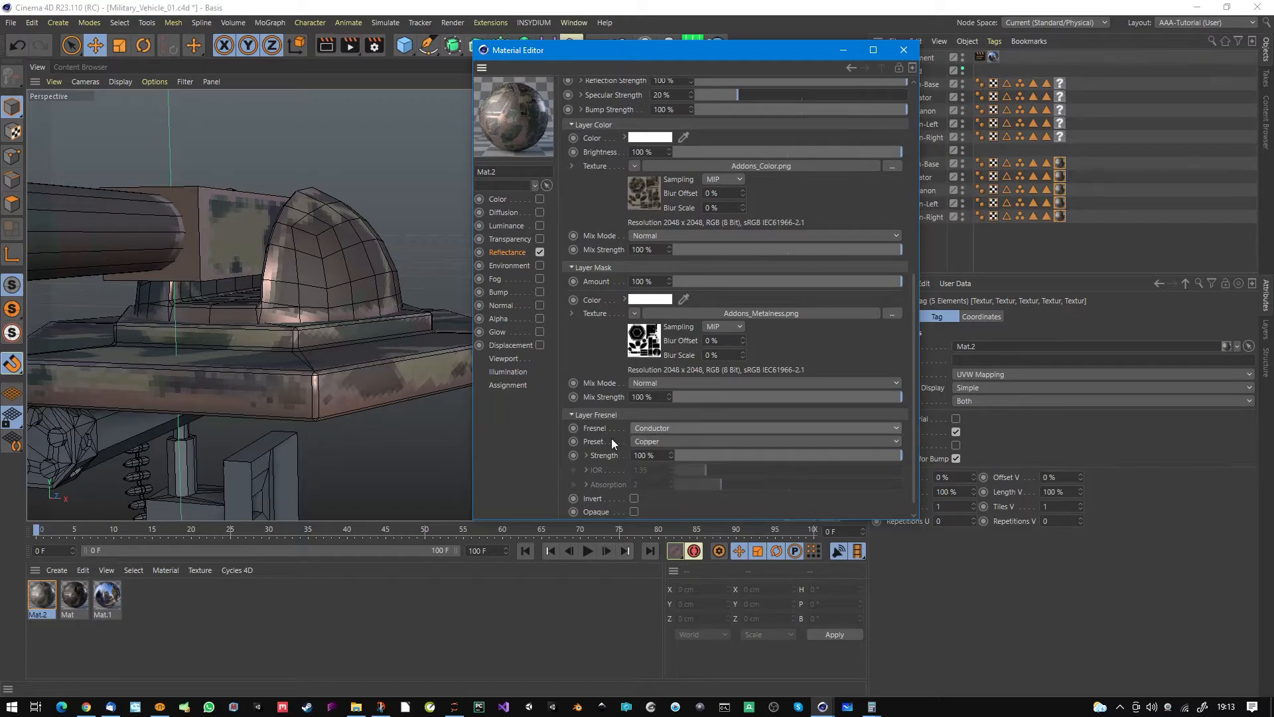
{"action": "left_click", "coordinate": [641, 442]}
{"action": "left_click", "coordinate": [664, 135]}
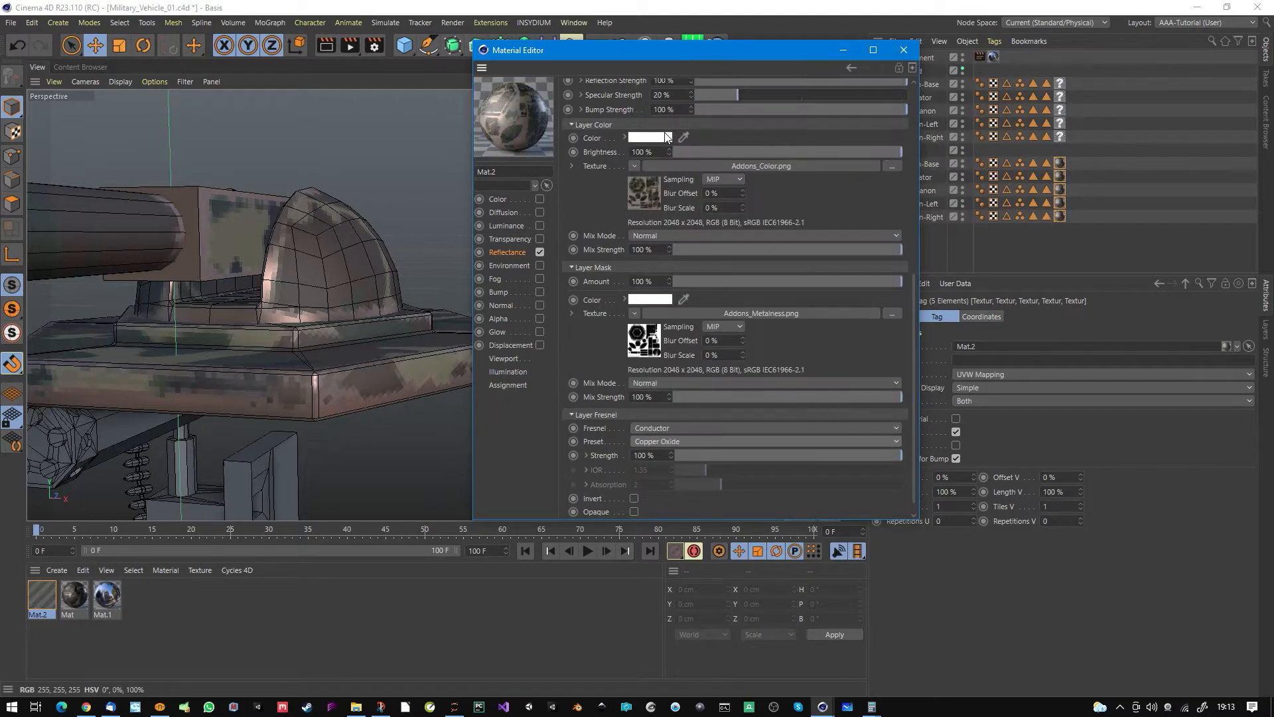
{"action": "left_click", "coordinate": [671, 441]}
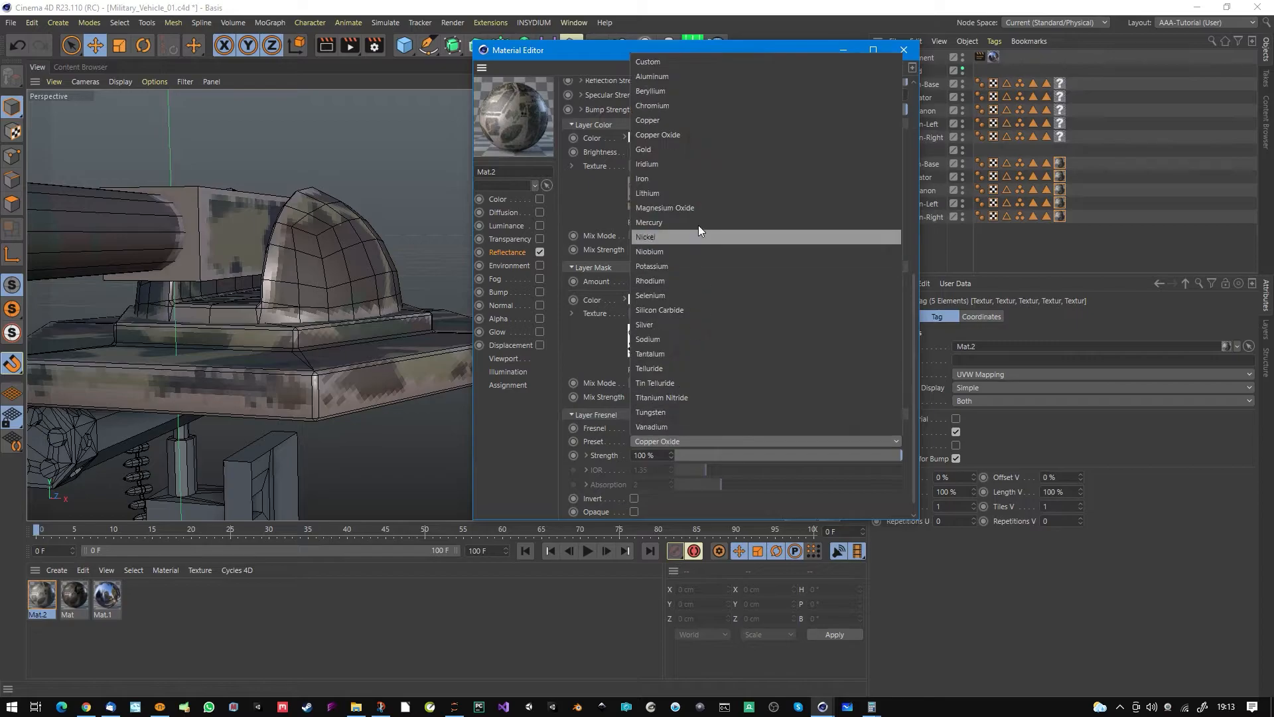
{"action": "left_click", "coordinate": [680, 121]}
{"action": "left_click_drag", "start_coordinate": [267, 366], "coordinate": [268, 330], "text": "alt"}
{"action": "left_click", "coordinate": [904, 50]}
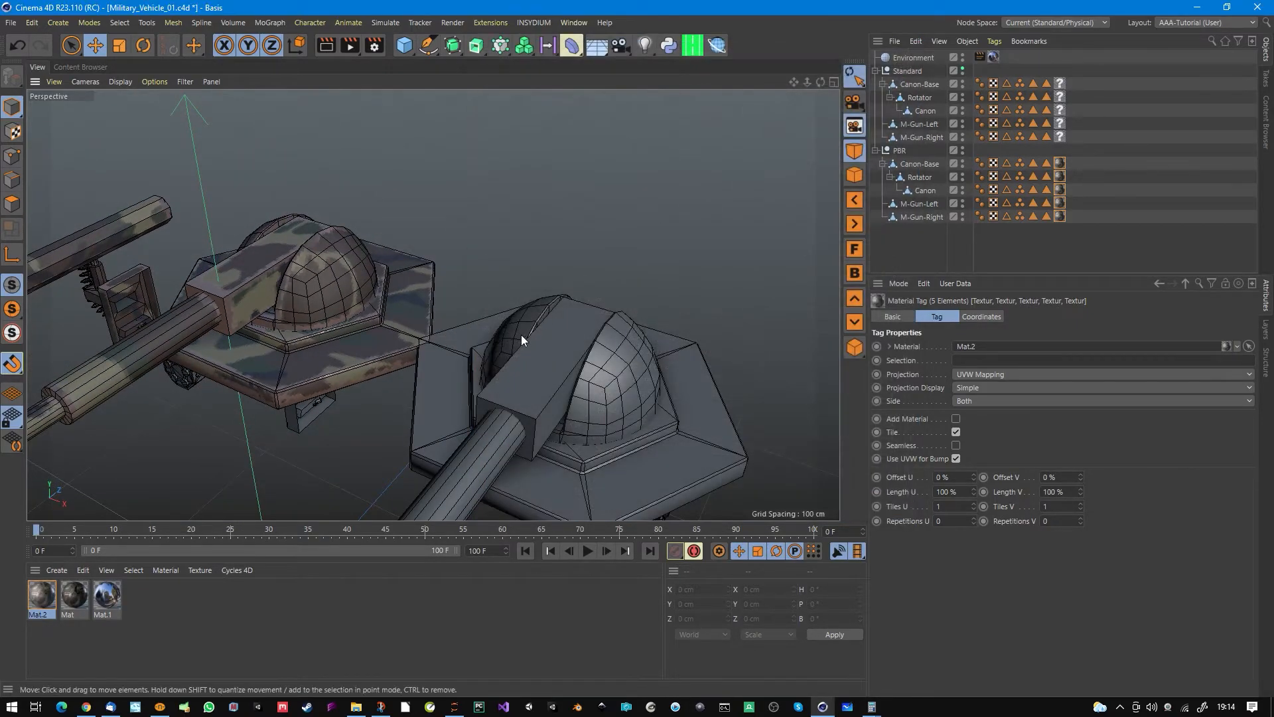
Step: Assign the Mat material to the texture tags of all five objects in the Standard group
{"action": "left_click_drag", "start_coordinate": [507, 357], "coordinate": [527, 313], "text": "alt"}
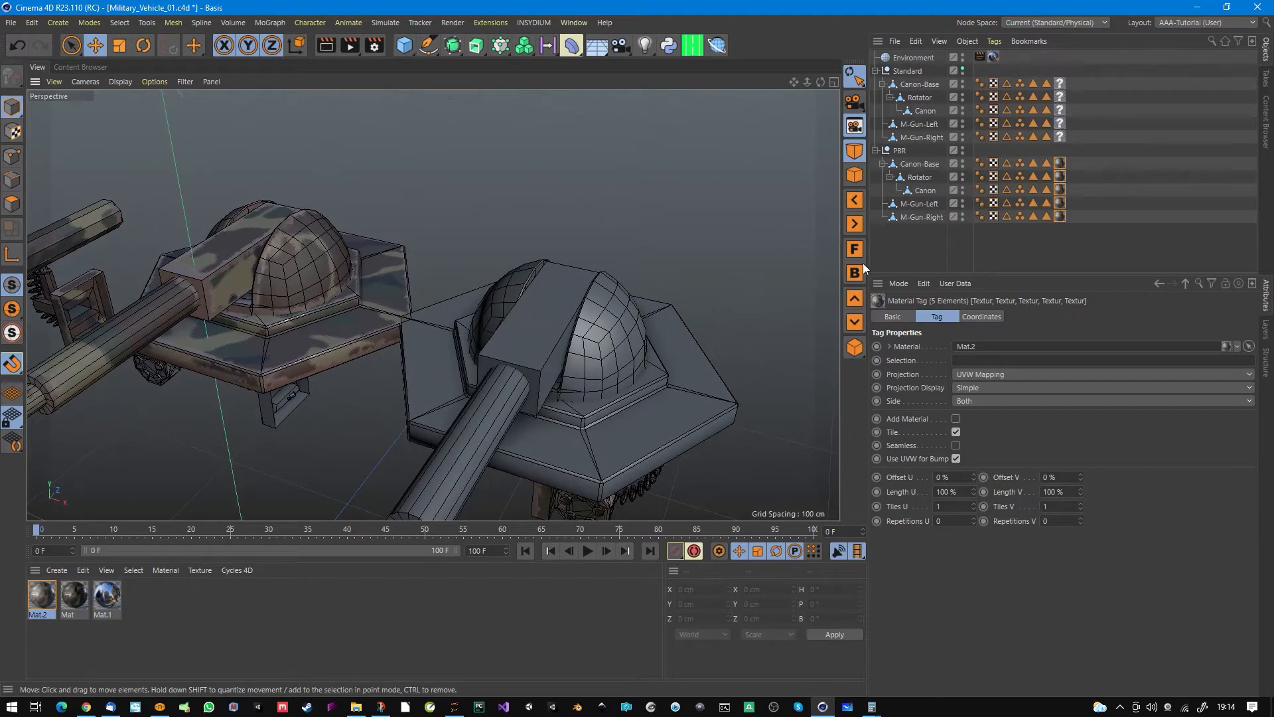
{"action": "left_click", "coordinate": [1062, 99]}
{"action": "left_click", "coordinate": [1060, 138], "text": "shift"}
{"action": "left_click_drag", "start_coordinate": [85, 596], "coordinate": [971, 353]}
{"action": "left_click_drag", "start_coordinate": [538, 399], "coordinate": [358, 352], "text": "alt"}
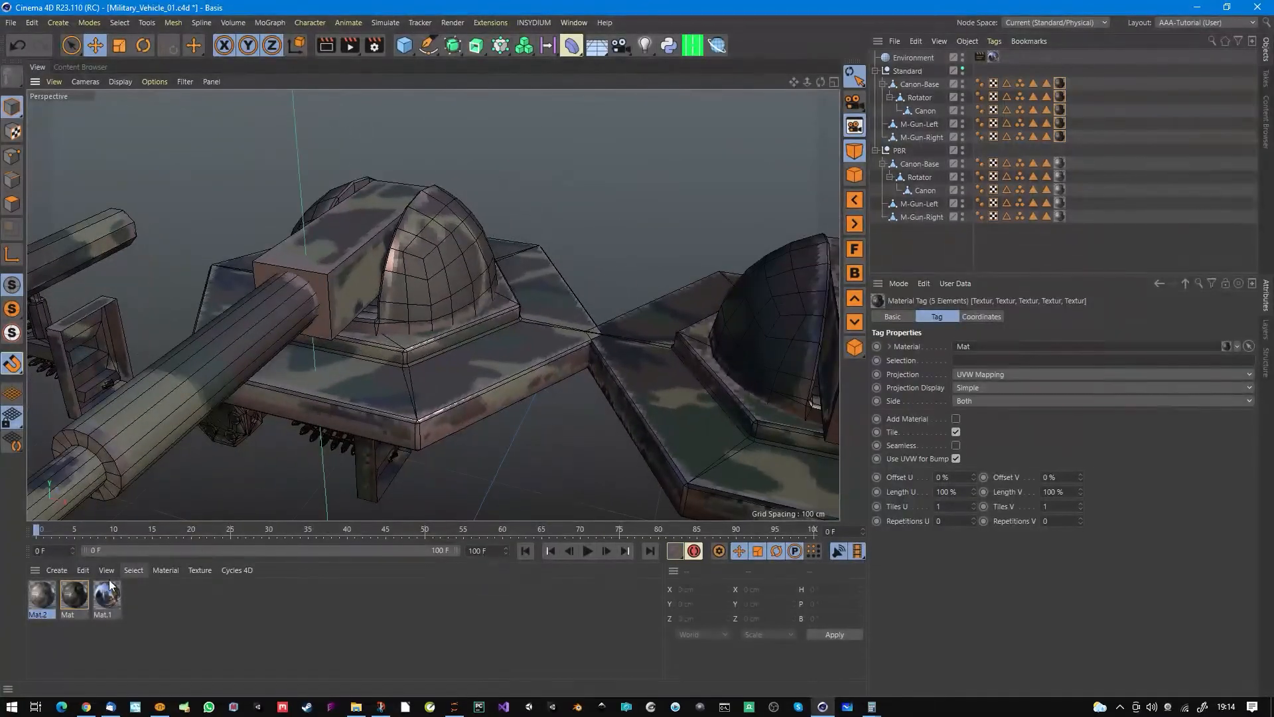
Step: Open the materials for editing and raise the layer color brightness of Mat's Non-metal layer to 30%, comparing both turrets
{"action": "left_click", "coordinate": [45, 595]}
{"action": "double_click", "coordinate": [45, 595]}
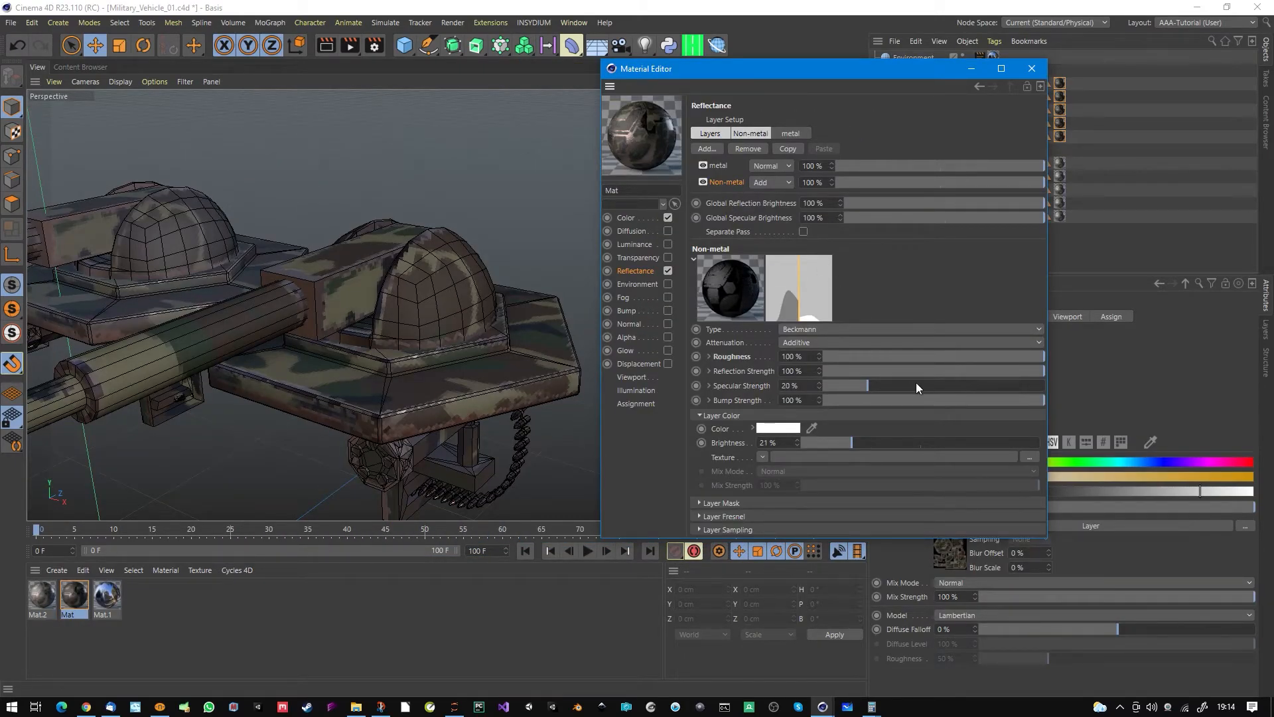
{"action": "left_click_drag", "start_coordinate": [876, 443], "coordinate": [844, 455]}
{"action": "left_click_drag", "start_coordinate": [445, 328], "coordinate": [263, 322], "text": "alt"}
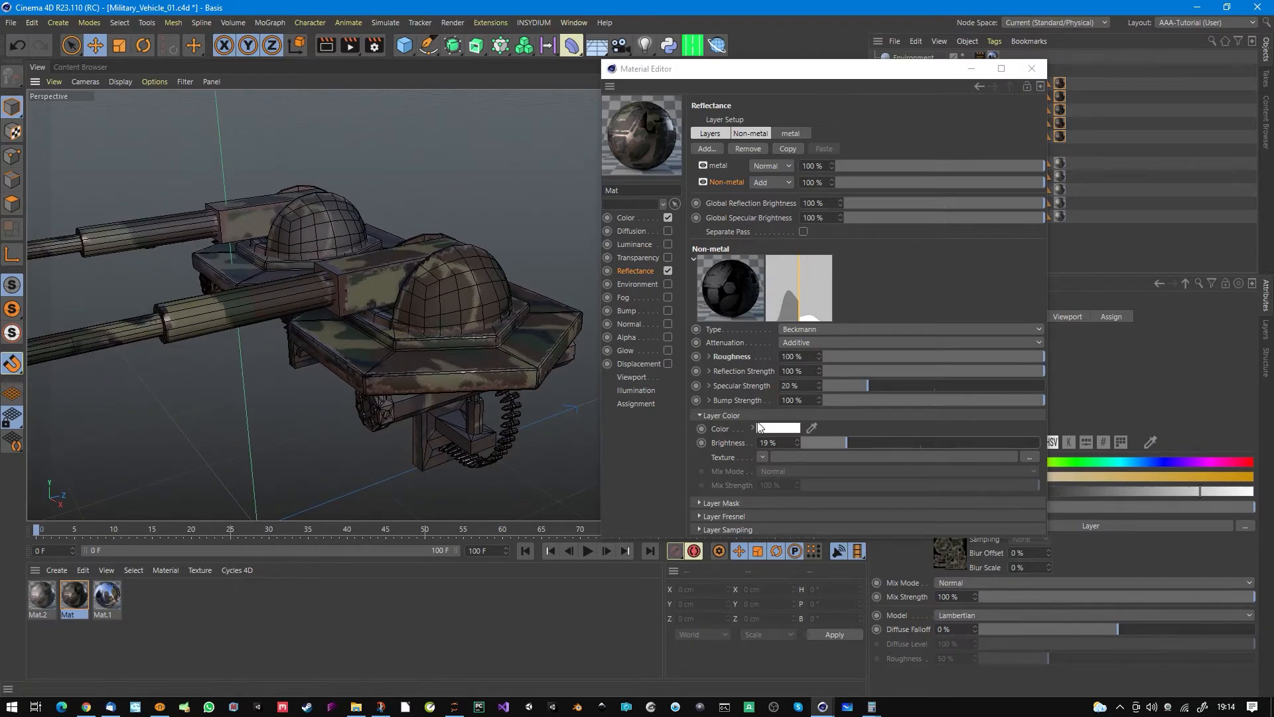
{"action": "left_click_drag", "start_coordinate": [847, 443], "coordinate": [874, 436]}
{"action": "left_click_drag", "start_coordinate": [492, 312], "coordinate": [332, 297], "text": "alt"}
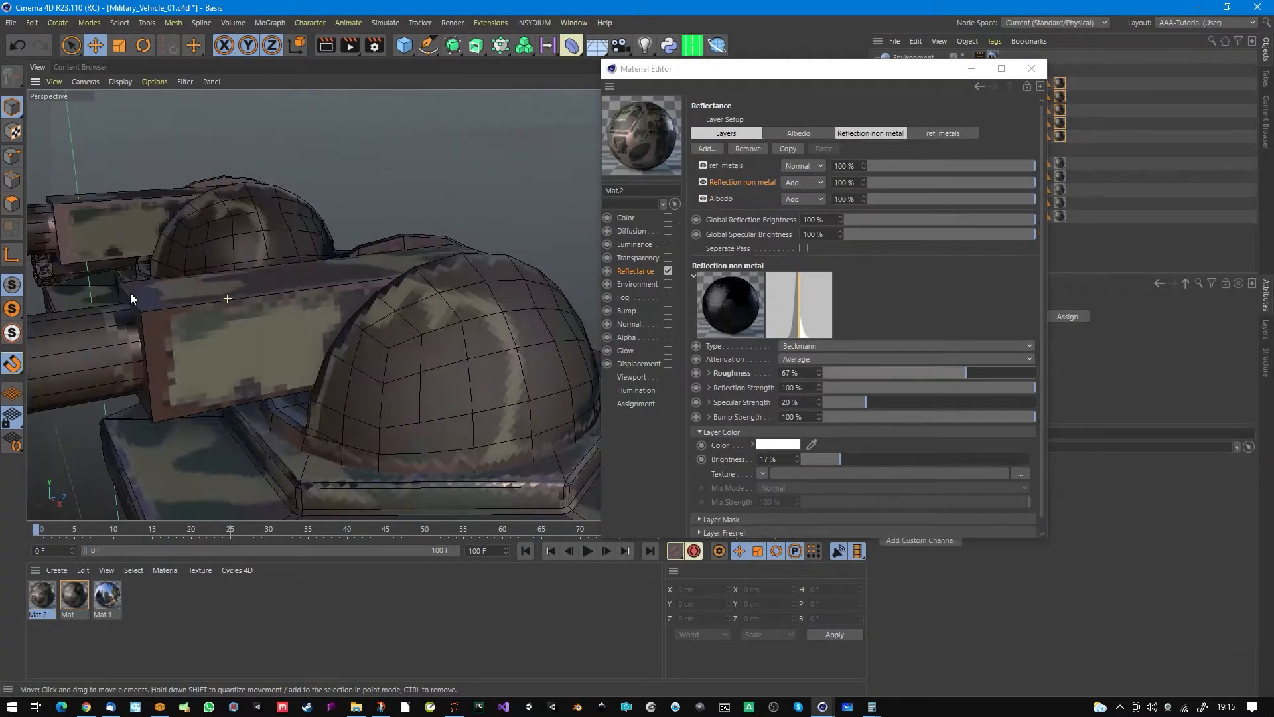
Step: Set the roughness of Mat.2's Reflection non metal layer to 100%
{"action": "left_click_drag", "start_coordinate": [130, 293], "coordinate": [341, 321], "text": "alt"}
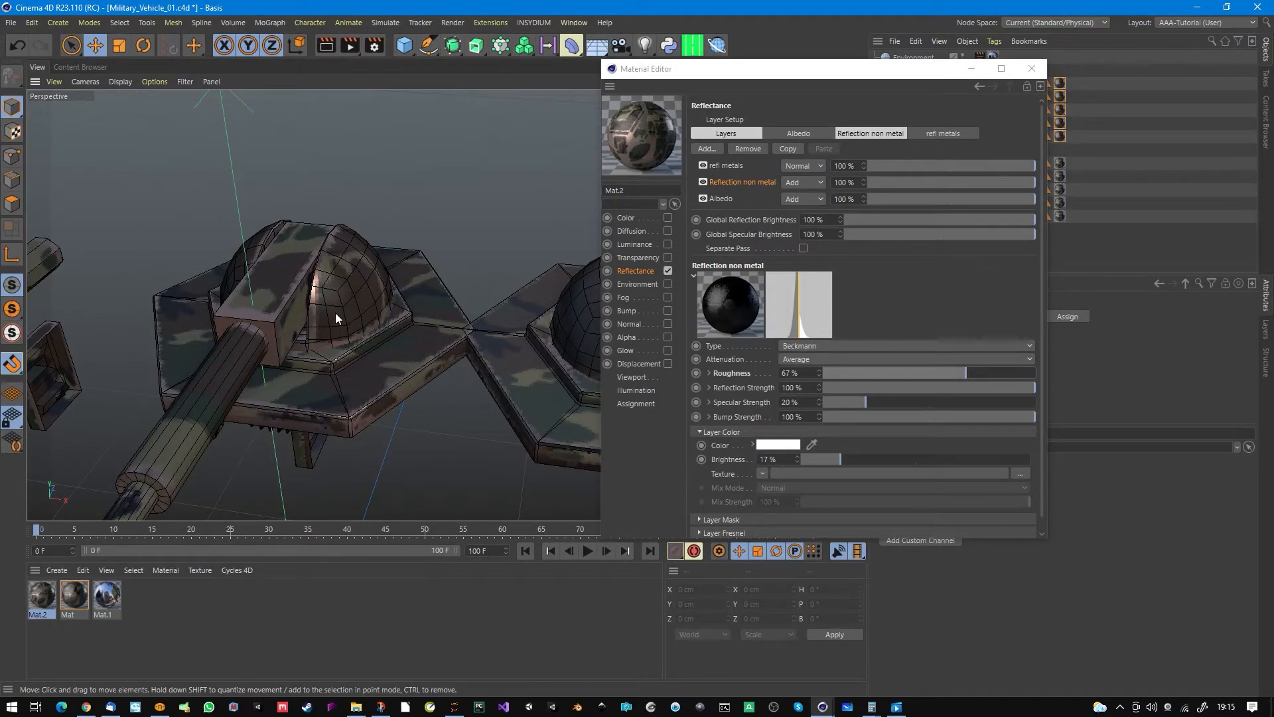
{"action": "left_click_drag", "start_coordinate": [989, 371], "coordinate": [1049, 365]}
{"action": "mouse_move", "coordinate": [297, 289]}
{"action": "left_mouse_down", "text": "alt"}
{"action": "mouse_move", "coordinate": [321, 297]}
{"action": "mouse_move", "coordinate": [321, 285]}
{"action": "left_mouse_up", "text": "alt"}
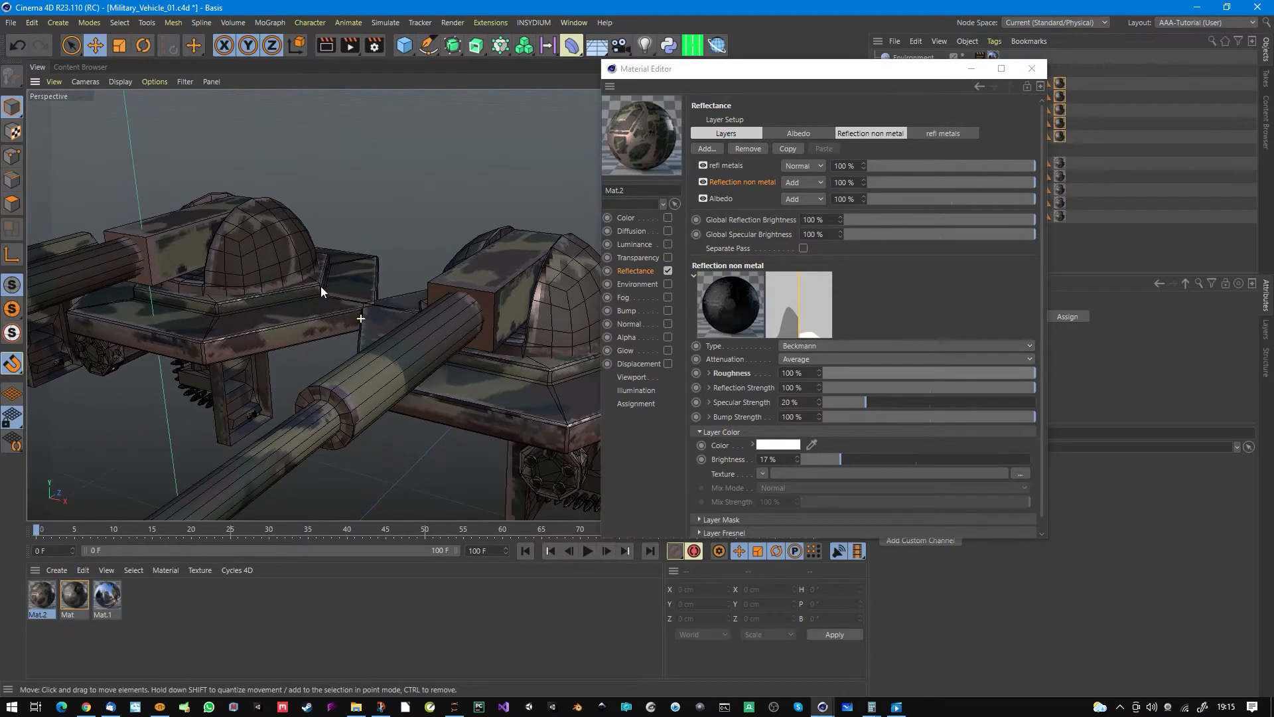
Step: Lower the layer color brightness of Mat's Non-metal layer to 16% and close the Material Editor
{"action": "left_click", "coordinate": [75, 592]}
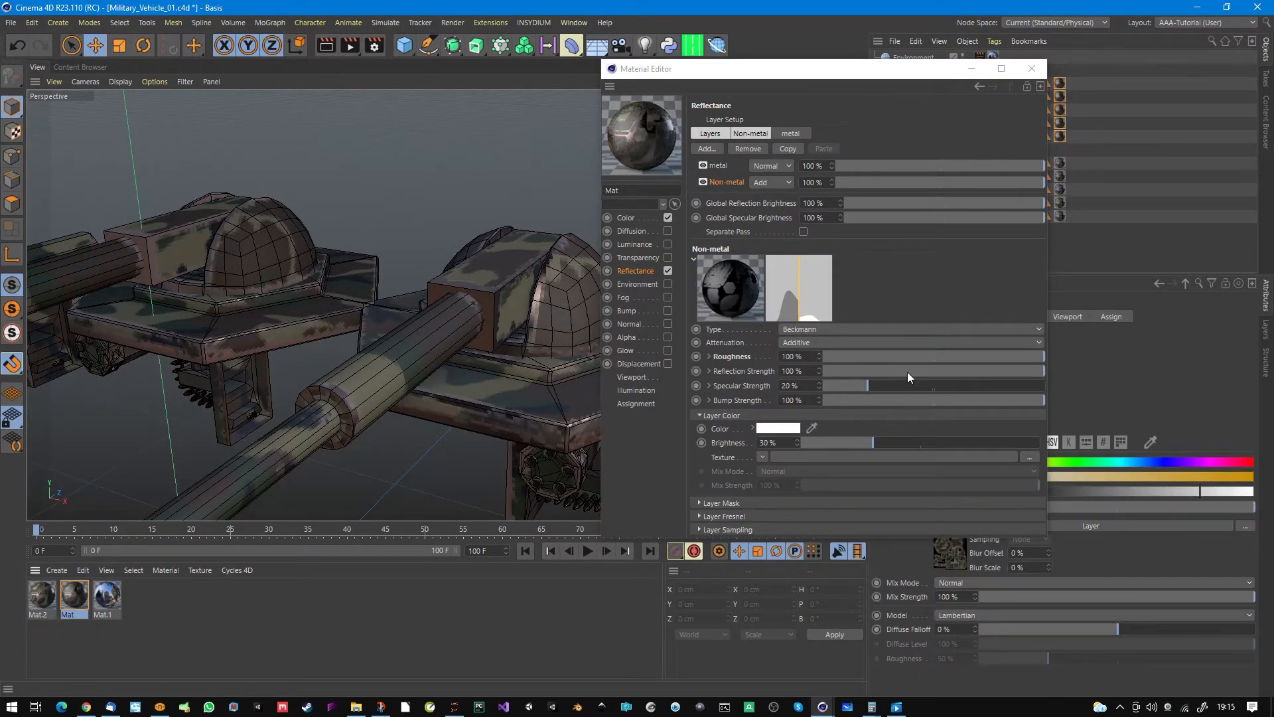
{"action": "left_click_drag", "start_coordinate": [869, 443], "coordinate": [850, 443]}
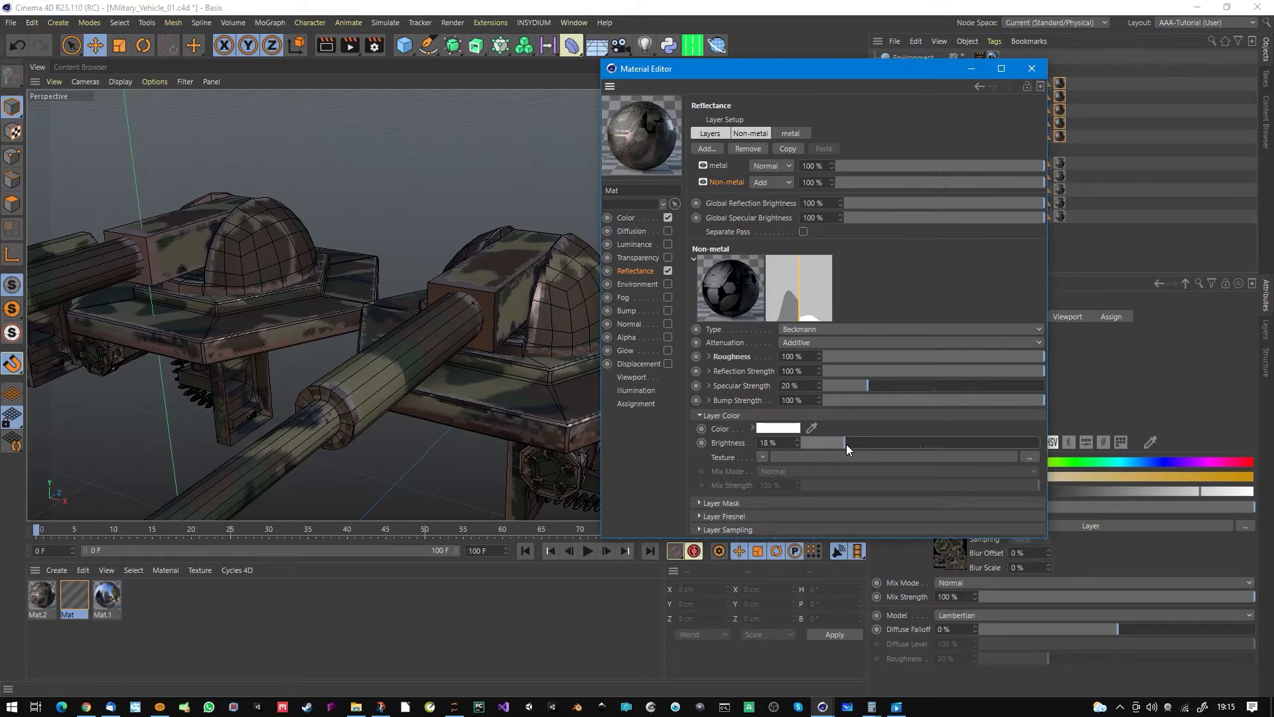
{"action": "left_click_drag", "start_coordinate": [833, 444], "coordinate": [838, 444]}
{"action": "left_click_drag", "start_coordinate": [544, 325], "coordinate": [398, 250], "text": "alt"}
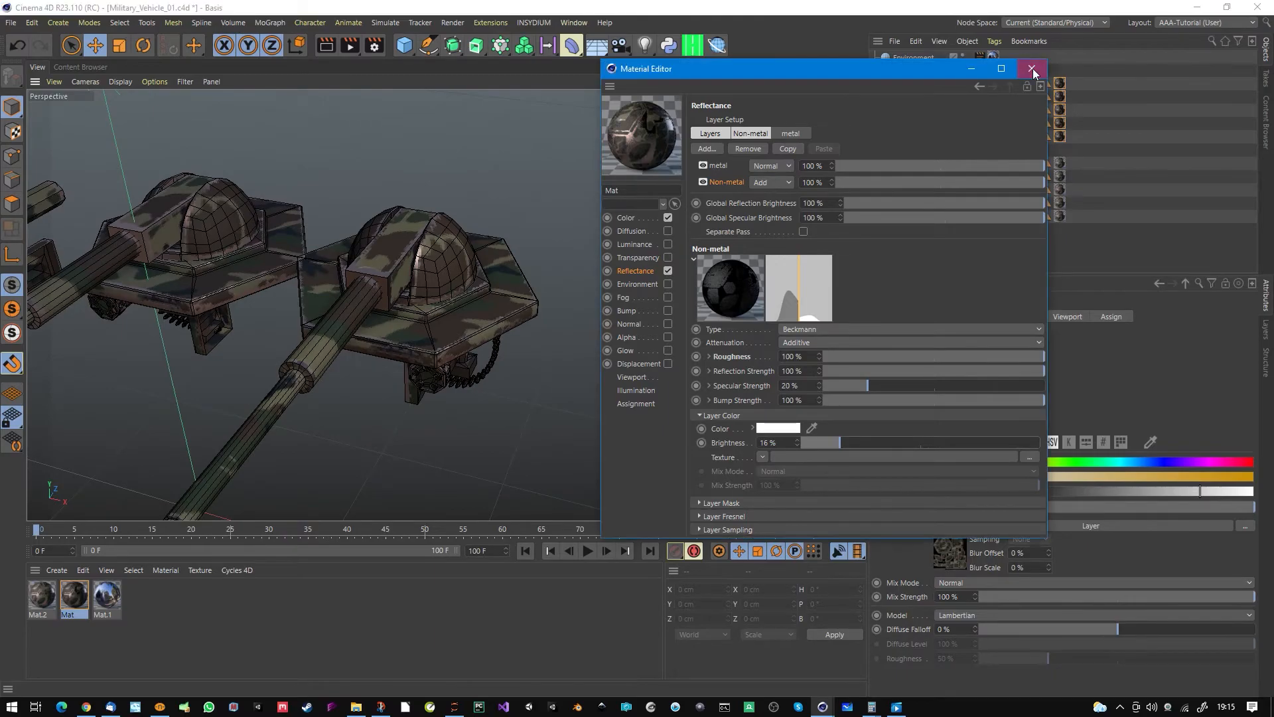
{"action": "left_click", "coordinate": [1031, 69]}
Step: Hide the PBR group and render the Standard turret up close in the viewport
{"action": "left_click_drag", "start_coordinate": [488, 277], "coordinate": [420, 293], "text": "alt"}
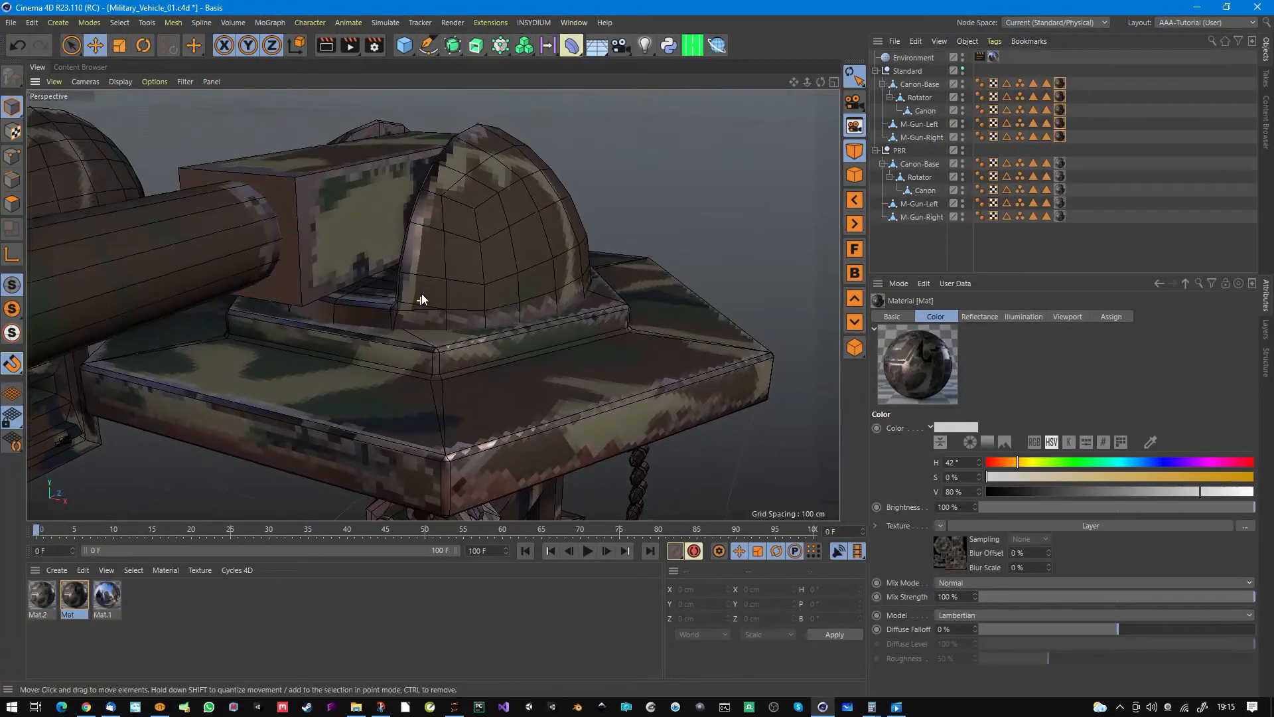
{"action": "left_click", "coordinate": [963, 148]}
{"action": "left_click_drag", "start_coordinate": [523, 297], "coordinate": [503, 297], "text": "alt"}
{"action": "left_click", "coordinate": [332, 49]}
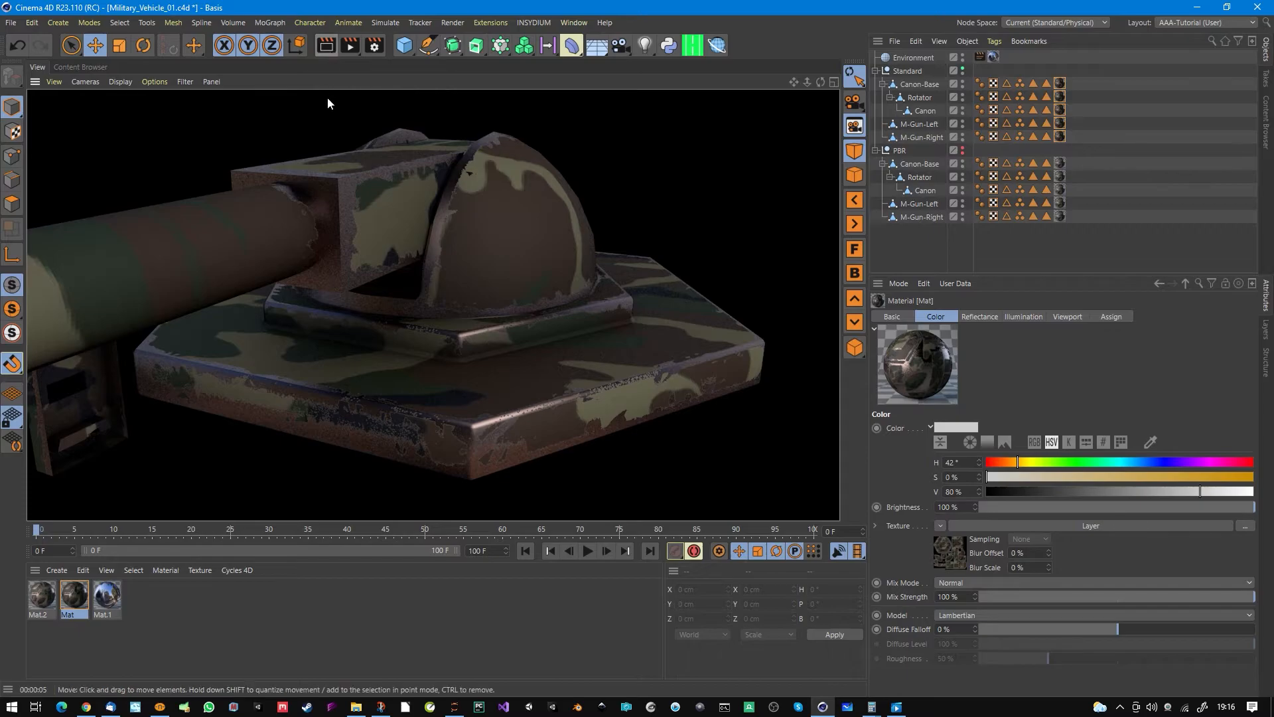
Step: Show the PBR group, hide the Standard group, and render the PBR turret in the viewport
{"action": "left_click", "coordinate": [962, 153]}
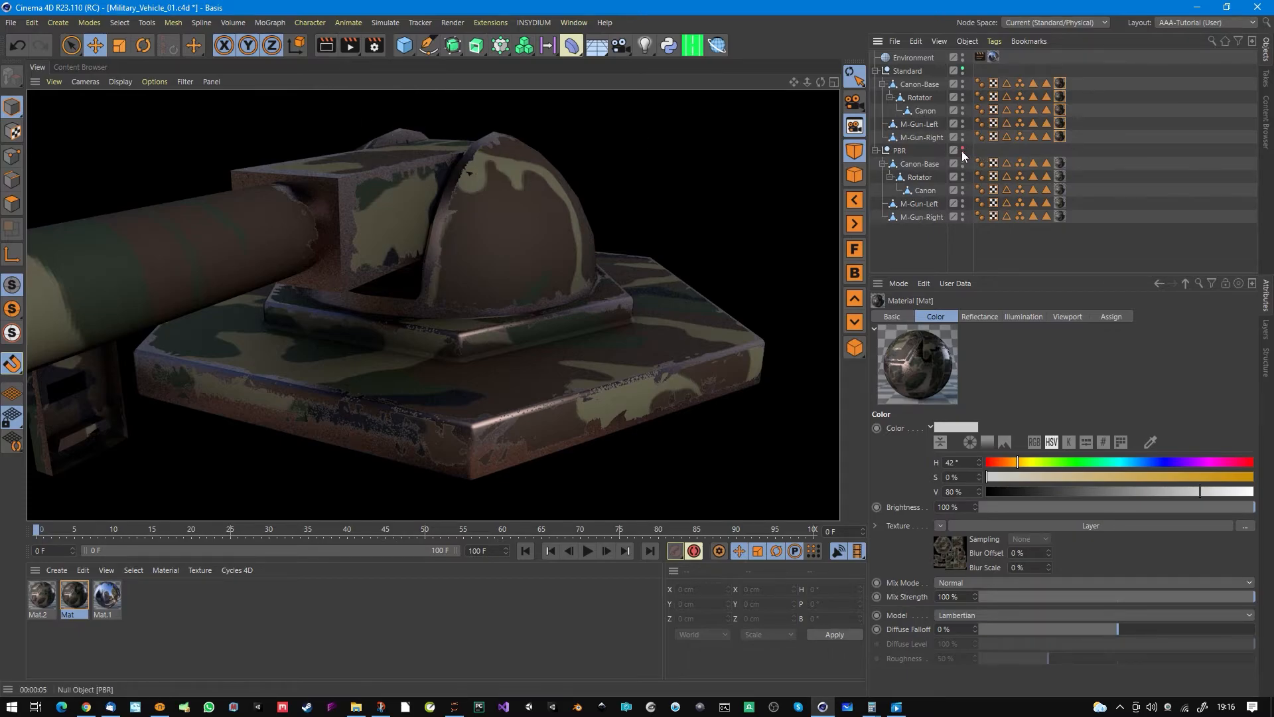
{"action": "left_click", "coordinate": [962, 148]}
{"action": "double_click", "coordinate": [962, 73]}
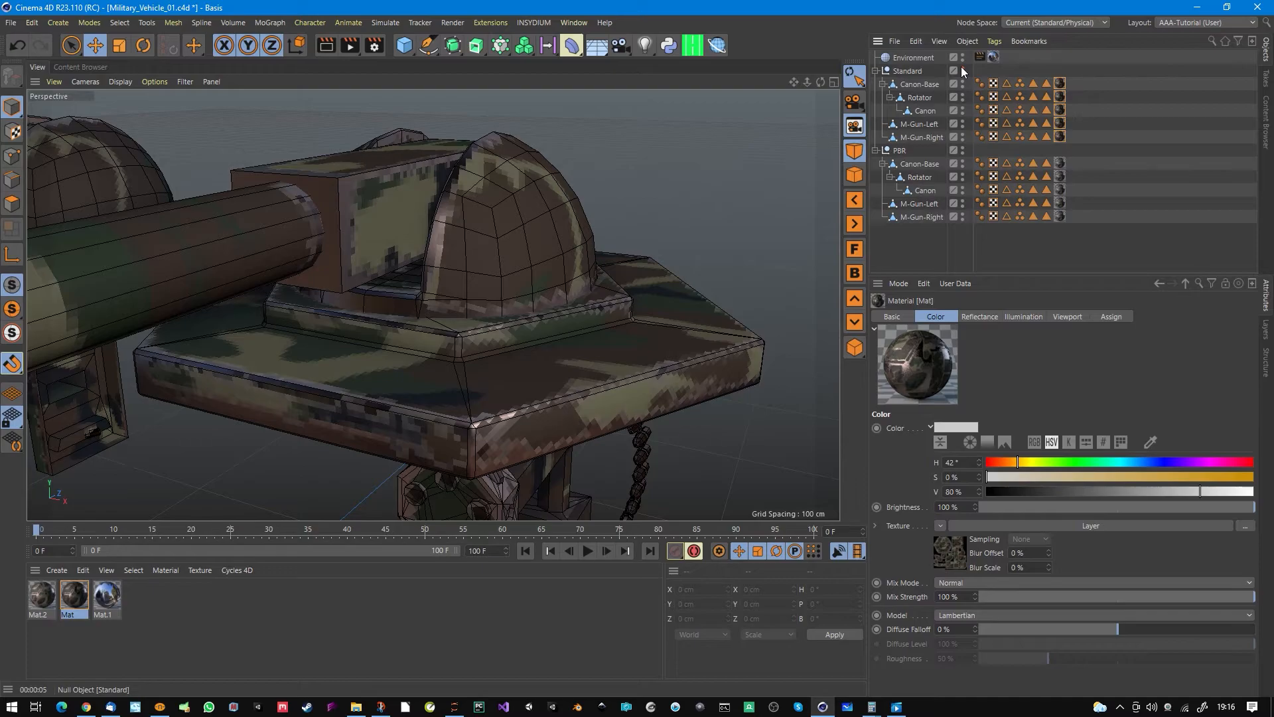
{"action": "left_click", "coordinate": [962, 68]}
{"action": "left_click_drag", "start_coordinate": [369, 235], "coordinate": [417, 265], "text": "alt"}
{"action": "key", "text": "ctrl+r"}
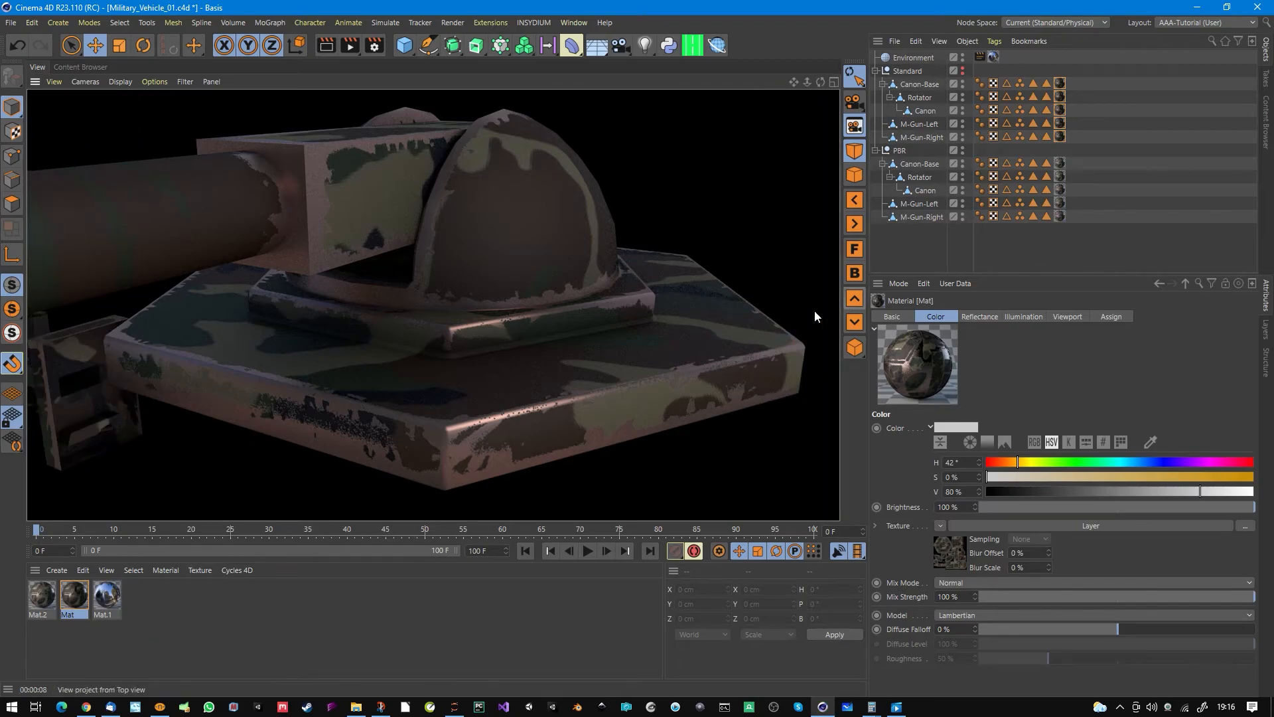
Step: Show the Standard group again and compare both turrets side by side
{"action": "right_click_drag", "start_coordinate": [532, 279], "coordinate": [302, 280], "text": "alt"}
{"action": "left_click_drag", "start_coordinate": [495, 317], "coordinate": [543, 332], "text": "alt"}
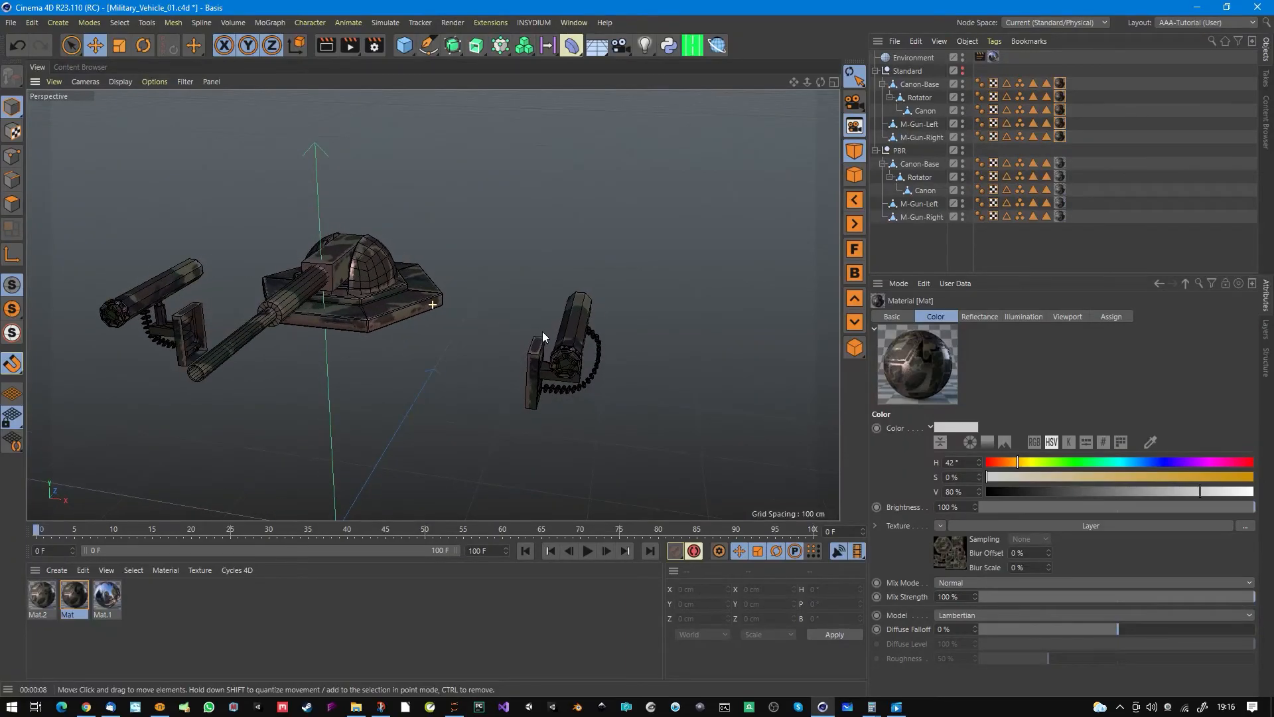
{"action": "left_click", "coordinate": [963, 70]}
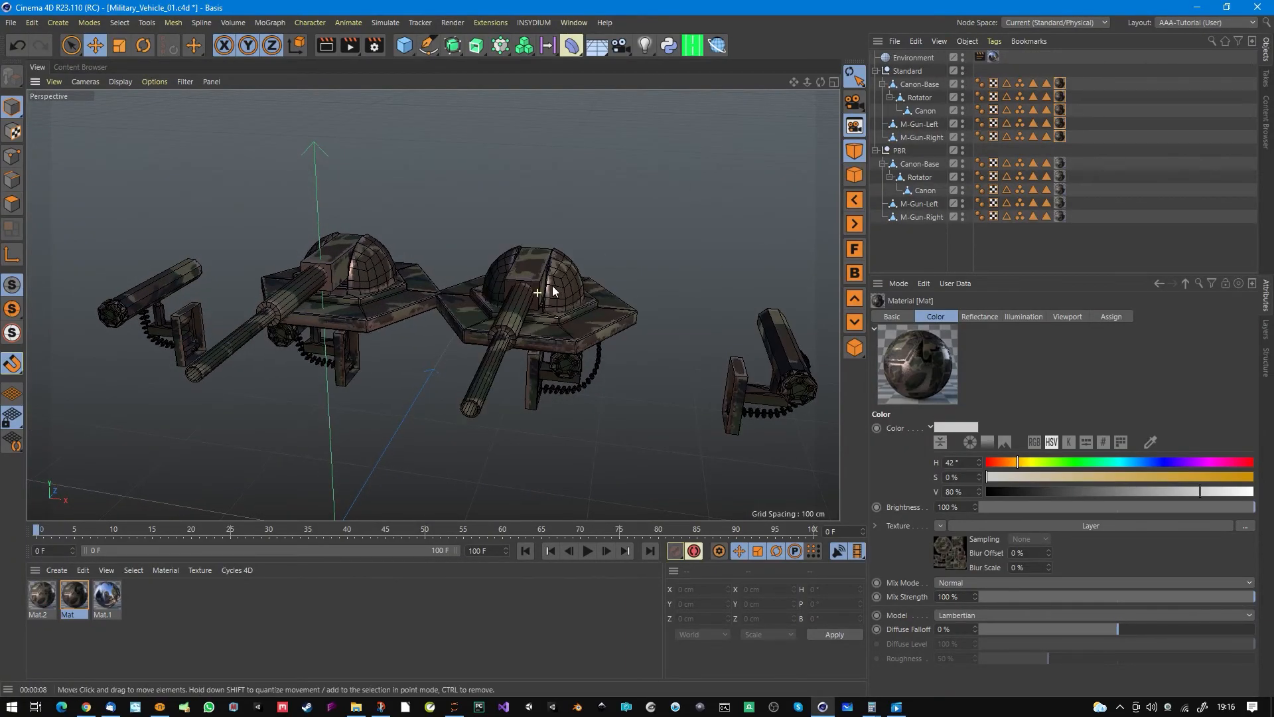
{"action": "scroll", "coordinate": [515, 317], "scroll_direction": "up", "scroll_amount": 5}
{"action": "left_click_drag", "start_coordinate": [515, 318], "coordinate": [518, 364], "text": "alt"}
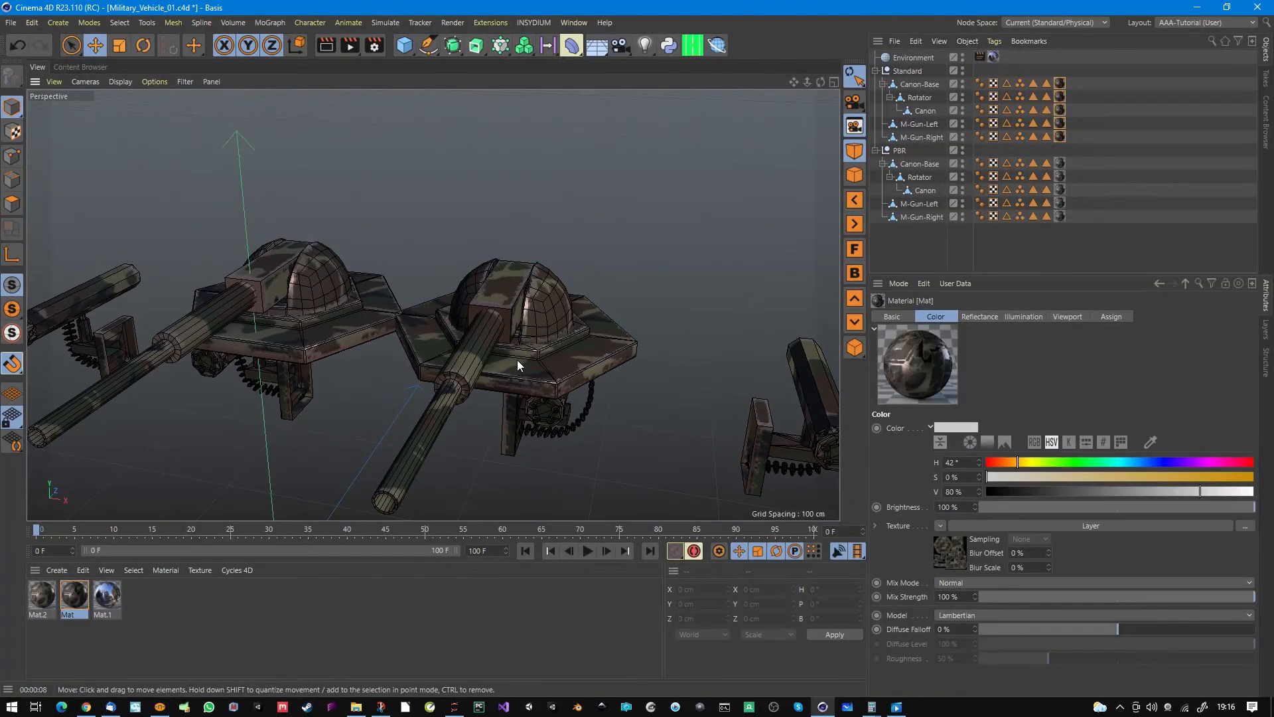